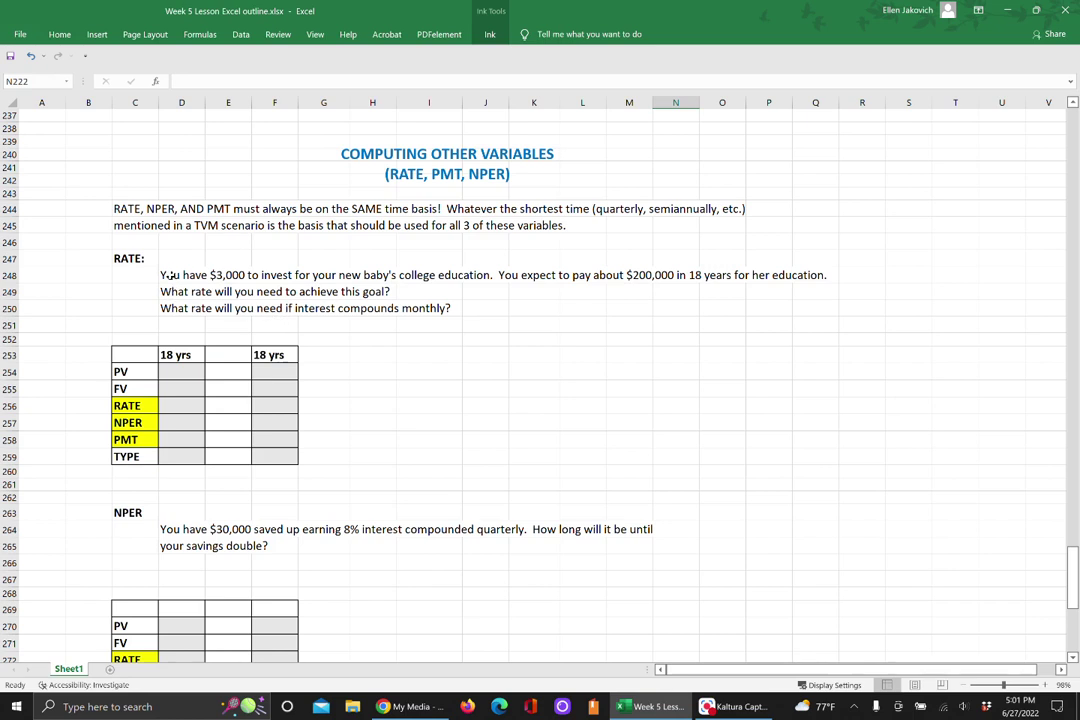
Step: Enter PV -3000, FV 200000 and RATE ? in D254:D256 of the first 18 yrs column
drag(168, 277, 810, 281)
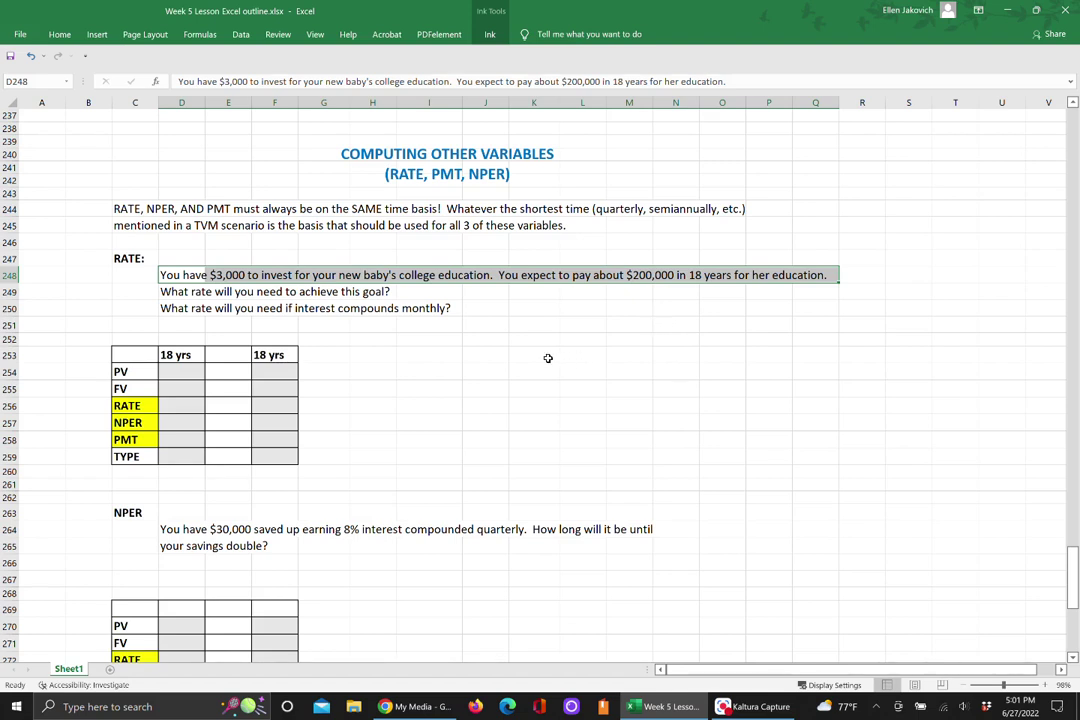
click(417, 353)
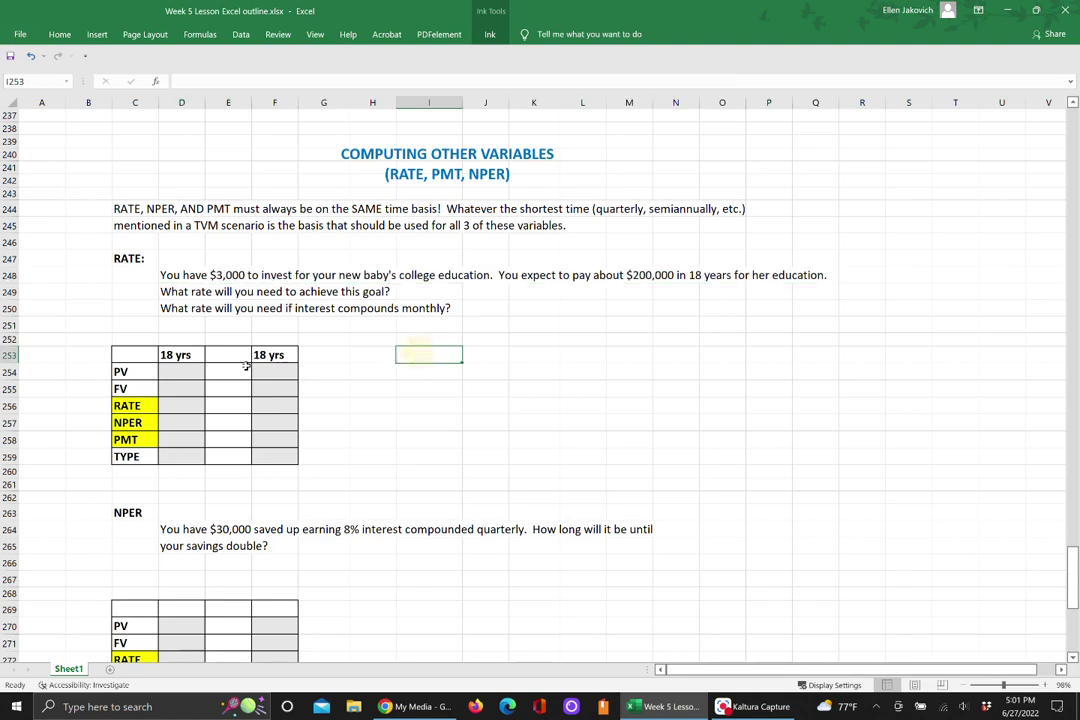
click(168, 371)
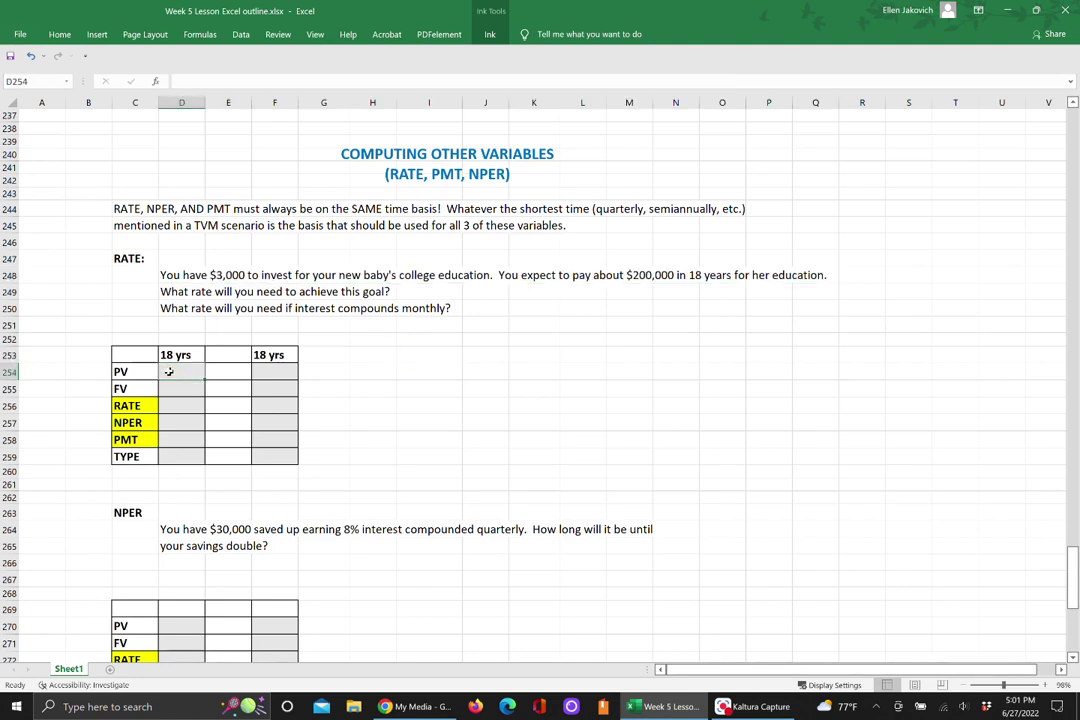
text(-3000)
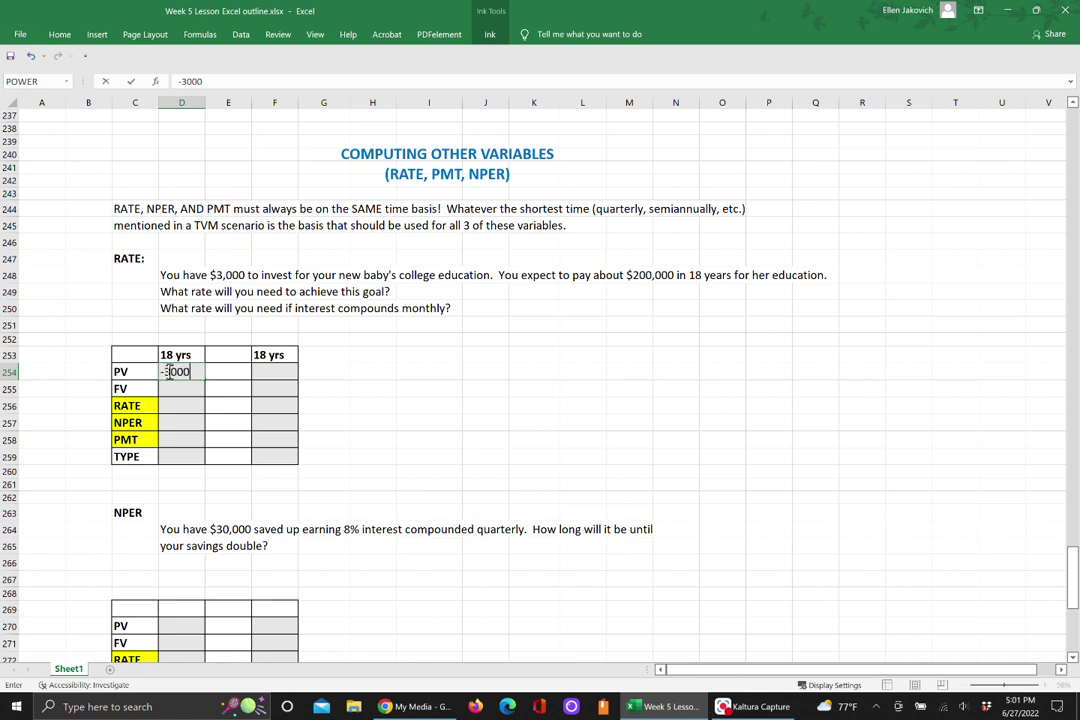
click(172, 388)
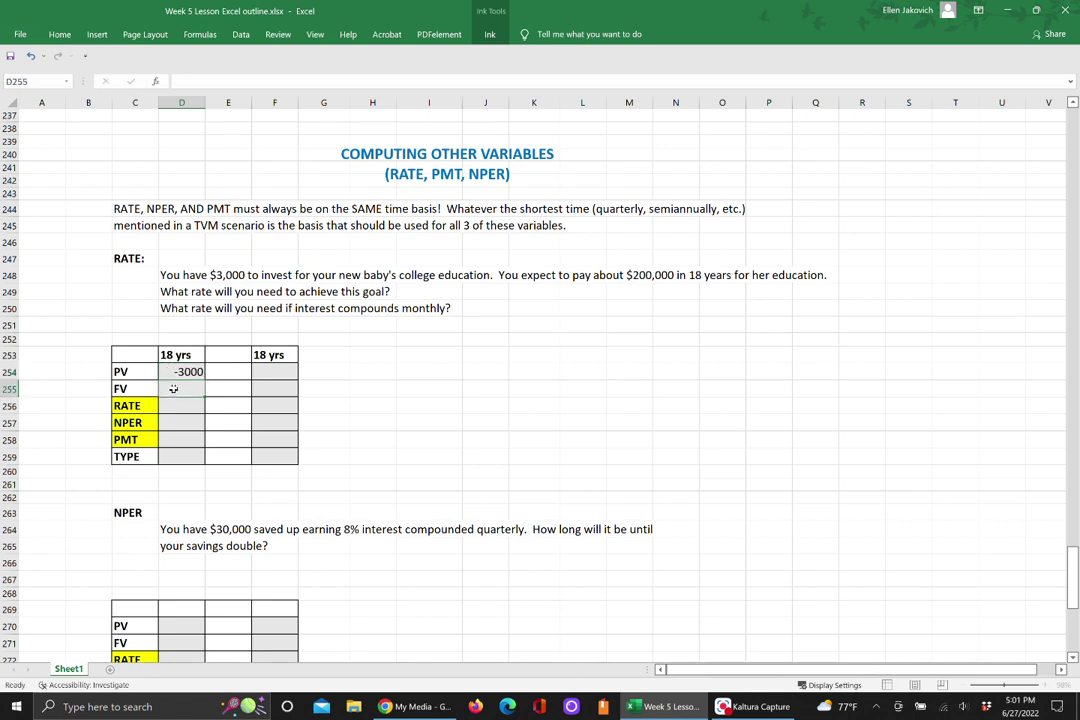
text(2)
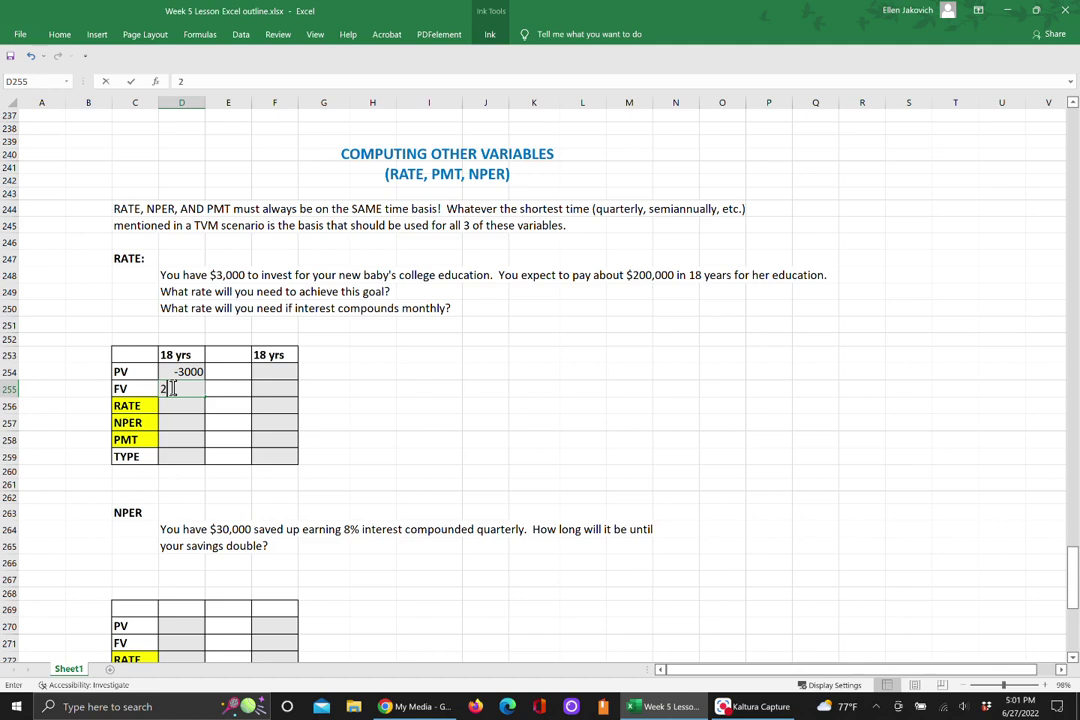
text(00000)
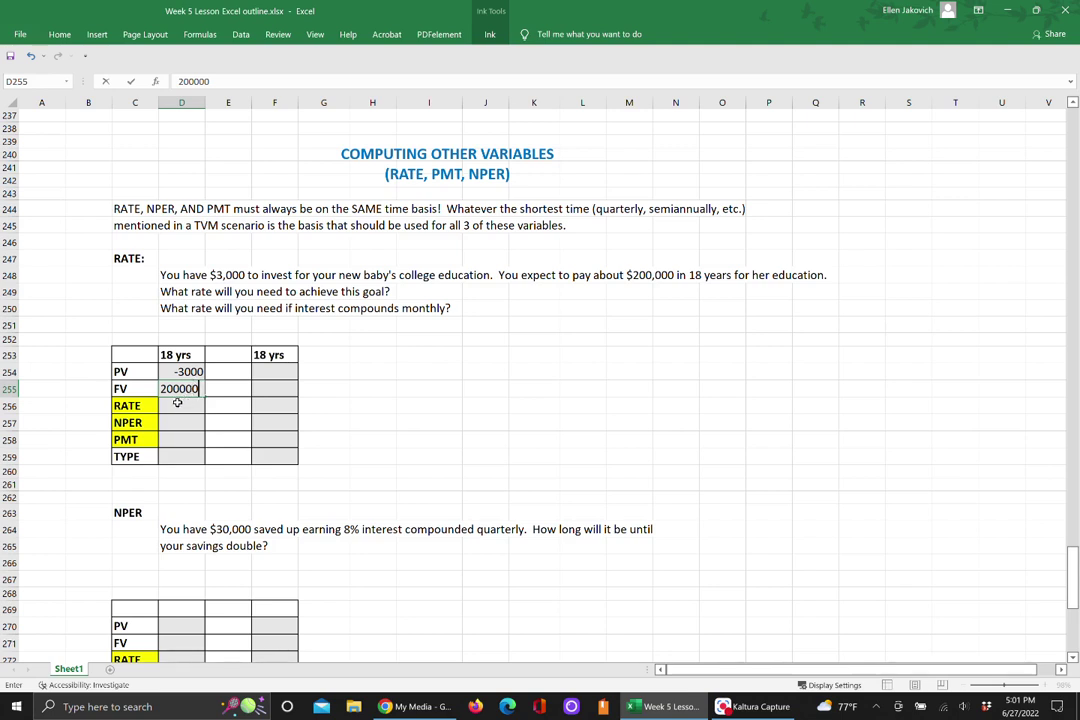
click(172, 405)
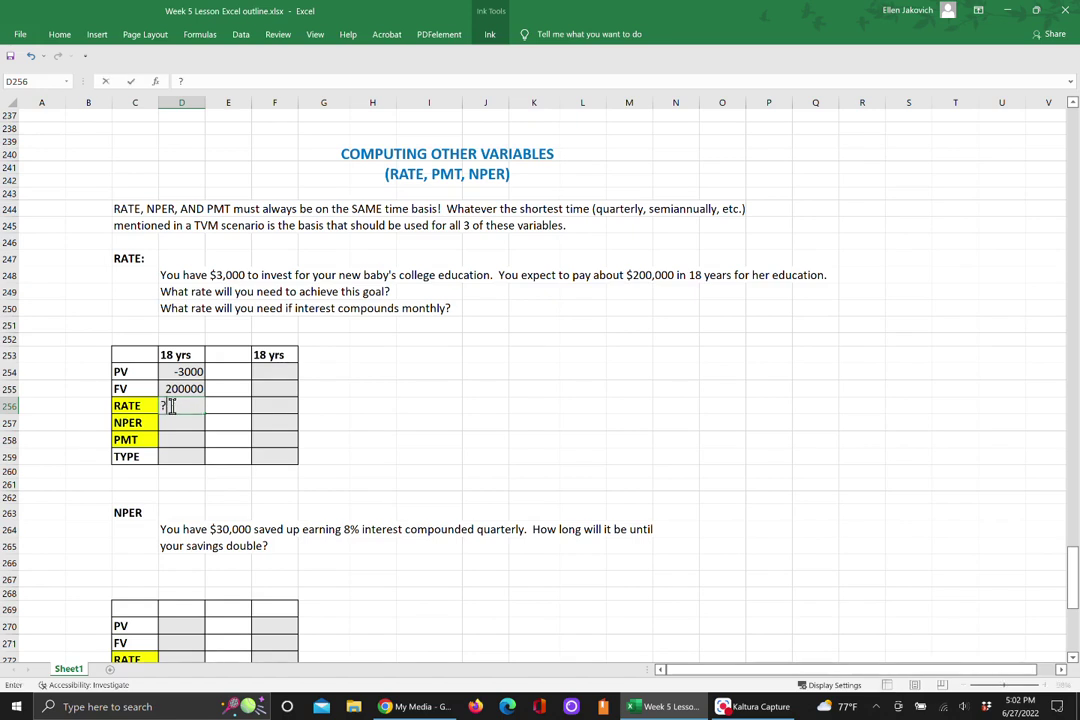
text(?)
Step: Enter NPER 18, PMT 0 and TYPE 0 in D257:D259
click(169, 422)
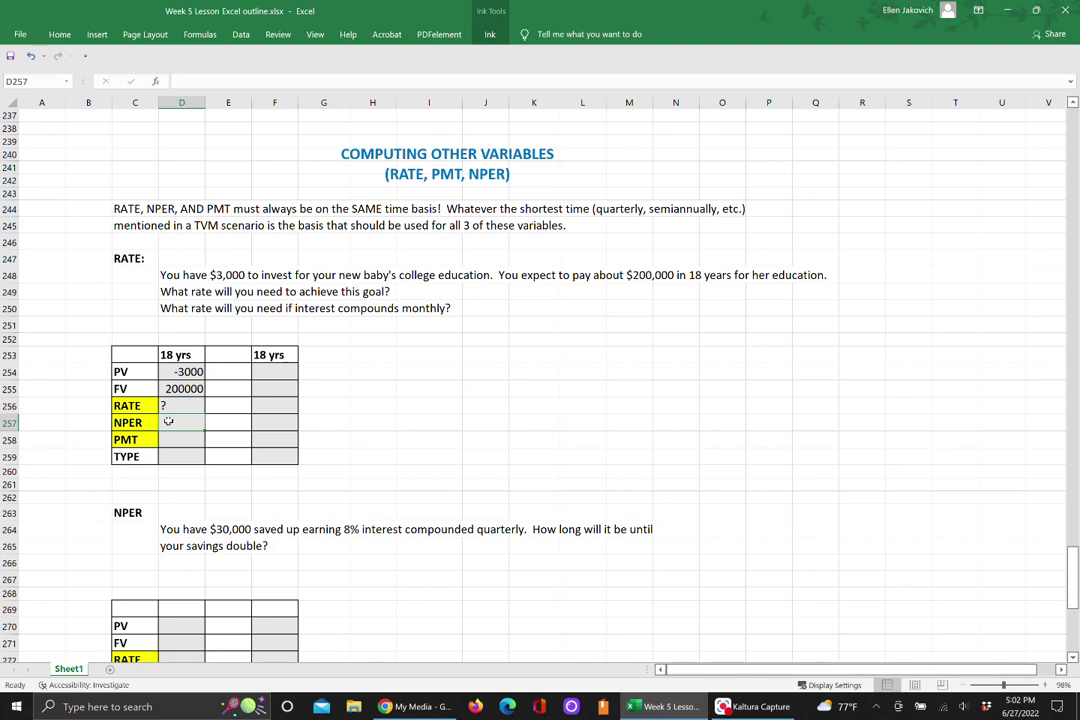
text(18)
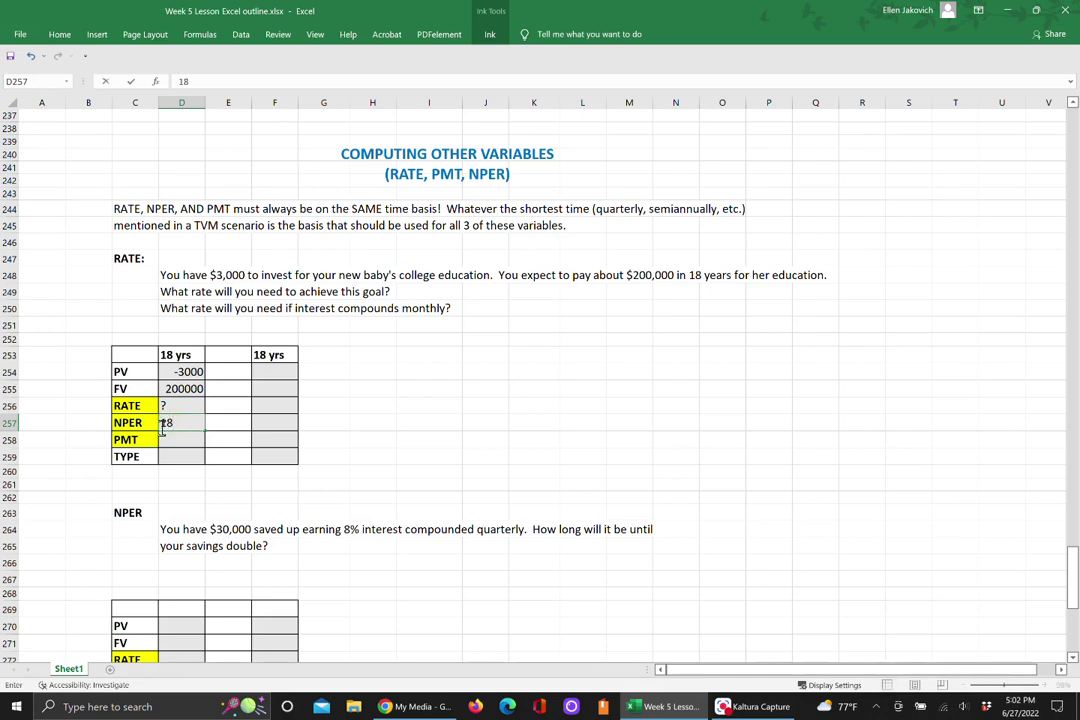
click(173, 440)
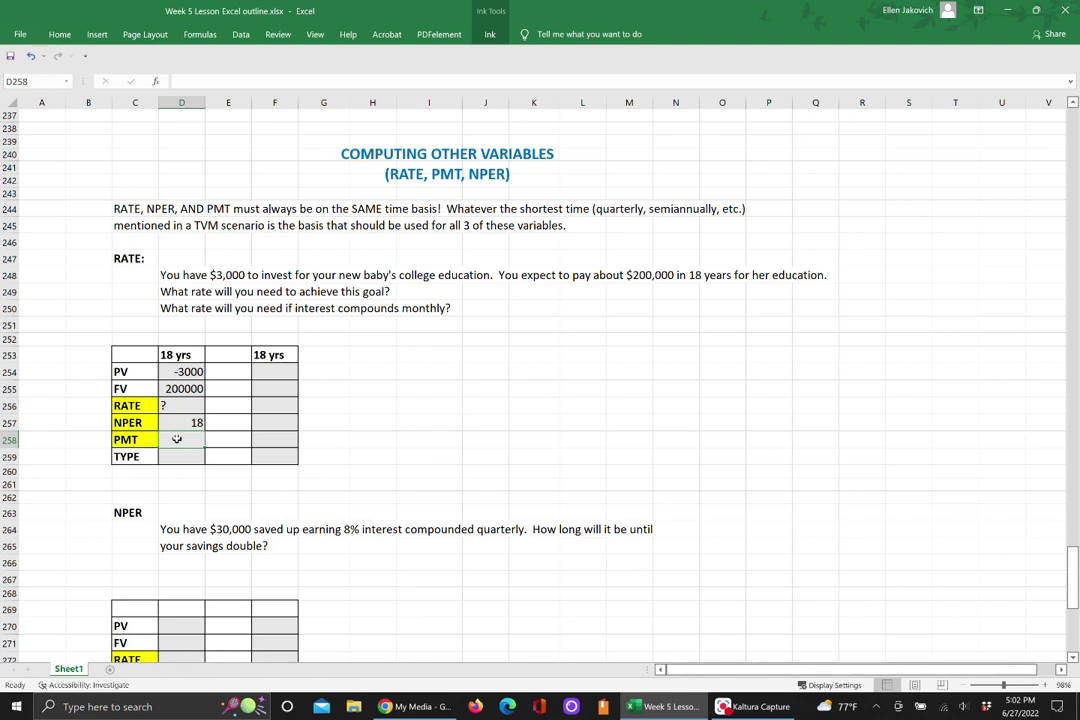
text(0)
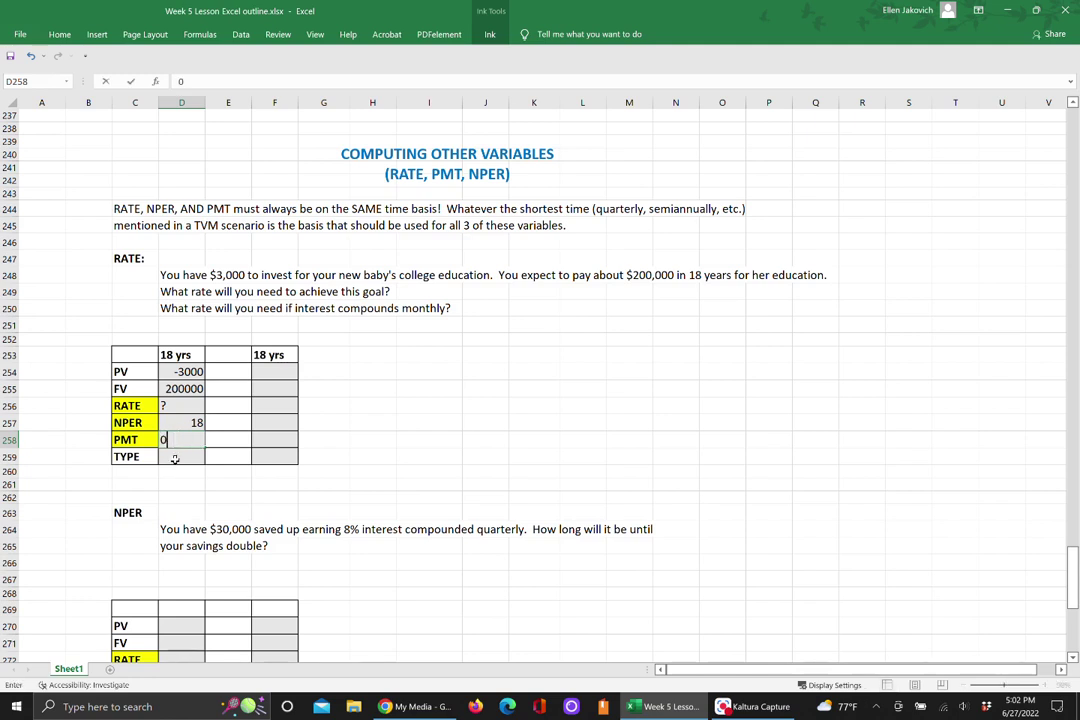
key(Return)
text(0)
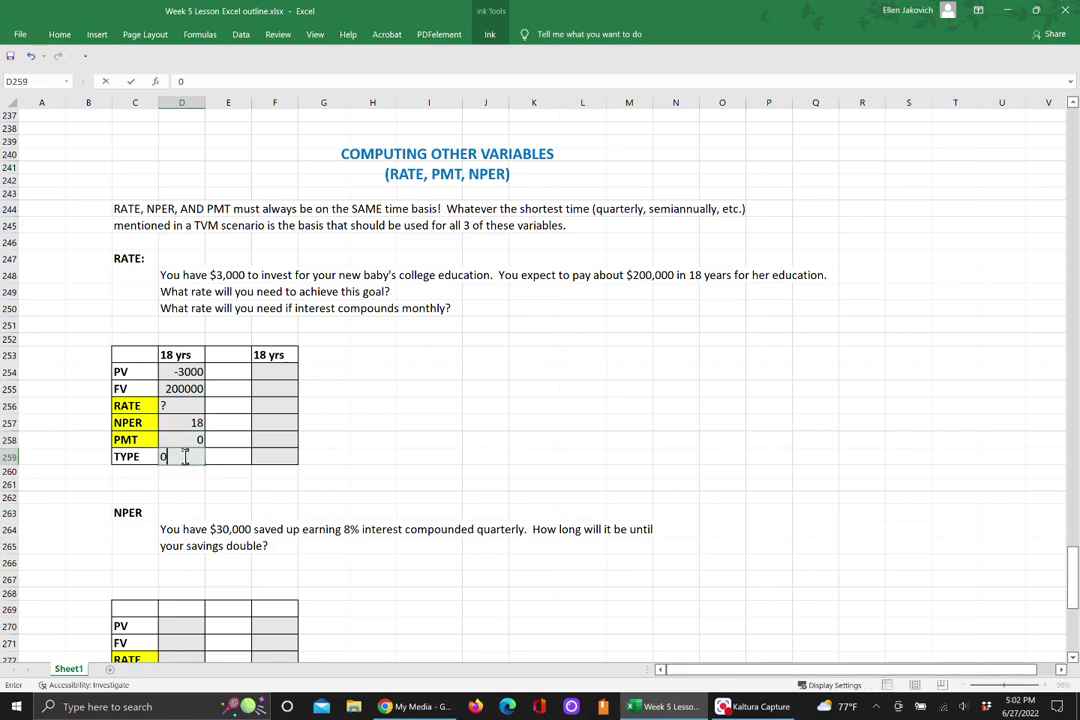
click(417, 420)
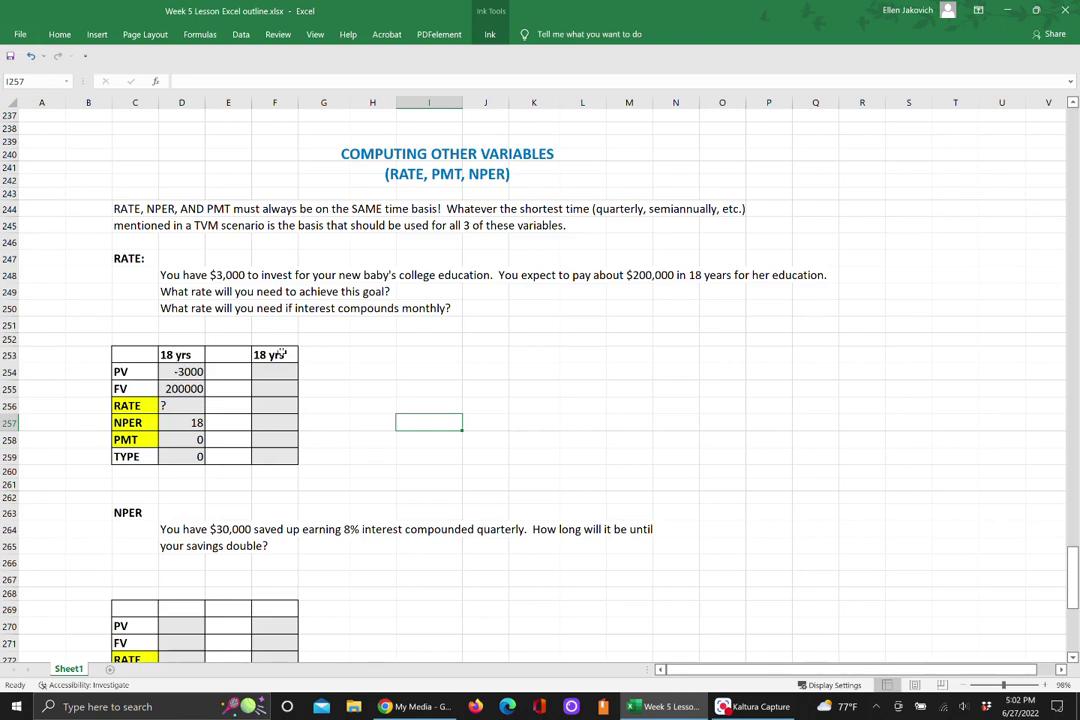
Step: Start a RATE formula in H253 with D257 as NPER and D258 as PMT
click(372, 353)
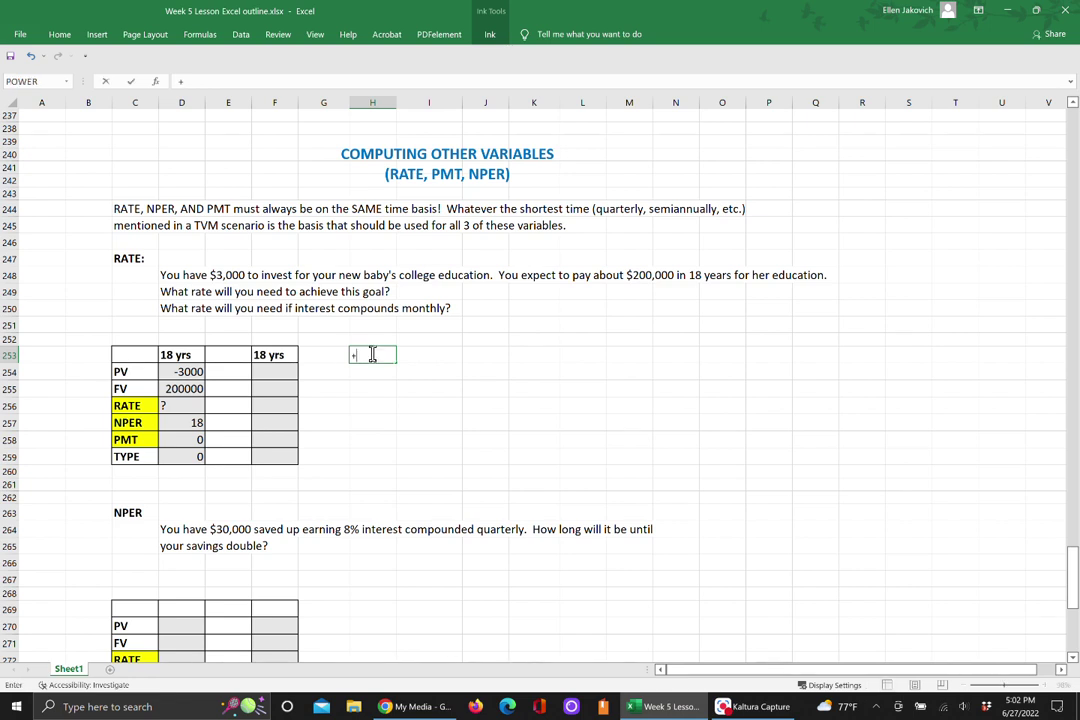
double_click(372, 353)
text(=RATE)
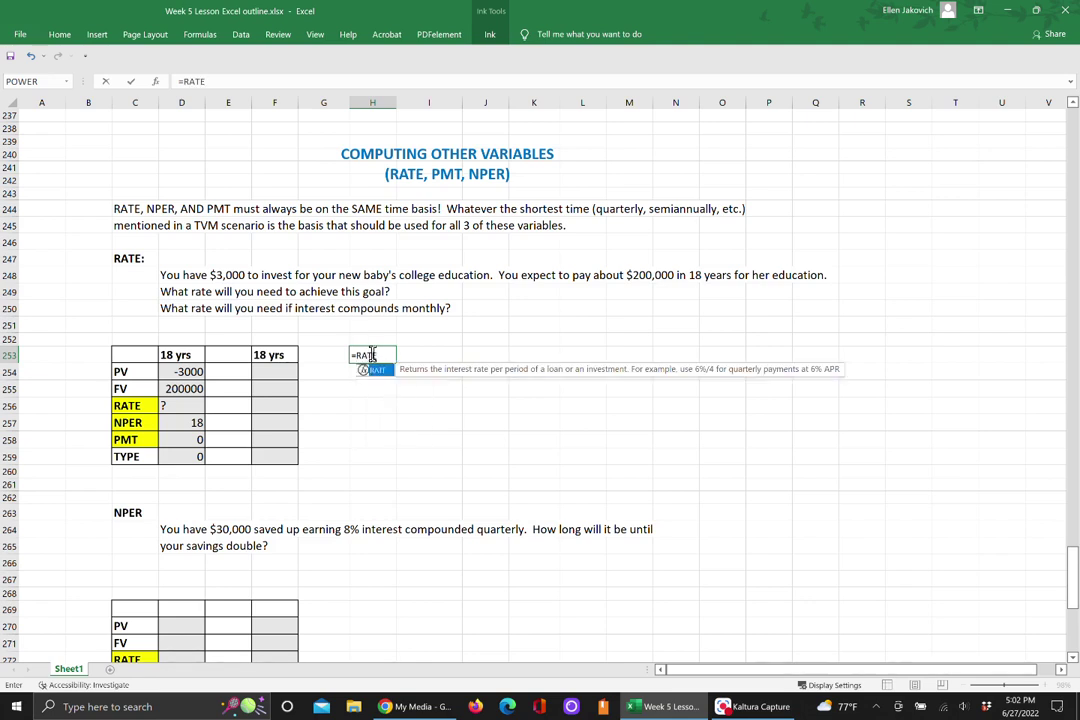
text(()
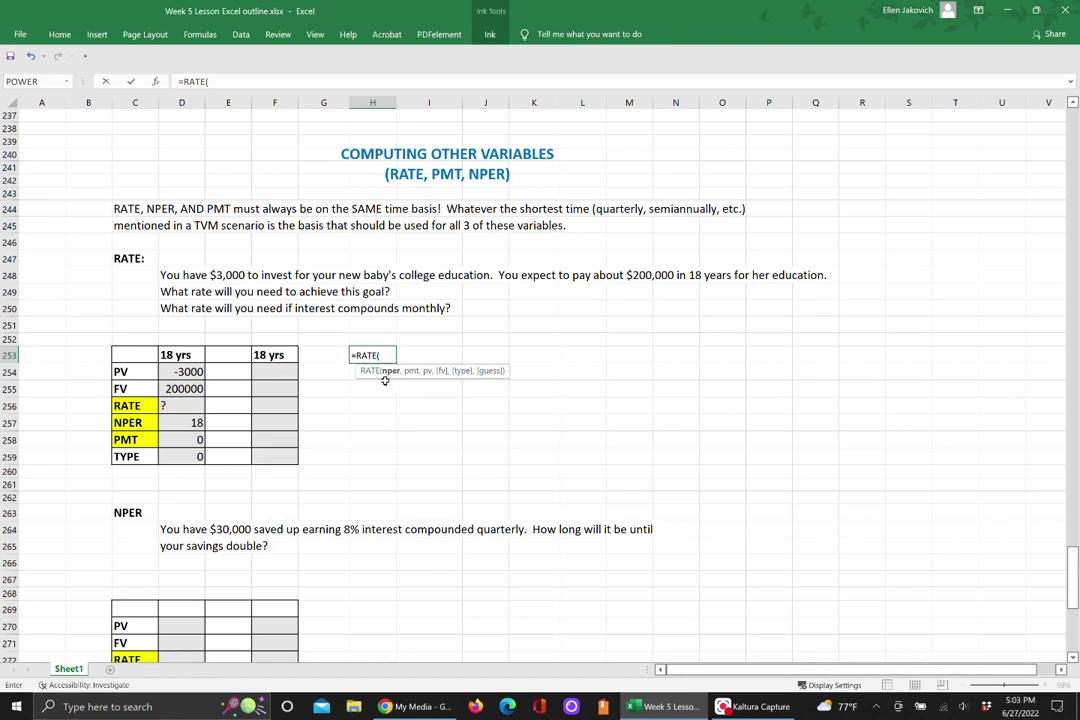
click(170, 423)
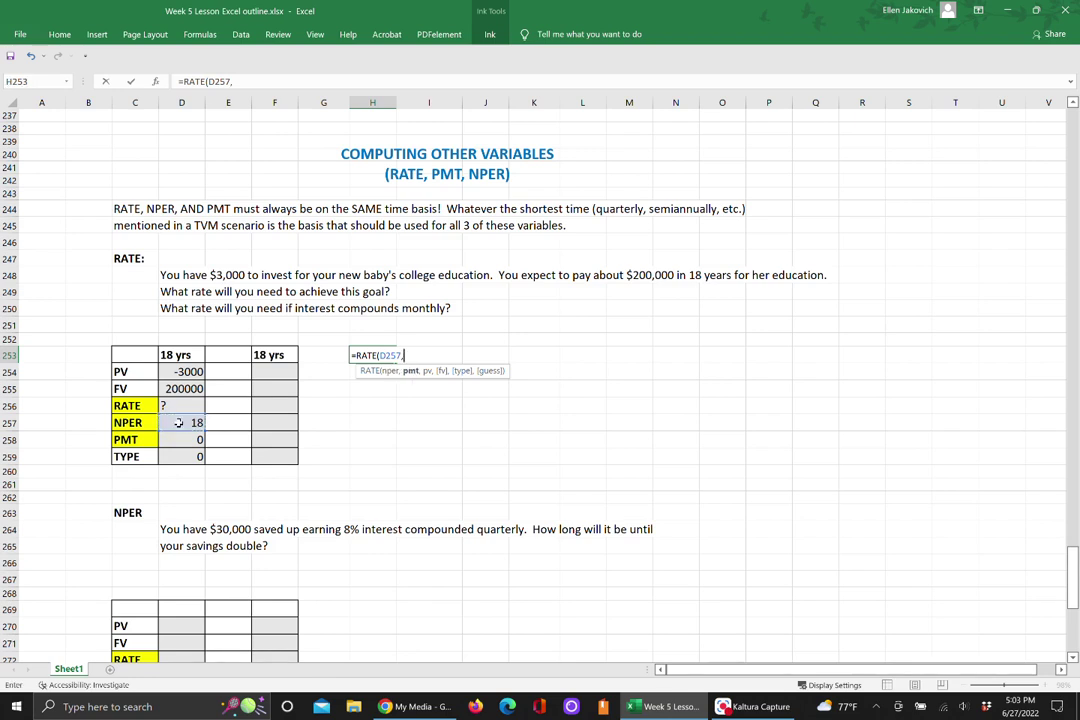
text(,)
click(182, 441)
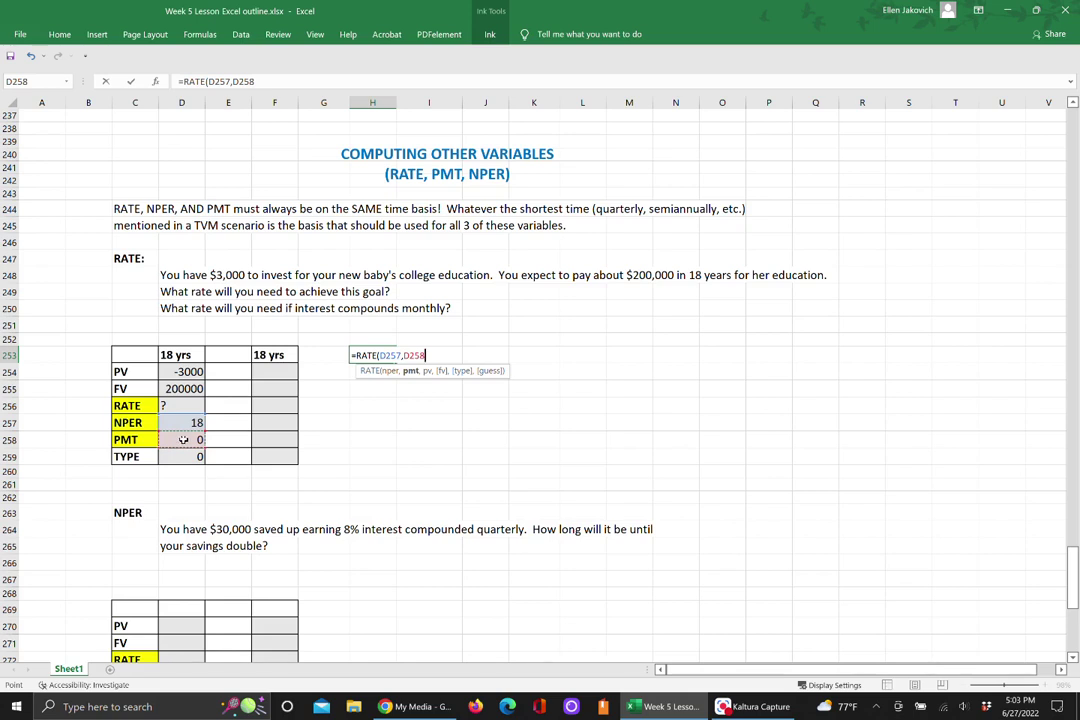
text(,)
Step: Add D254, D255 and D259 as PV, FV and TYPE, completing =RATE(D257,D258,D254,D255,D259) showing 26%
click(178, 373)
text(,)
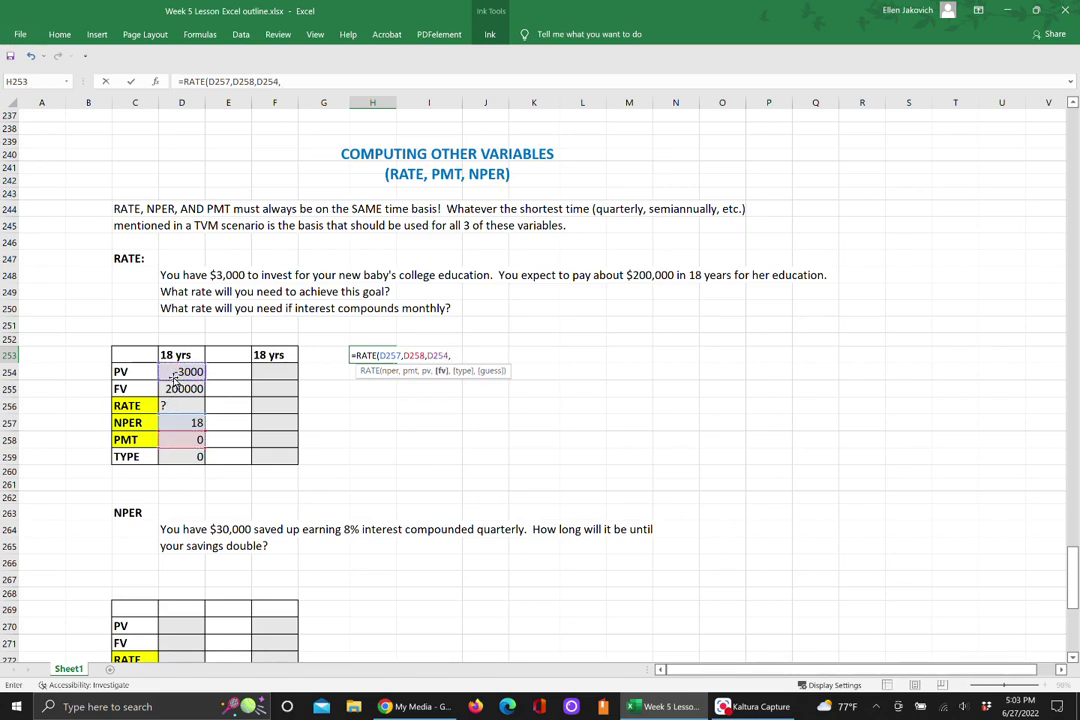
click(182, 390)
text(,)
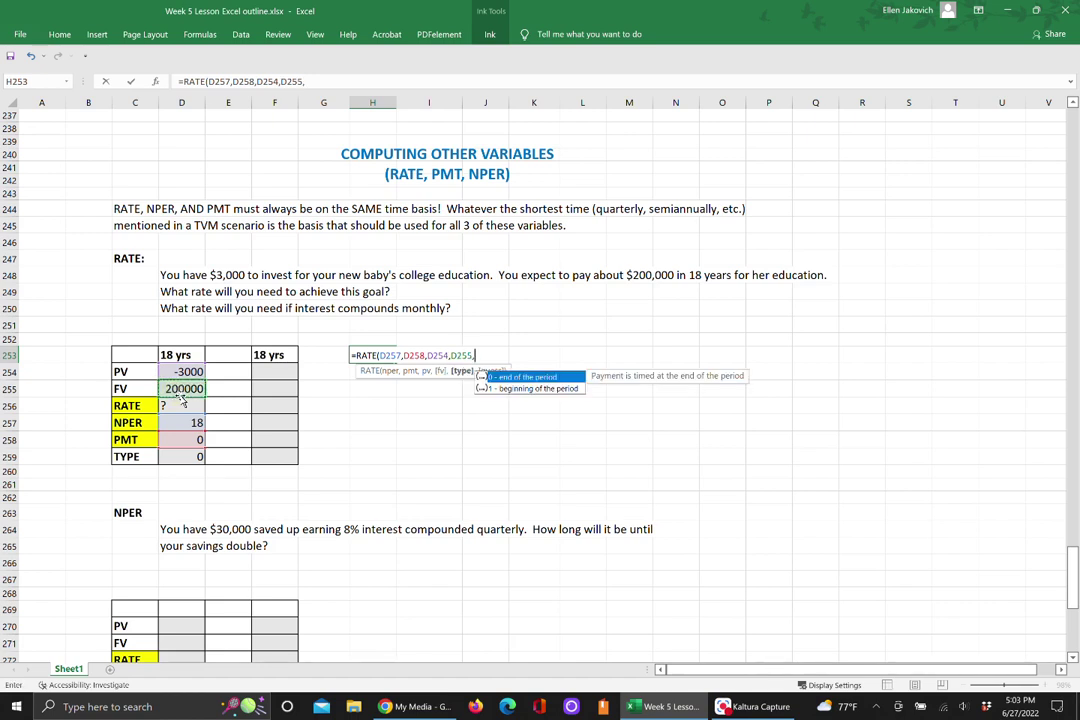
click(178, 457)
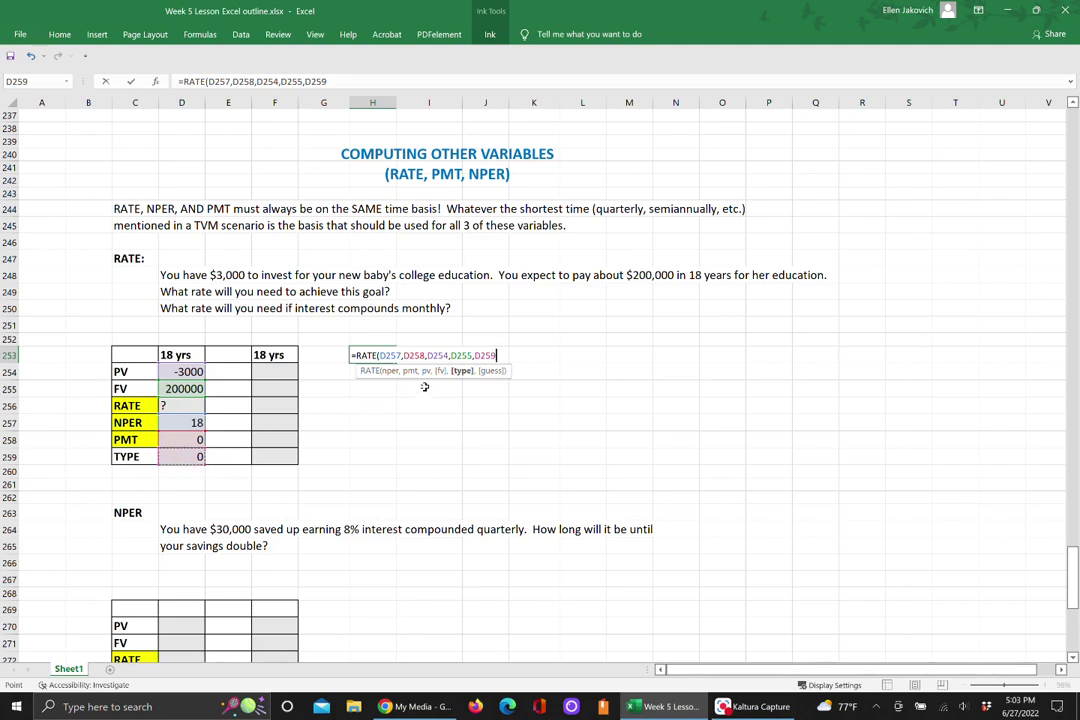
text(,)
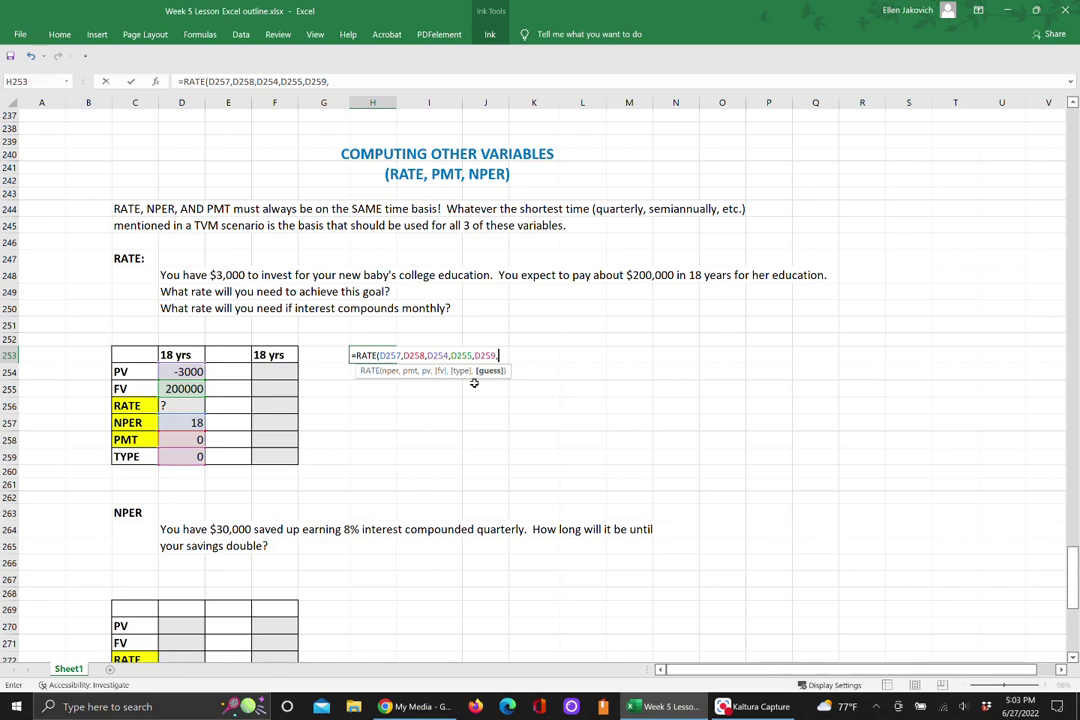
key(BackSpace)
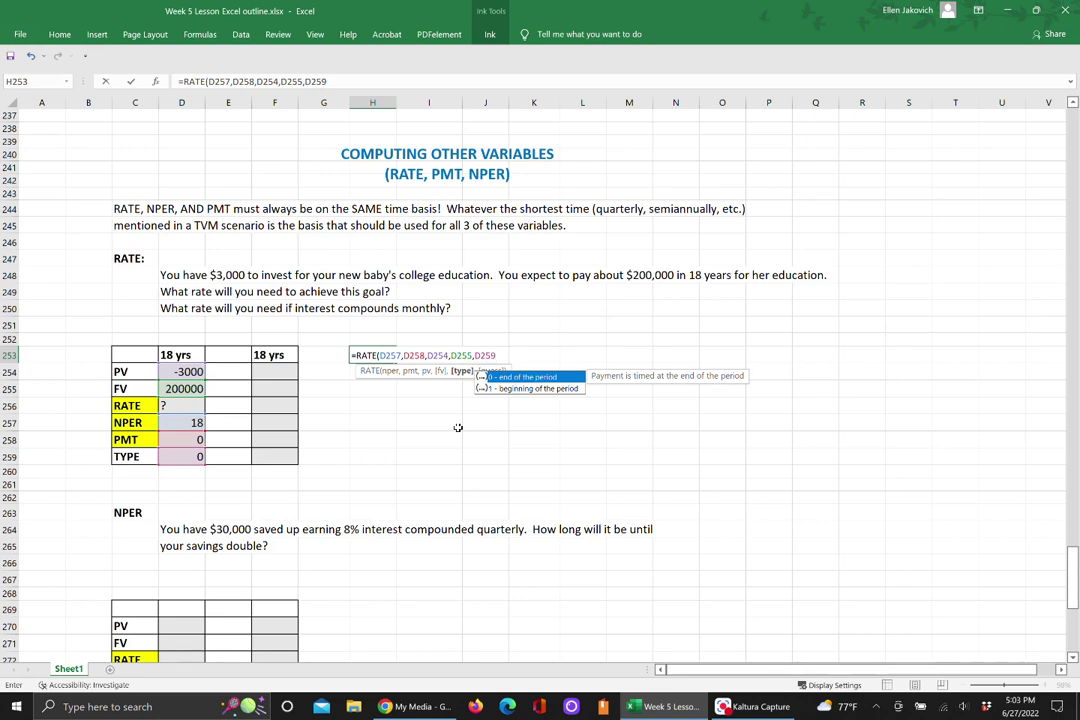
text())
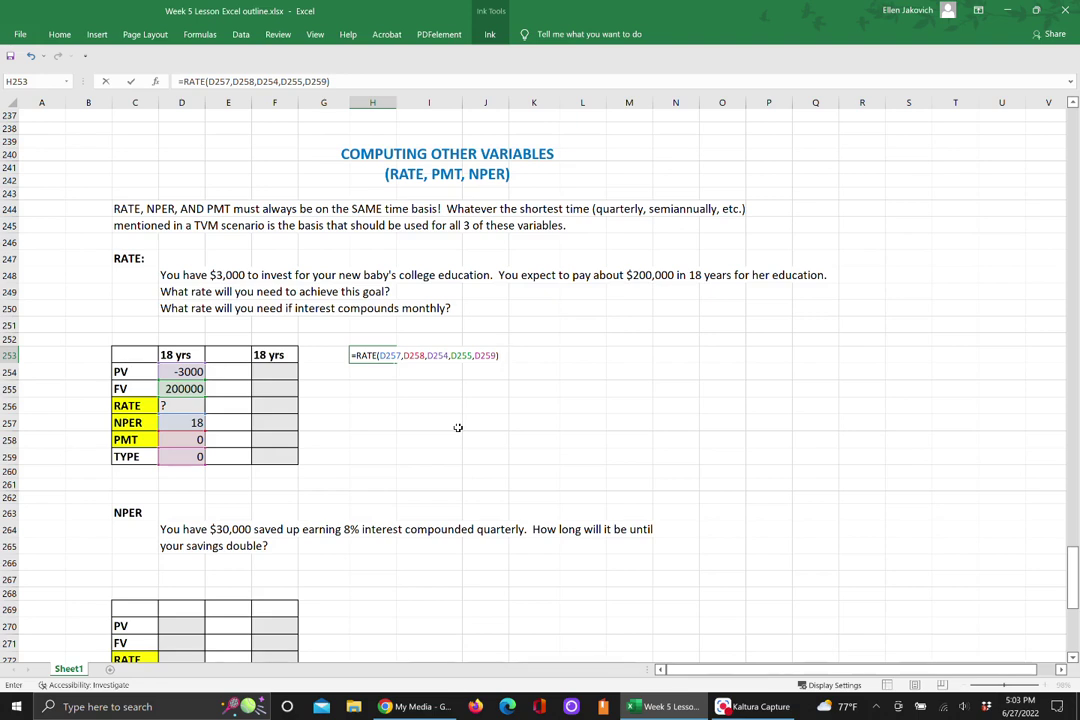
key(Return)
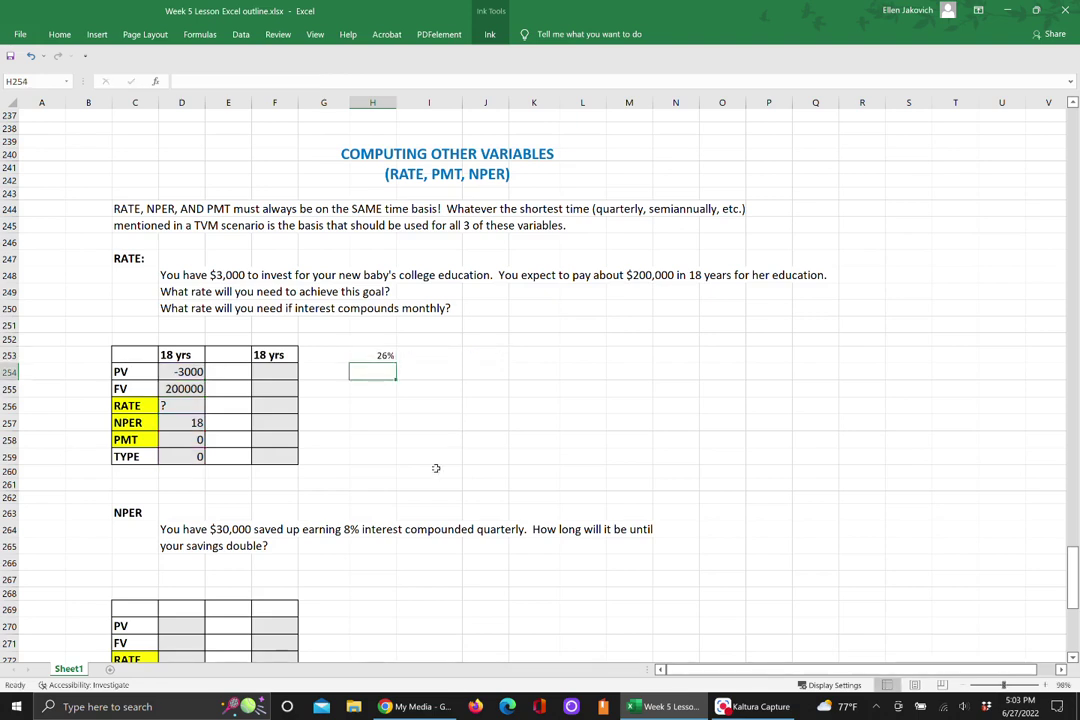
Step: Add two decimal places to the H253 rate so it displays 26.28%
click(378, 355)
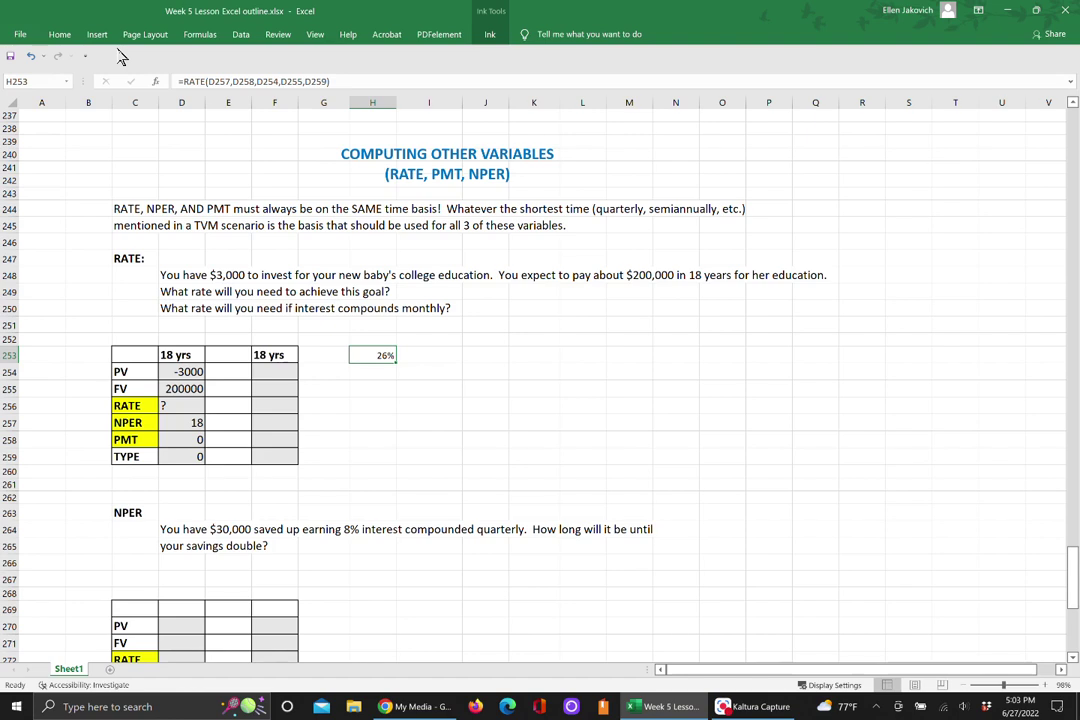
click(60, 36)
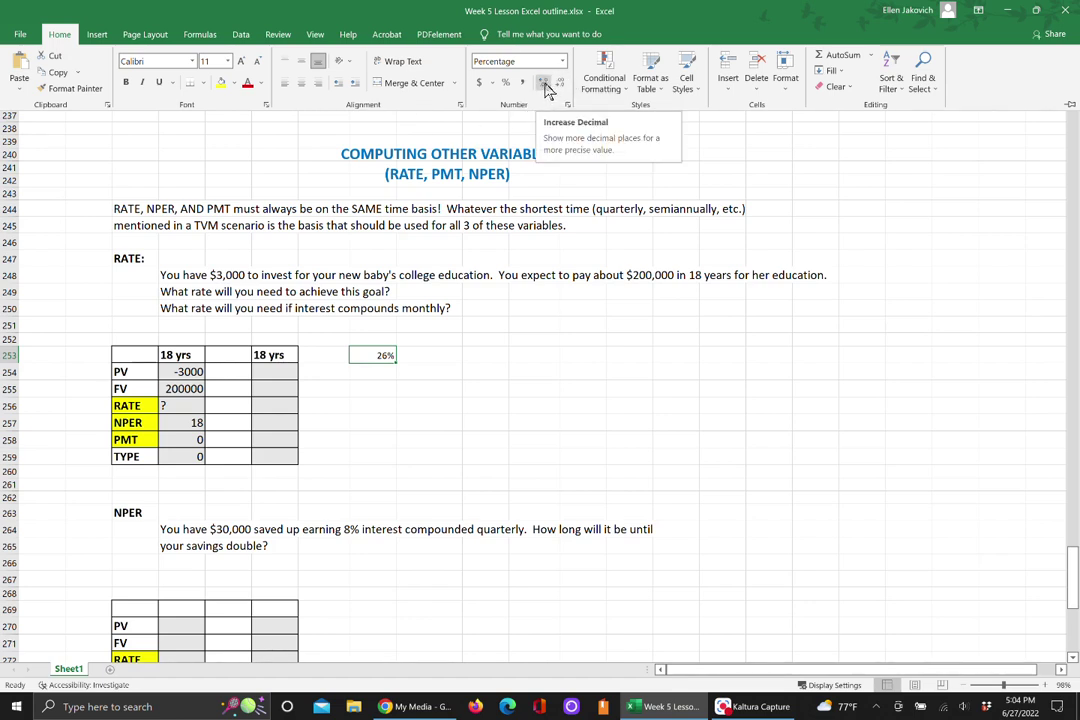
click(545, 85)
click(545, 85)
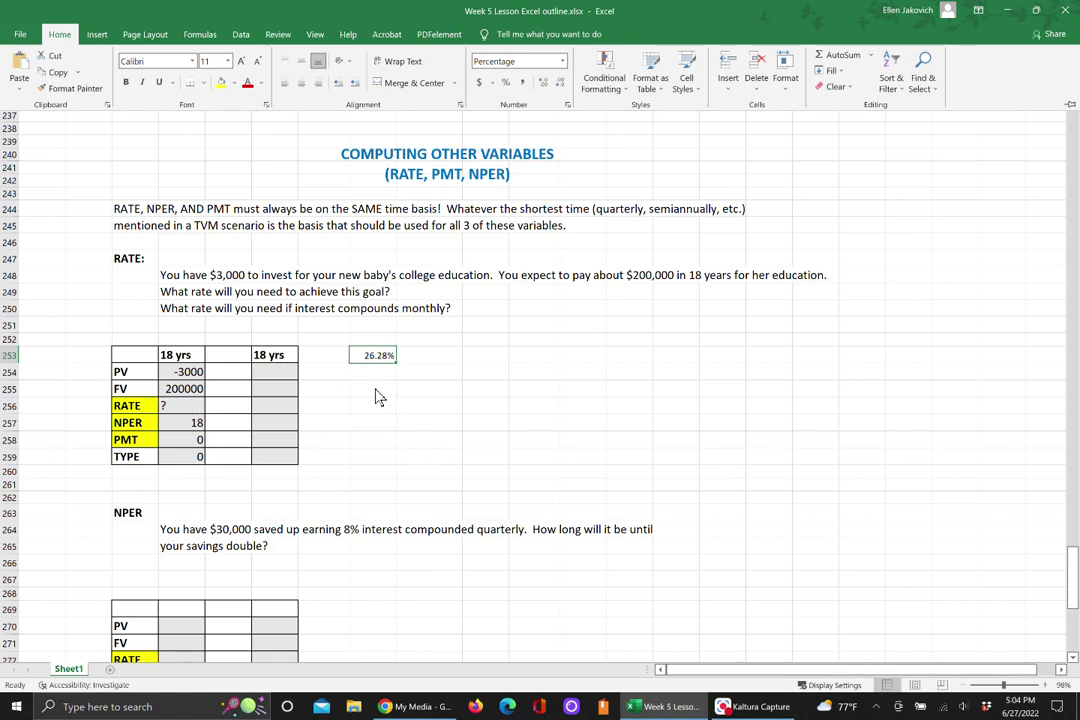
key(ctrl+F1)
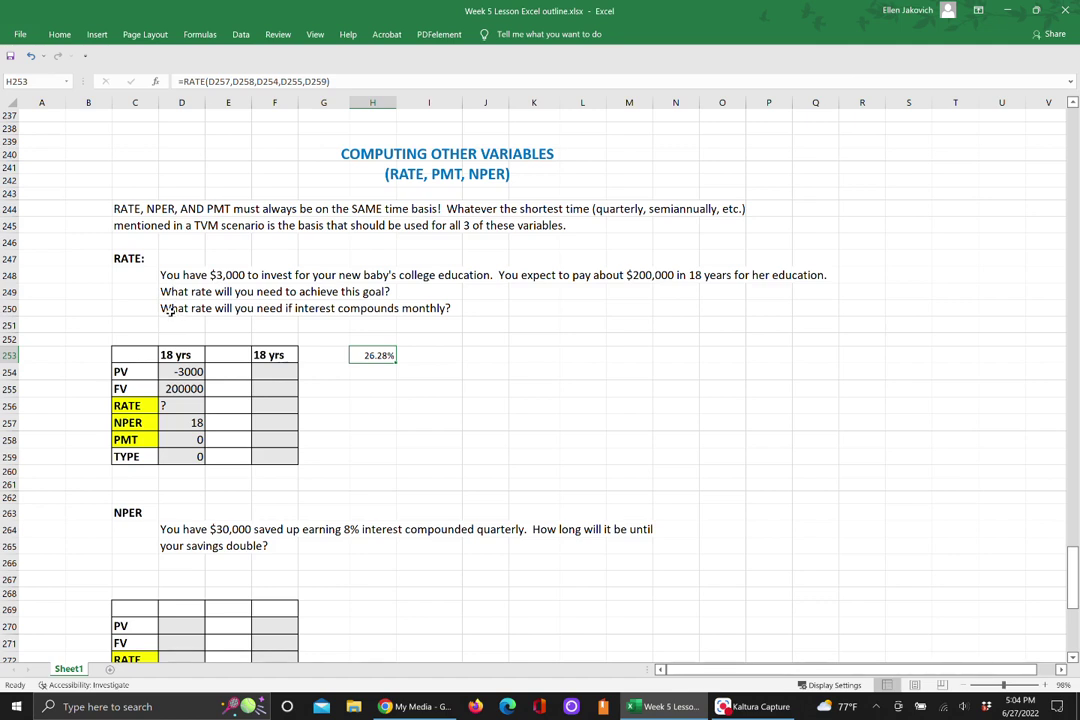
drag(170, 311, 437, 308)
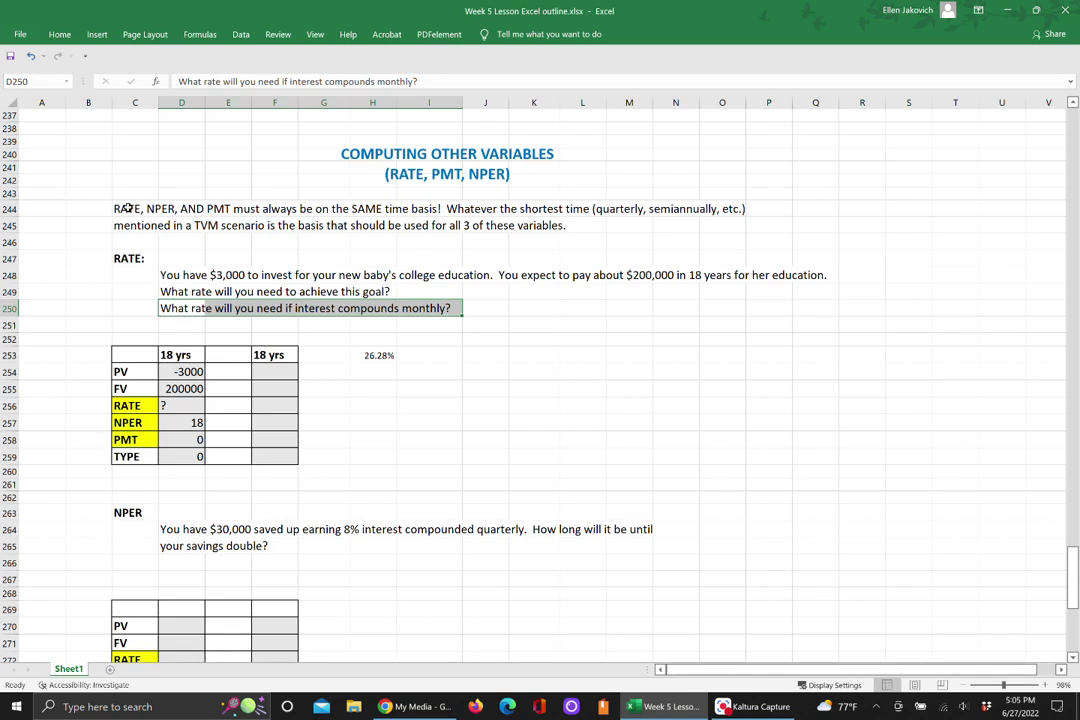
Step: Give the same-time-basis rule in C244:P245 a yellow fill
drag(128, 208, 733, 225)
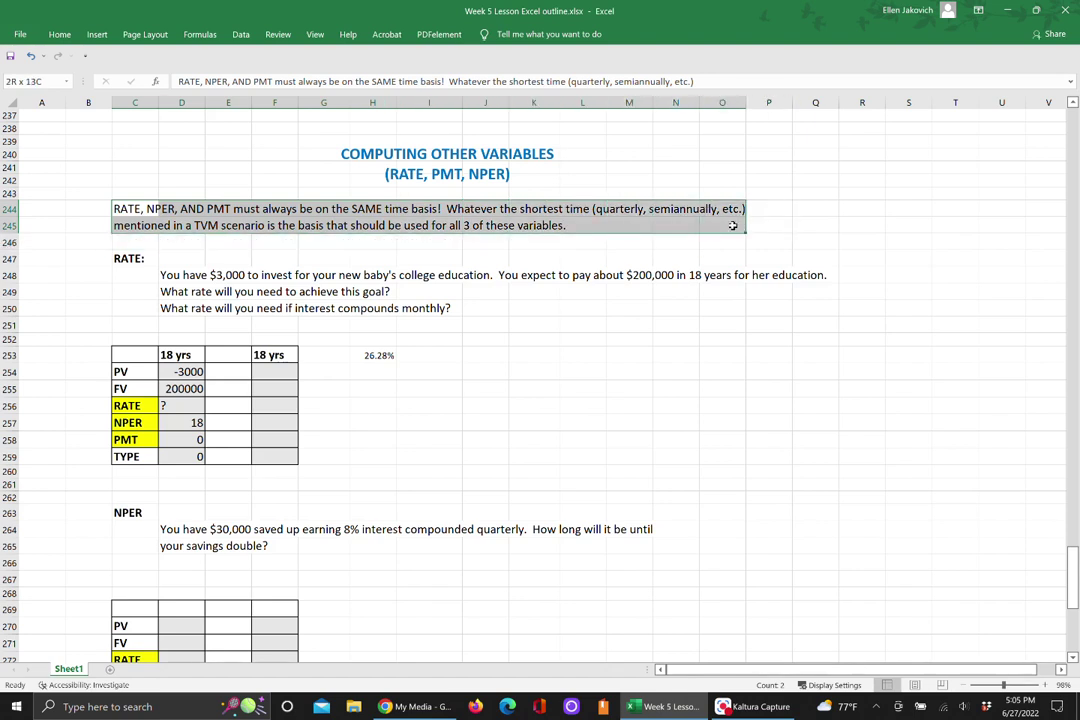
click(59, 34)
click(220, 82)
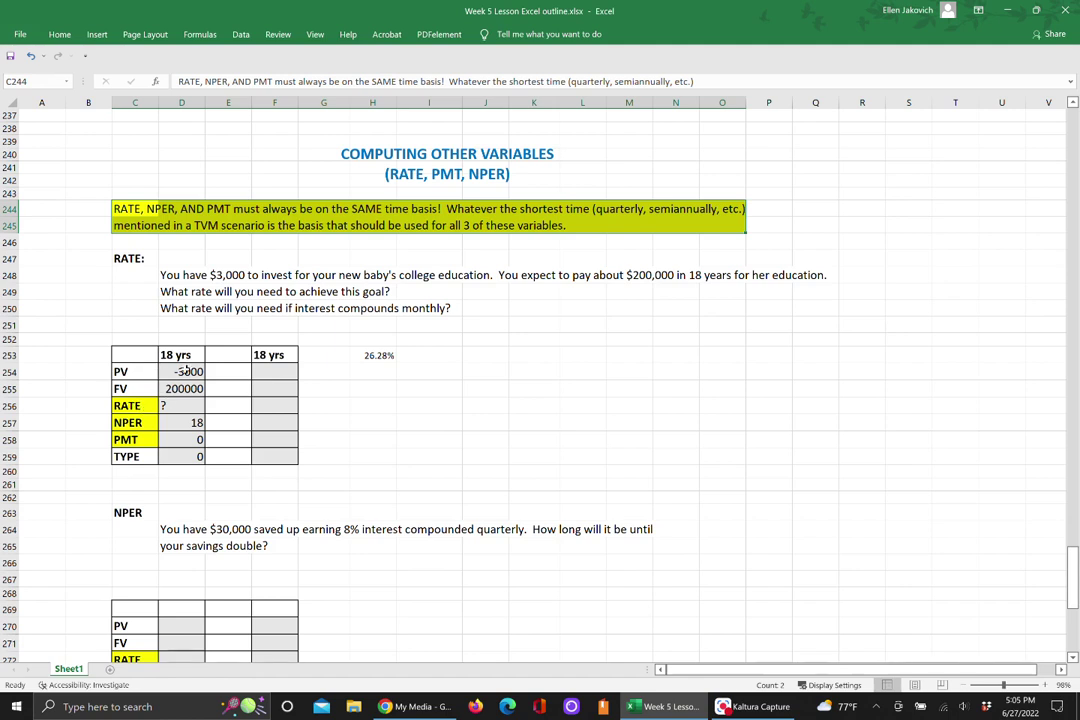
click(262, 372)
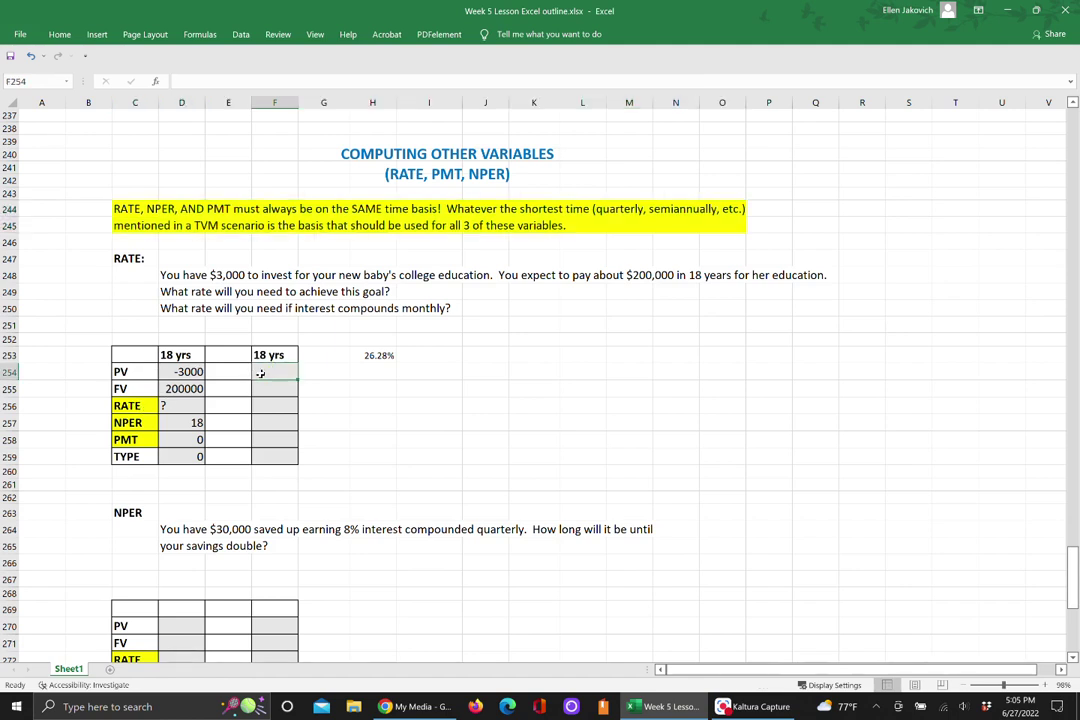
Step: Enter PV -3000, FV 200000, TYPE 0, PMT 0 and NPER =18*12 (216) in column F
text(-3)
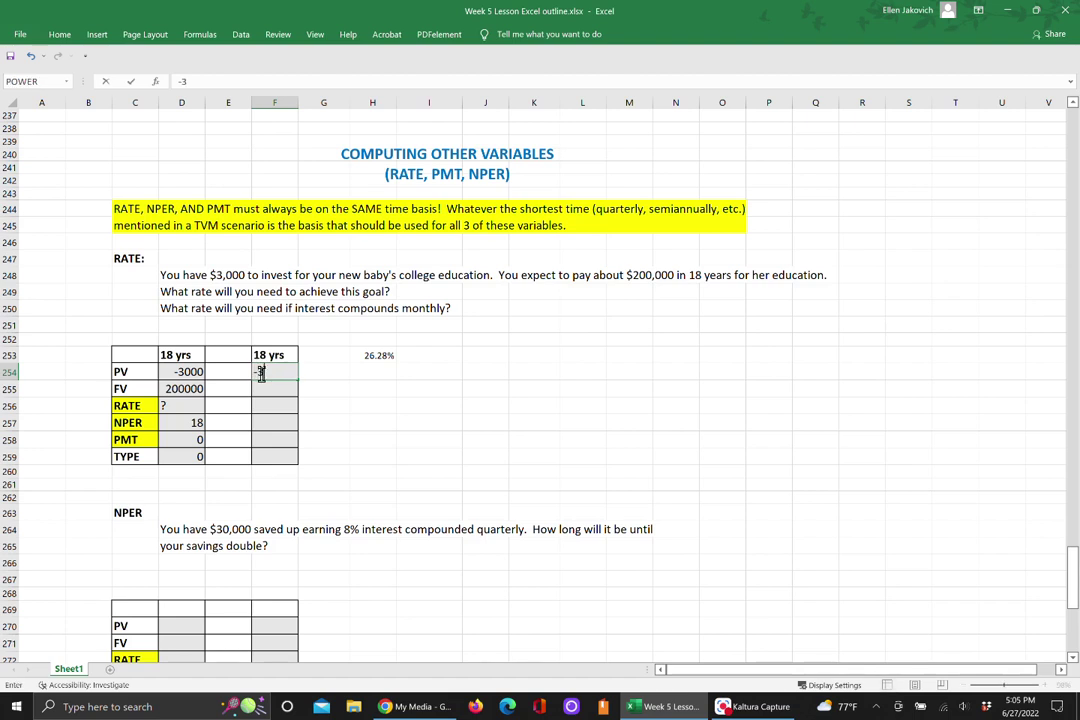
text(000)
click(262, 389)
text(200)
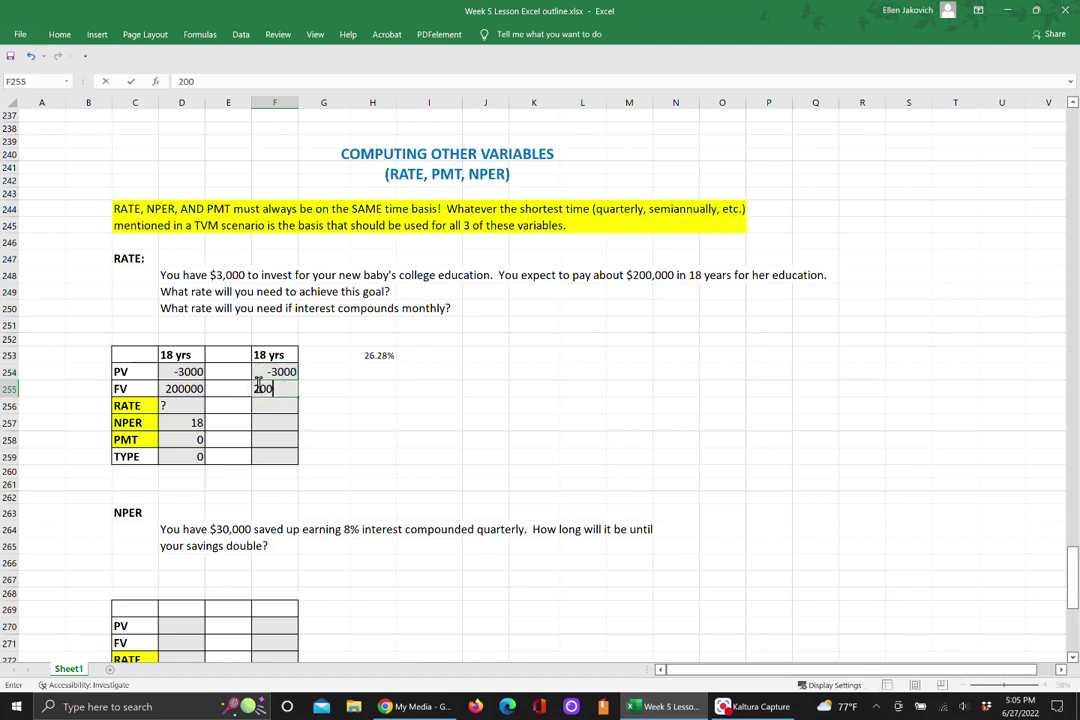
text(000)
click(264, 456)
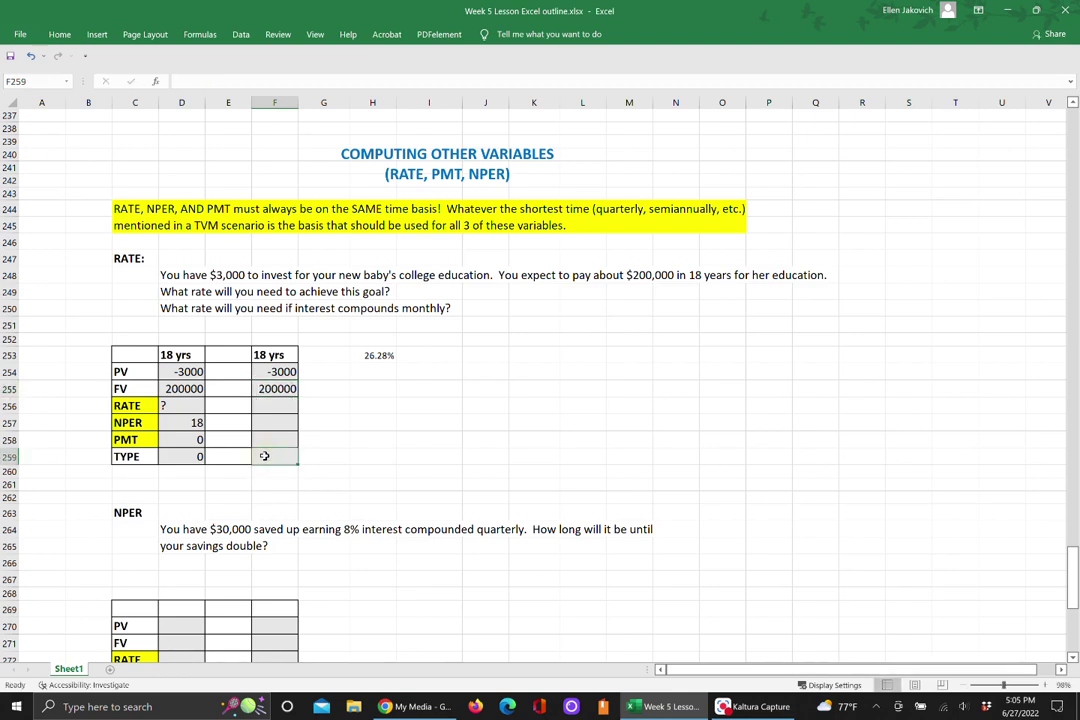
text(0)
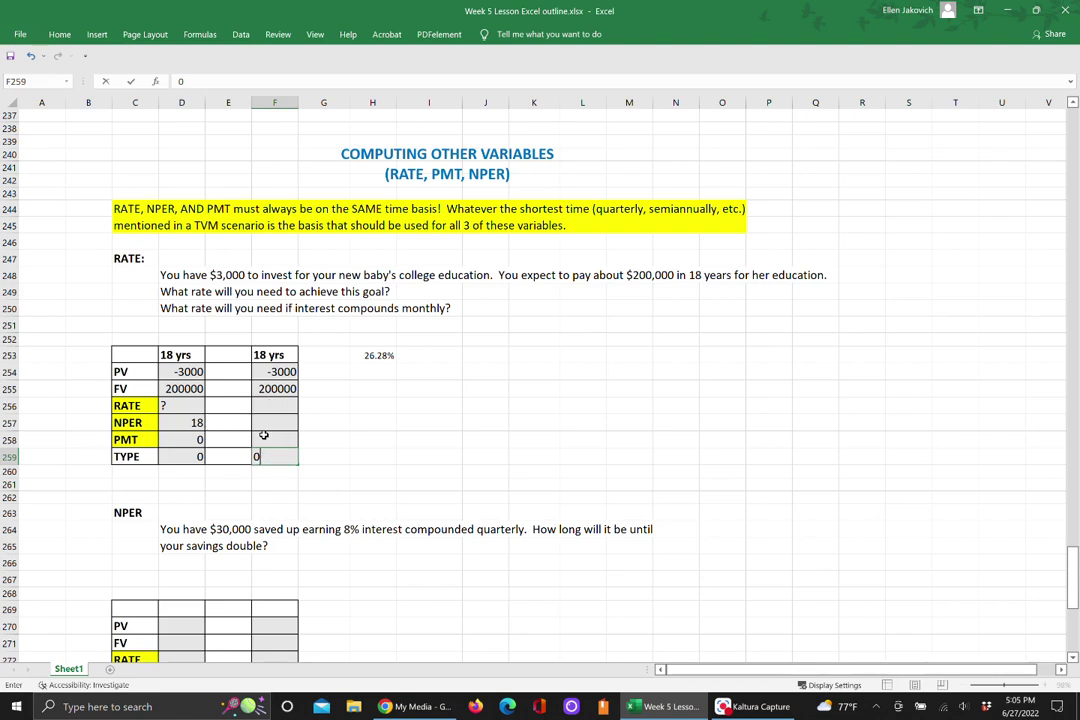
click(262, 437)
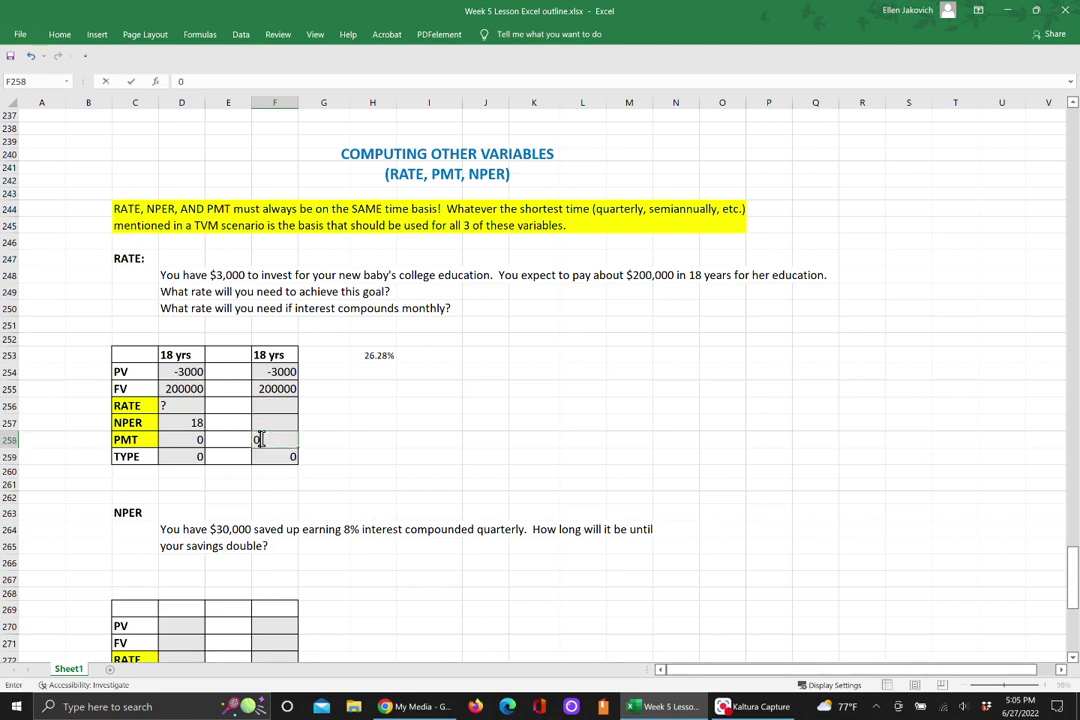
text(0)
click(266, 422)
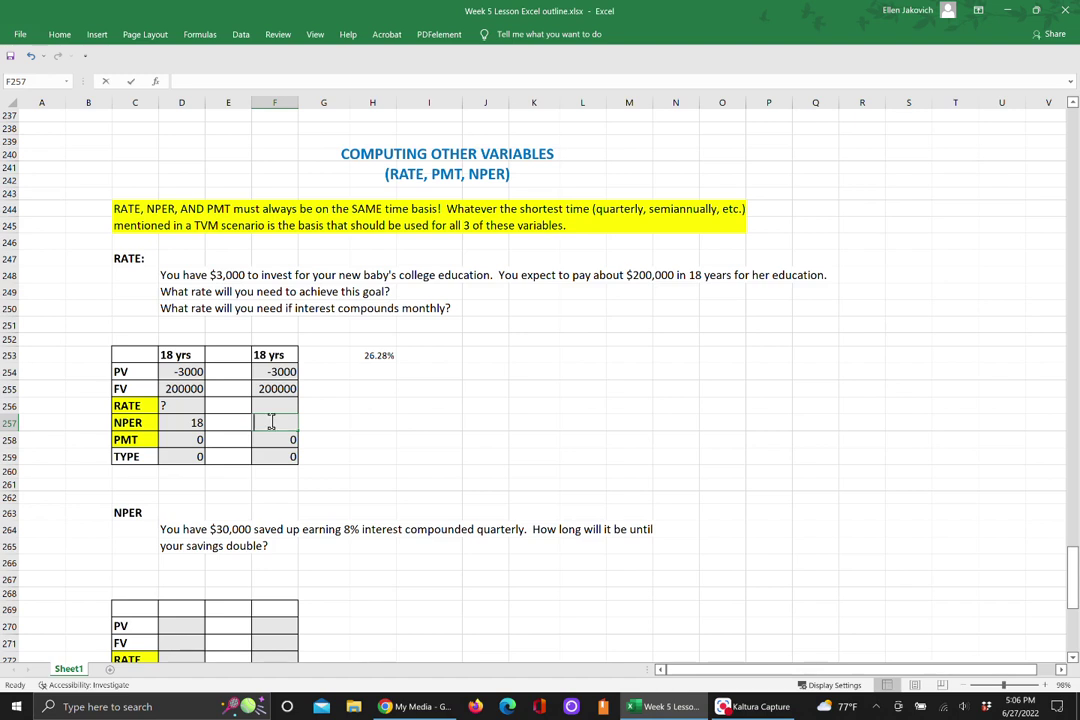
text(=18)
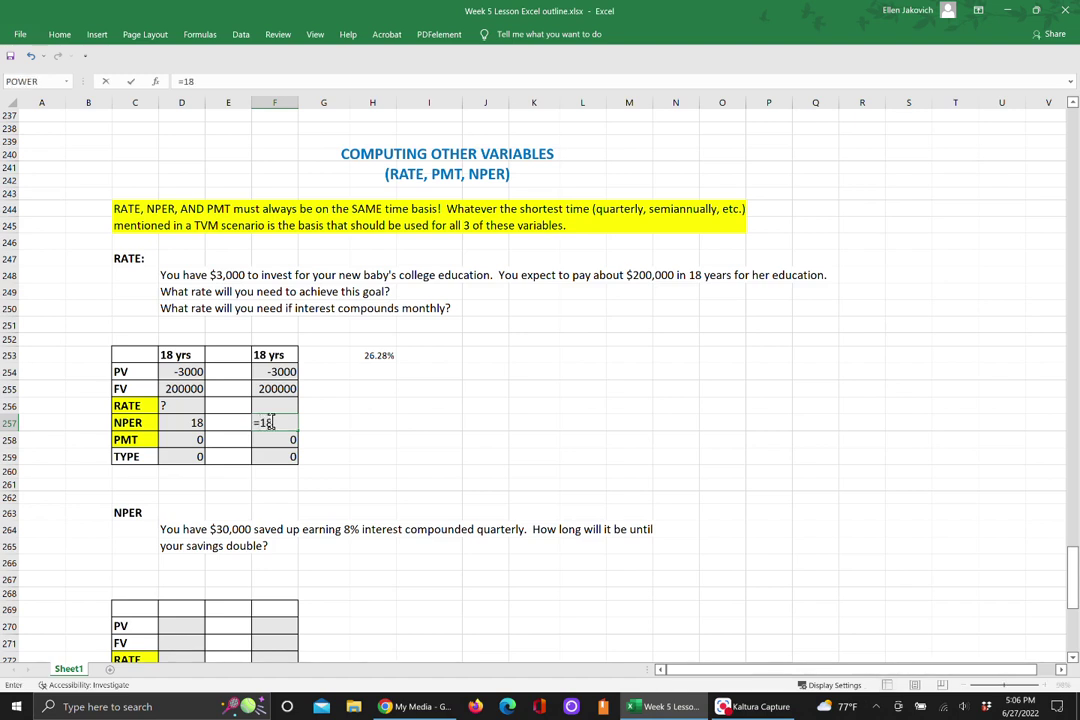
text(*12)
key(Return)
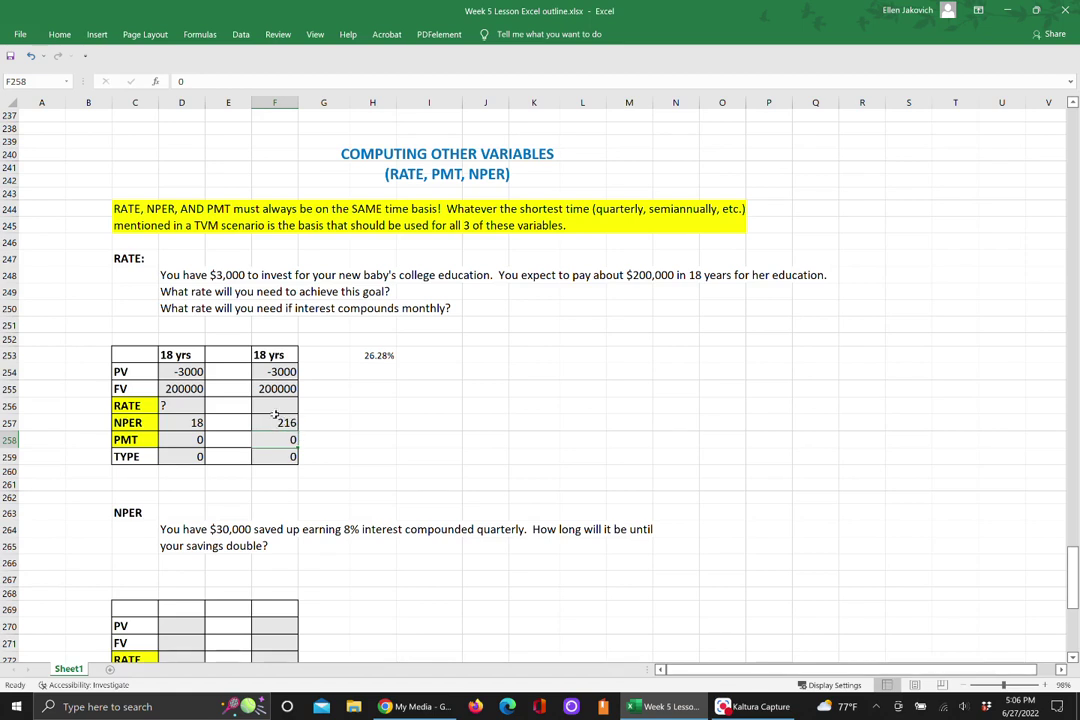
click(274, 406)
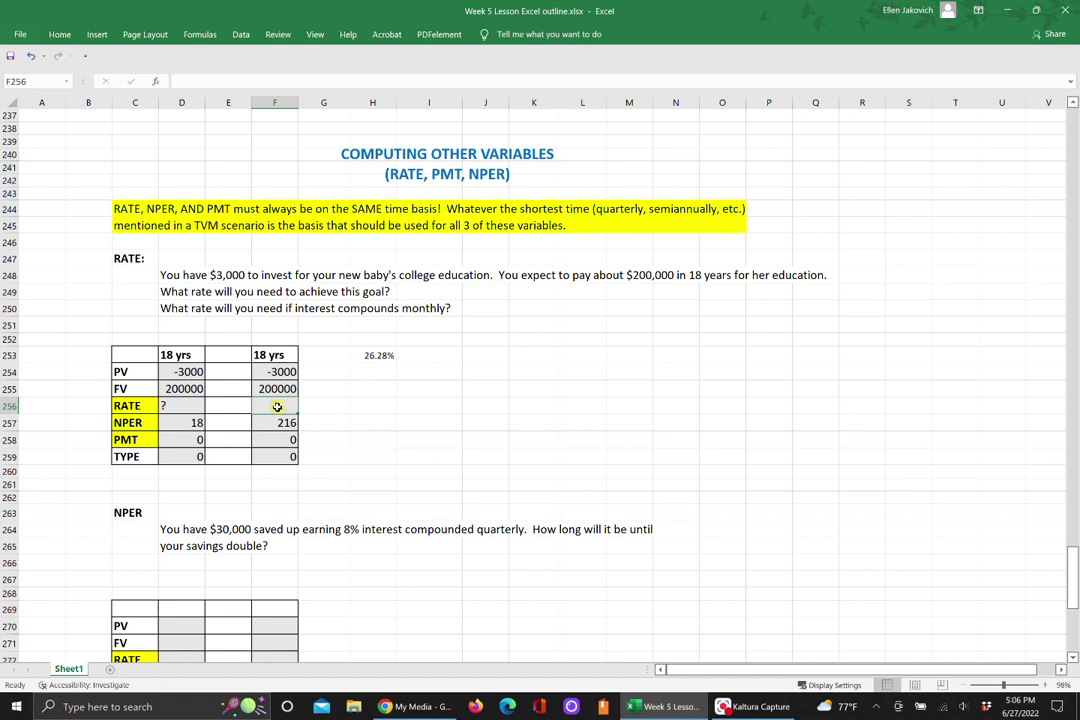
Step: Mark F256 as ? and begin a RATE formula in H255 with F257 and F258
text(?)
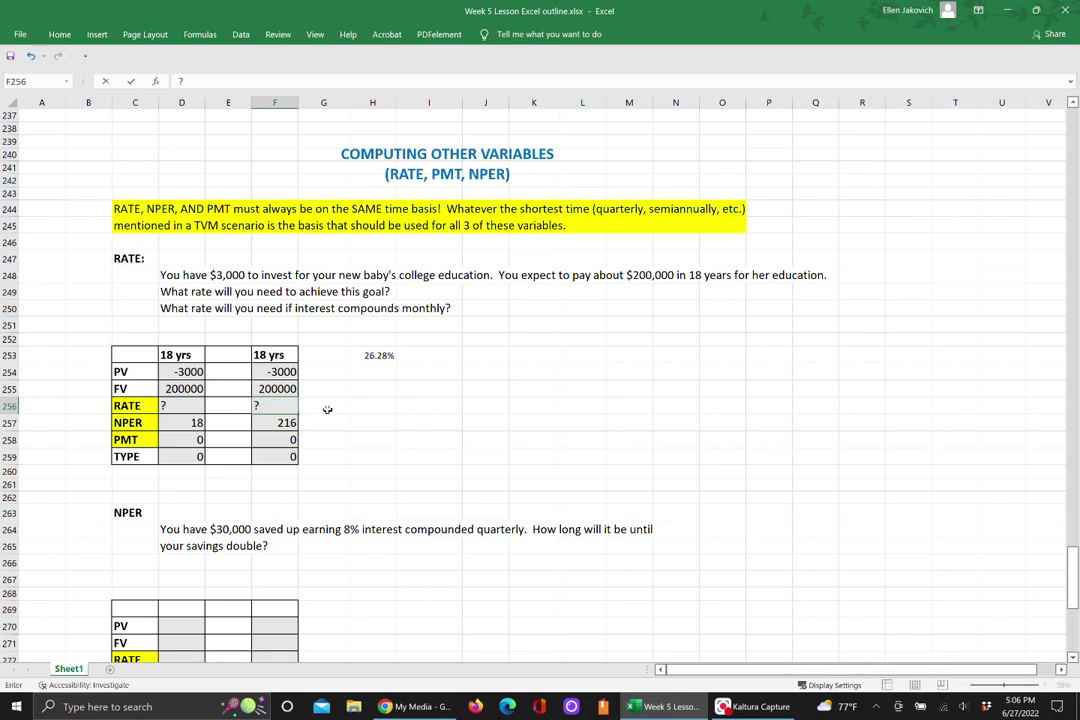
click(369, 388)
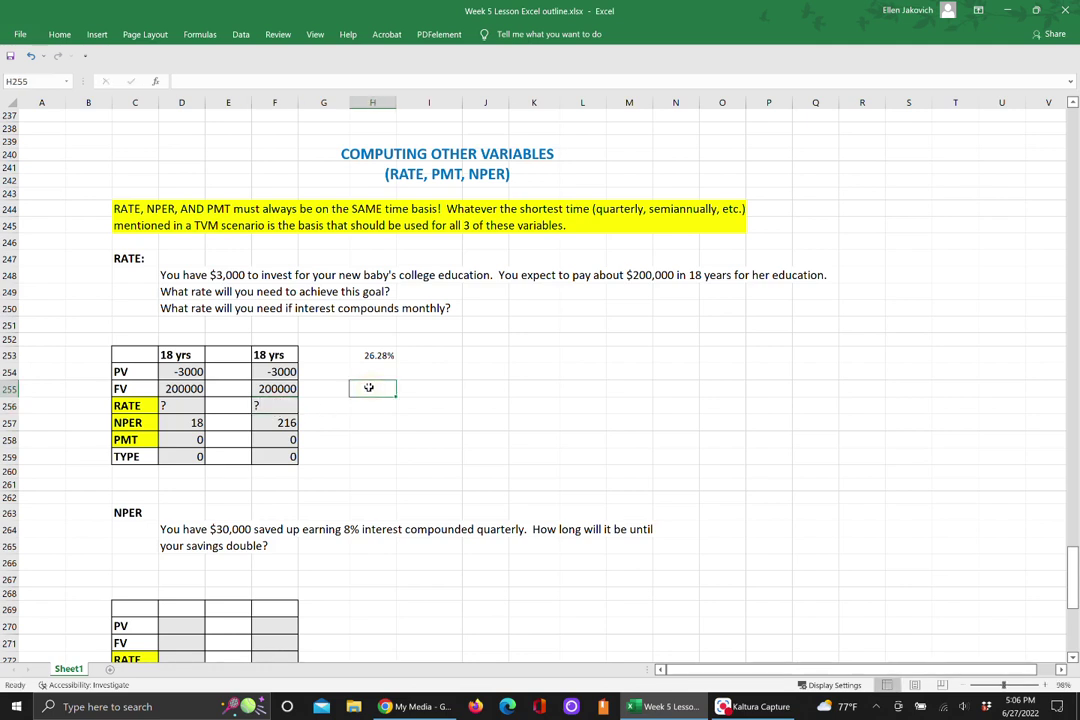
text(=RATE()
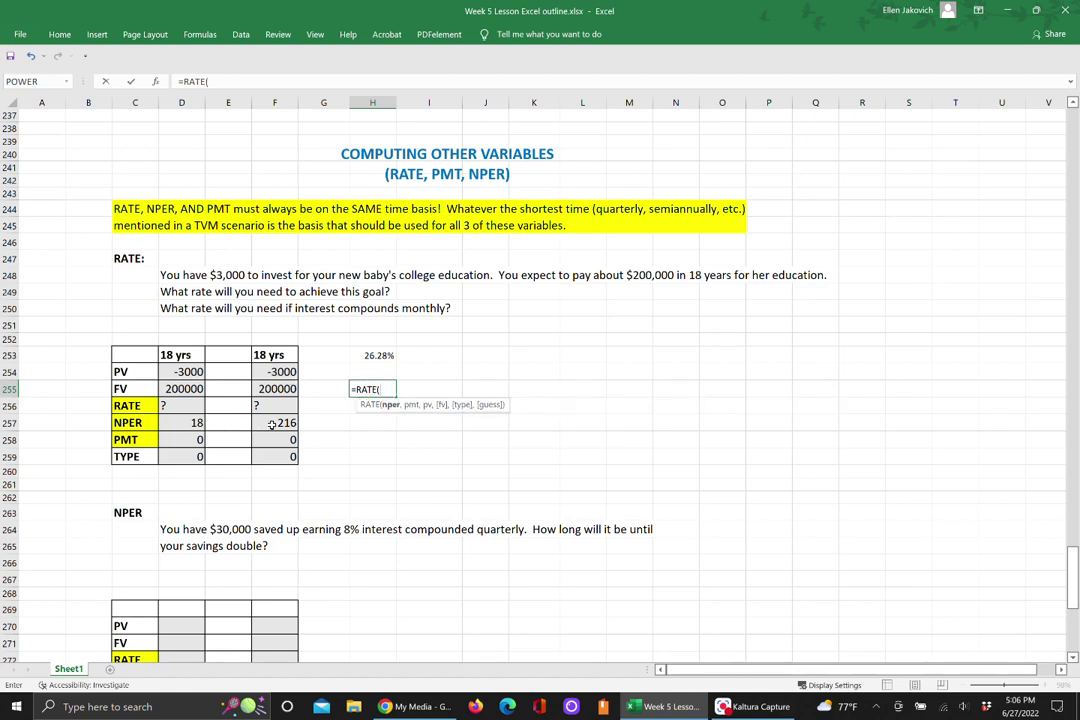
click(271, 425)
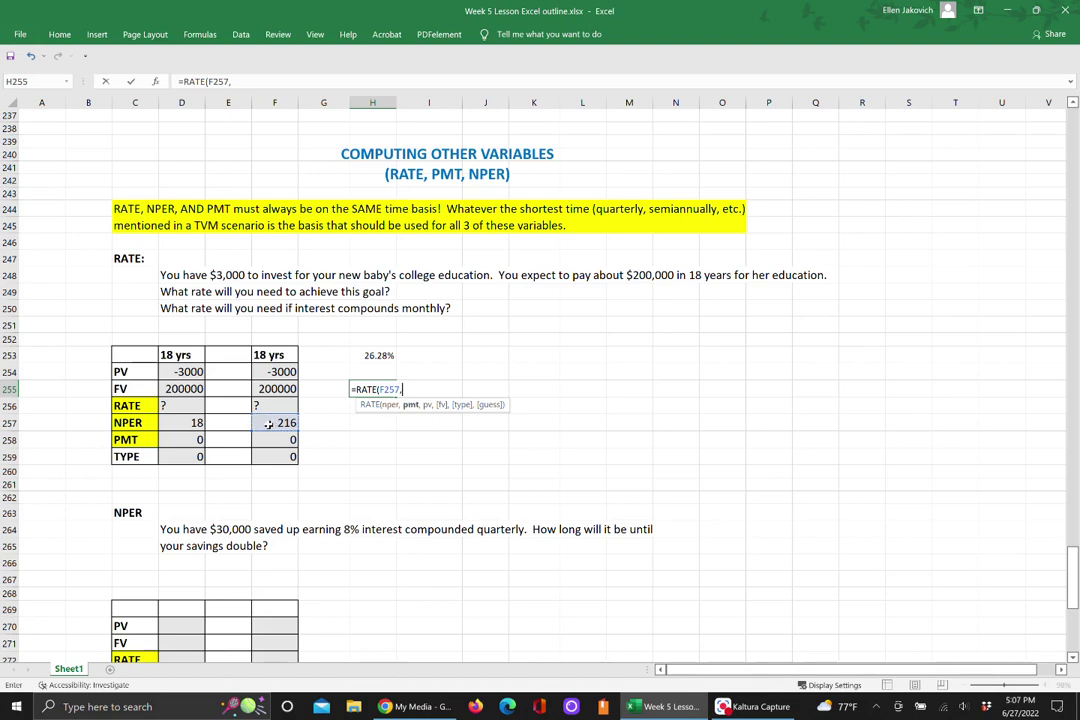
text(,)
click(267, 439)
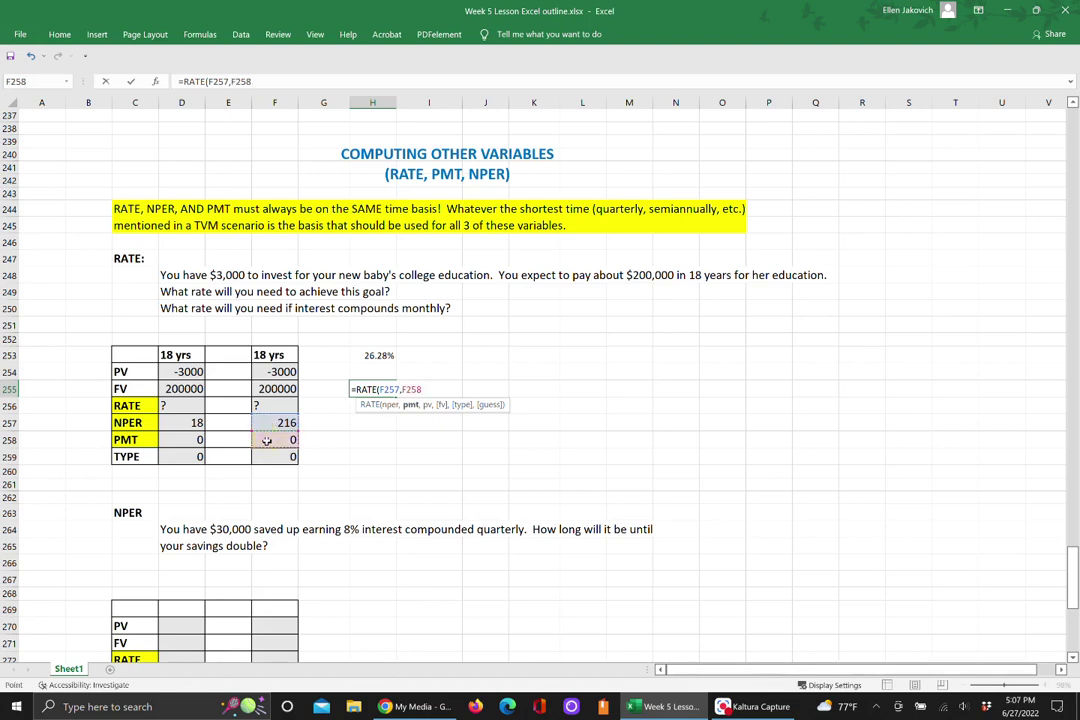
text(,)
Step: Add F254, F255 and F259 as arguments and enter the formula, returning 2%
click(275, 371)
text(,)
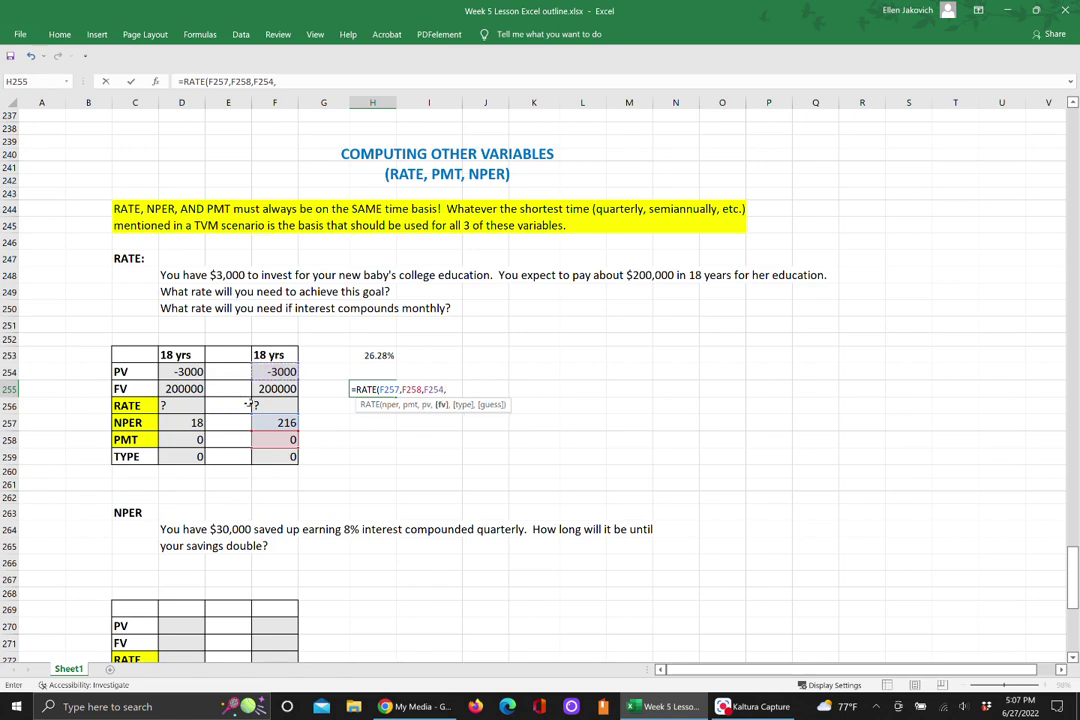
click(262, 392)
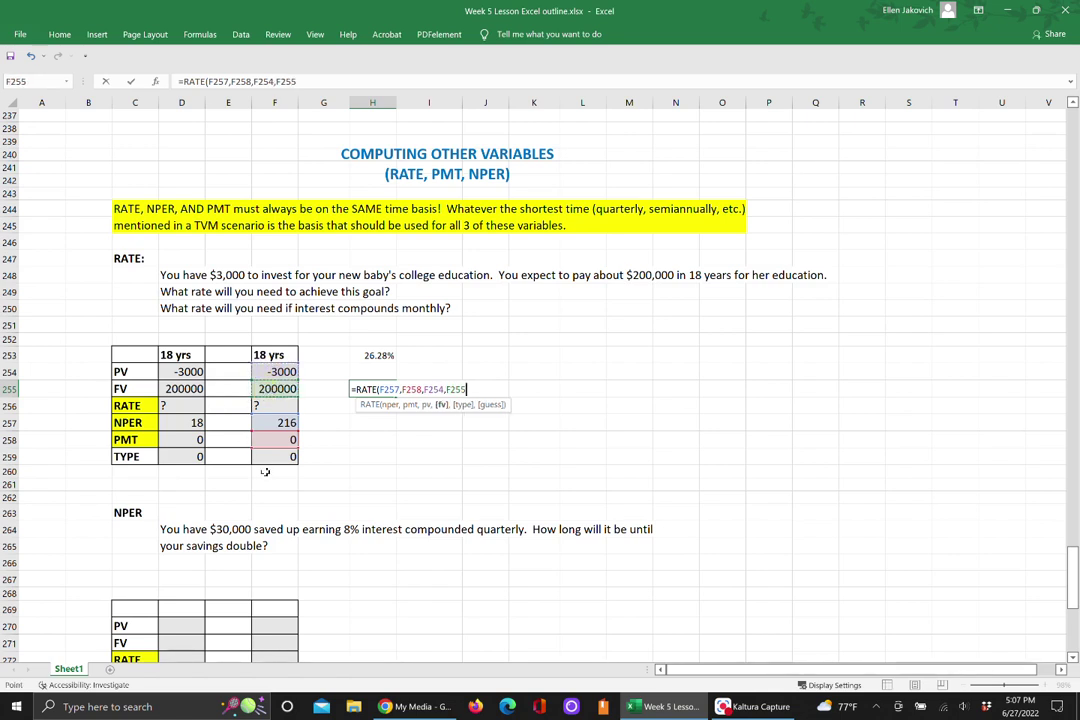
text(,)
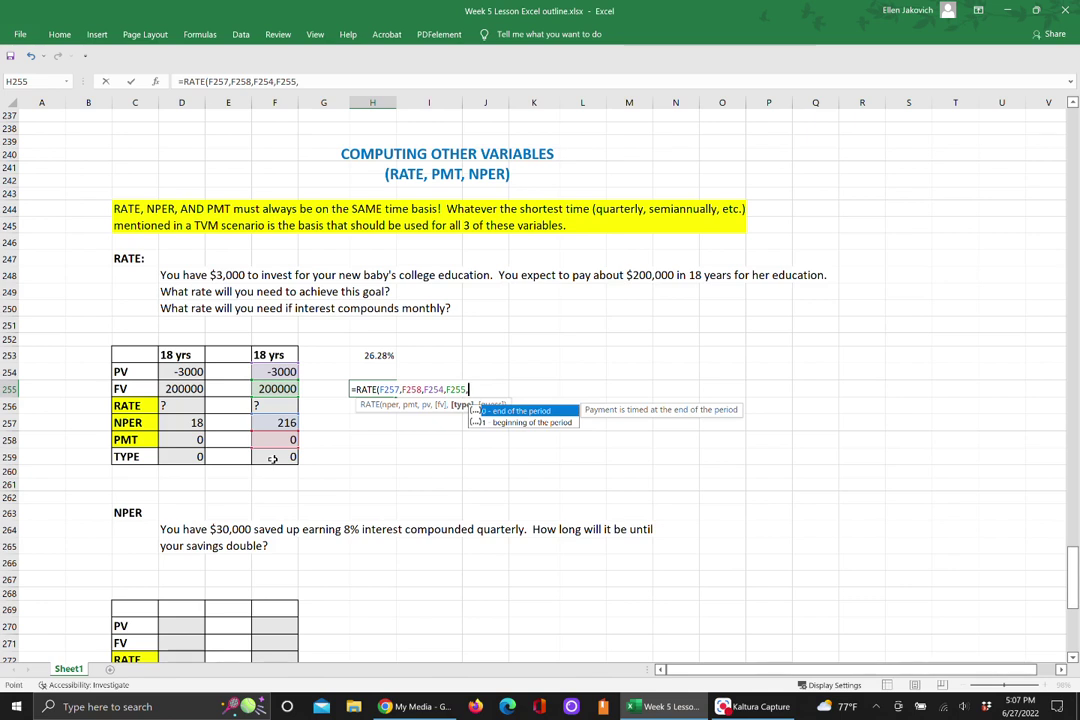
click(272, 458)
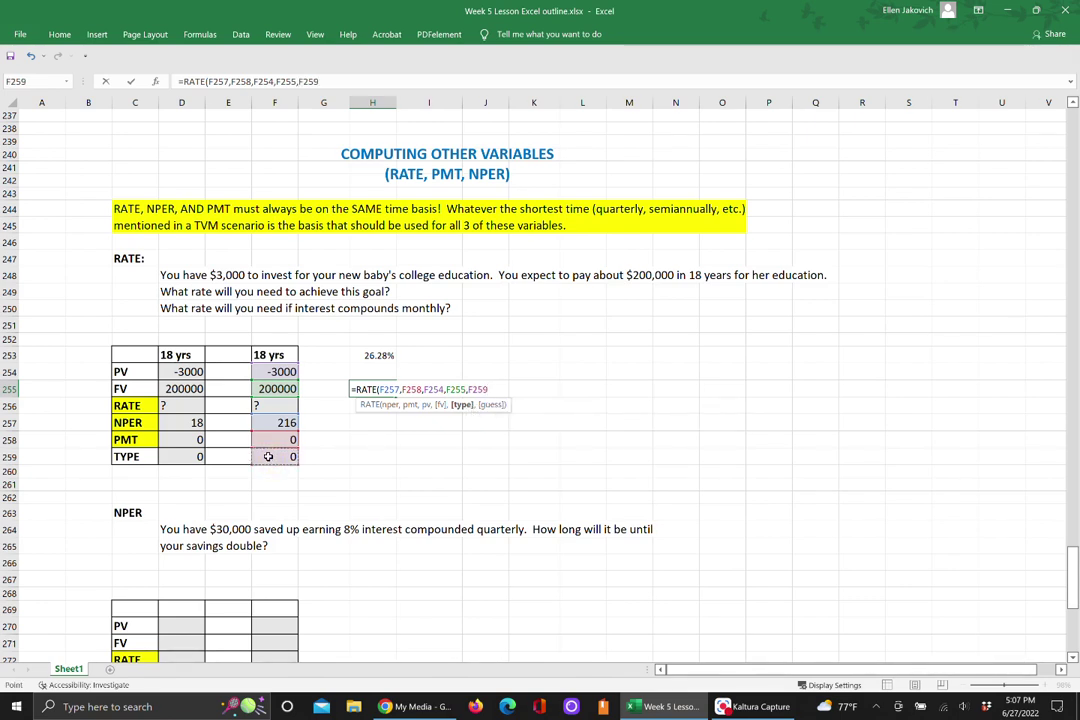
text())
key(Return)
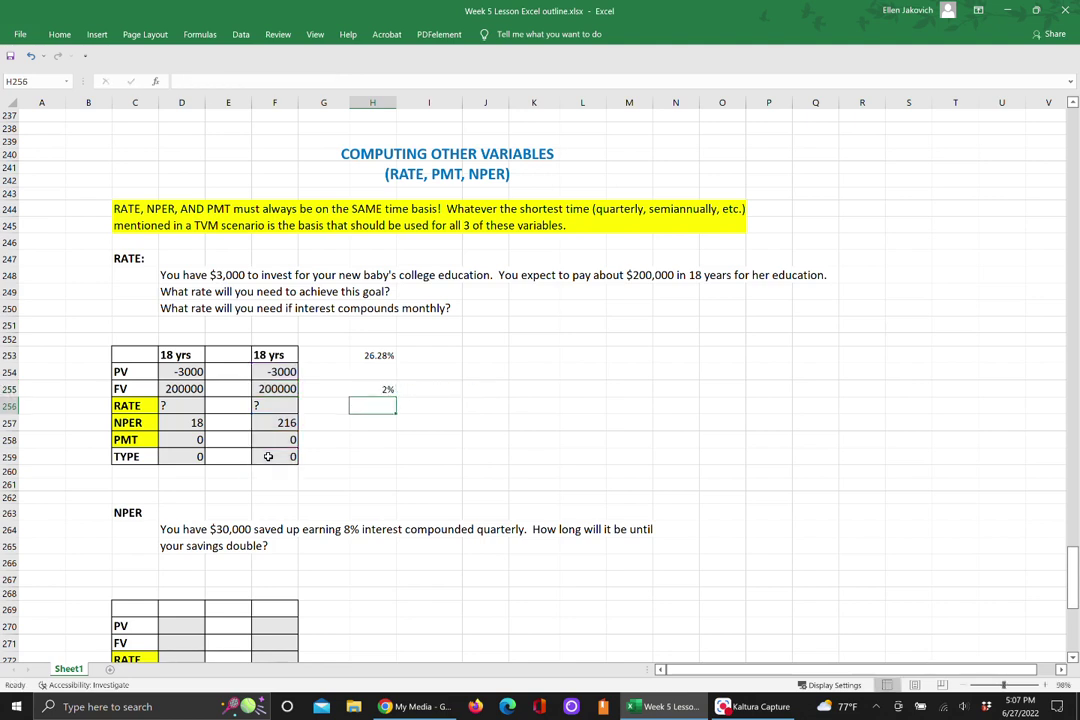
Step: Show H255 with one more decimal (1.96%) and label it 'MONTHLY RATE!' beside it
click(382, 390)
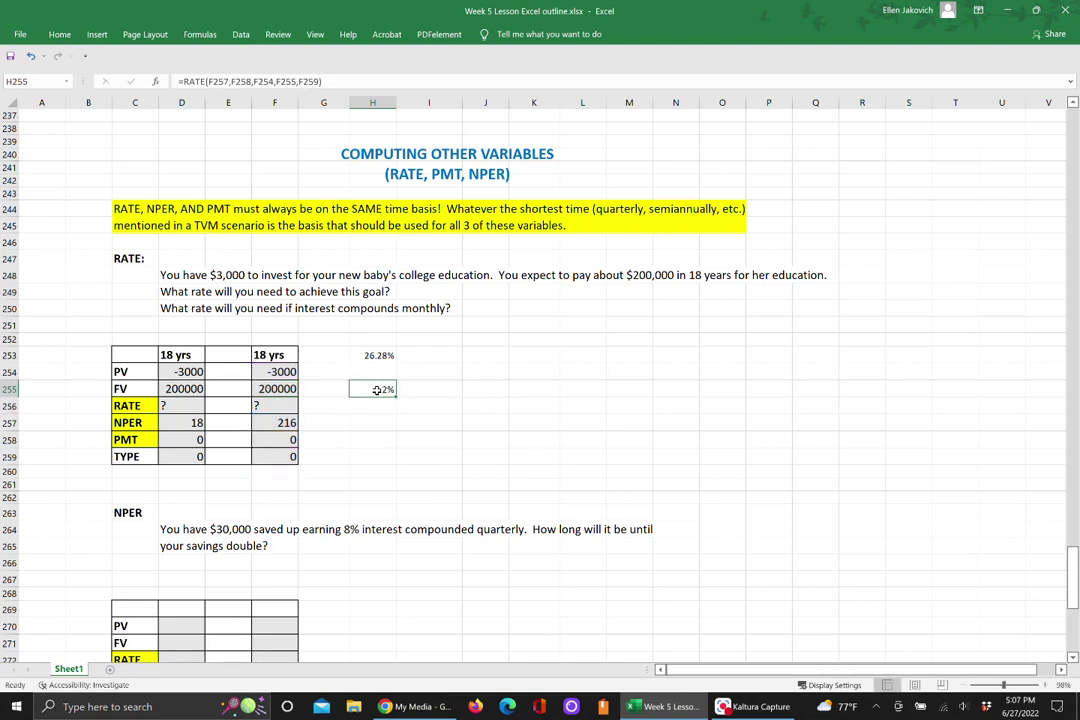
click(58, 36)
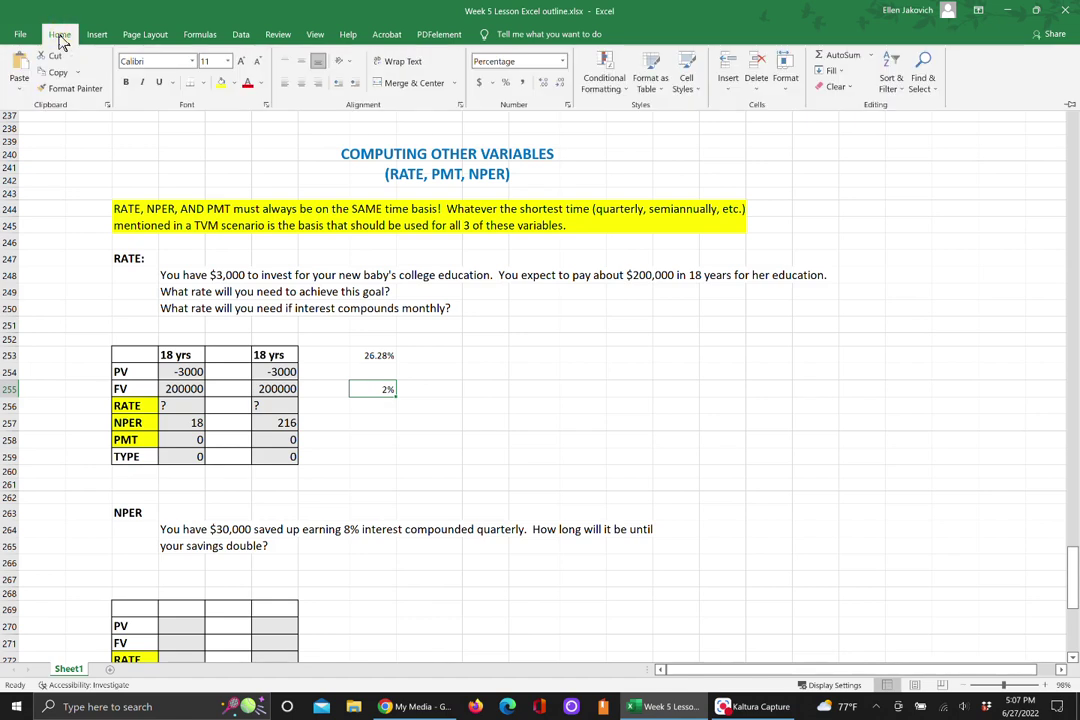
click(546, 86)
click(420, 391)
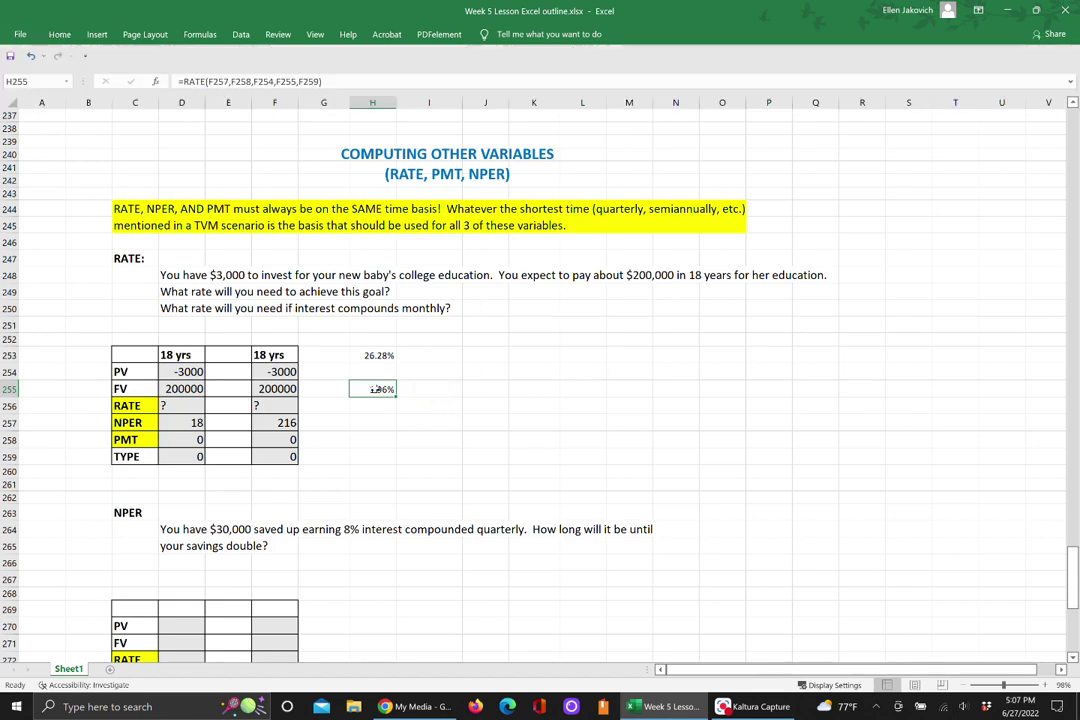
click(422, 389)
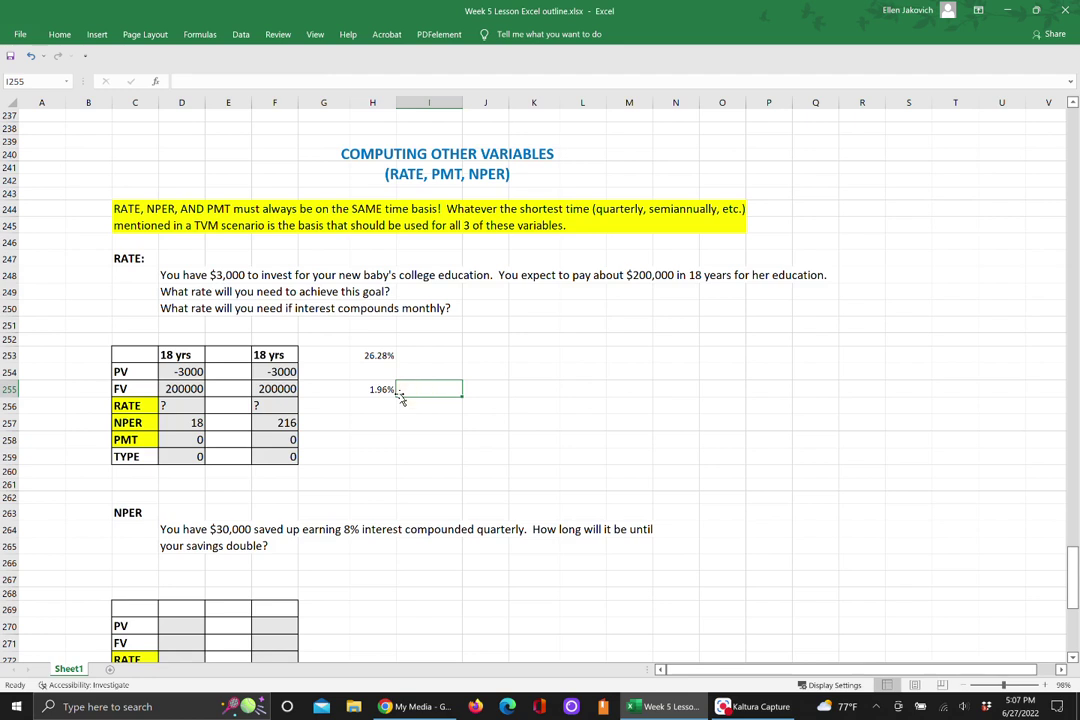
text(MONTHLY)
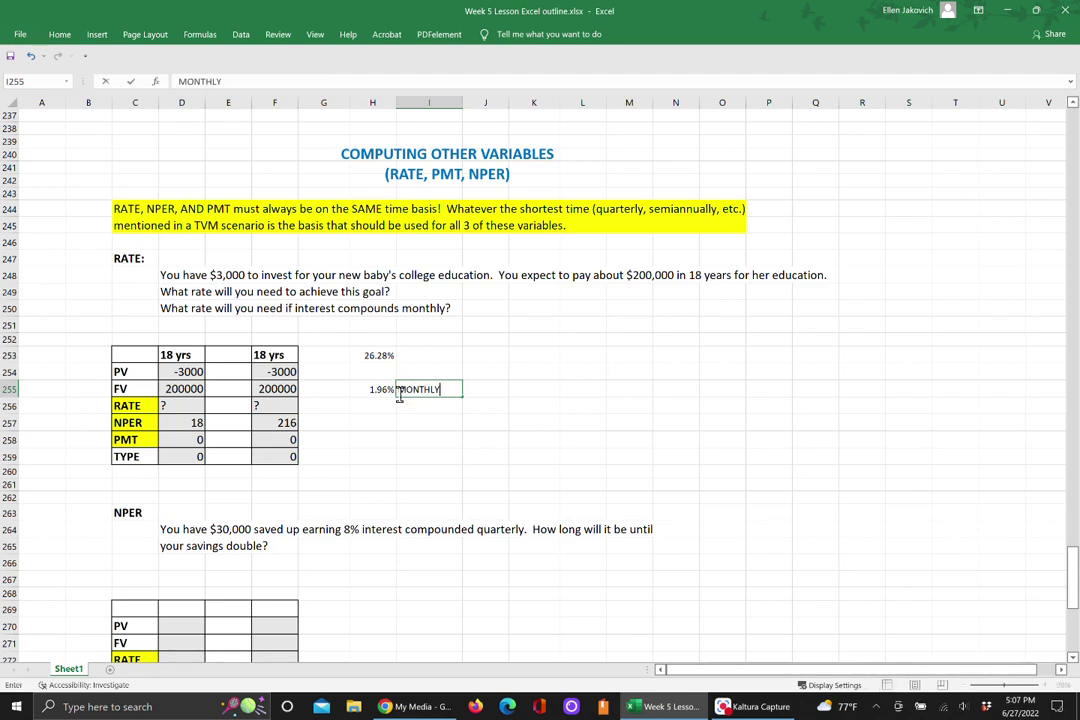
text( RATE!)
click(414, 424)
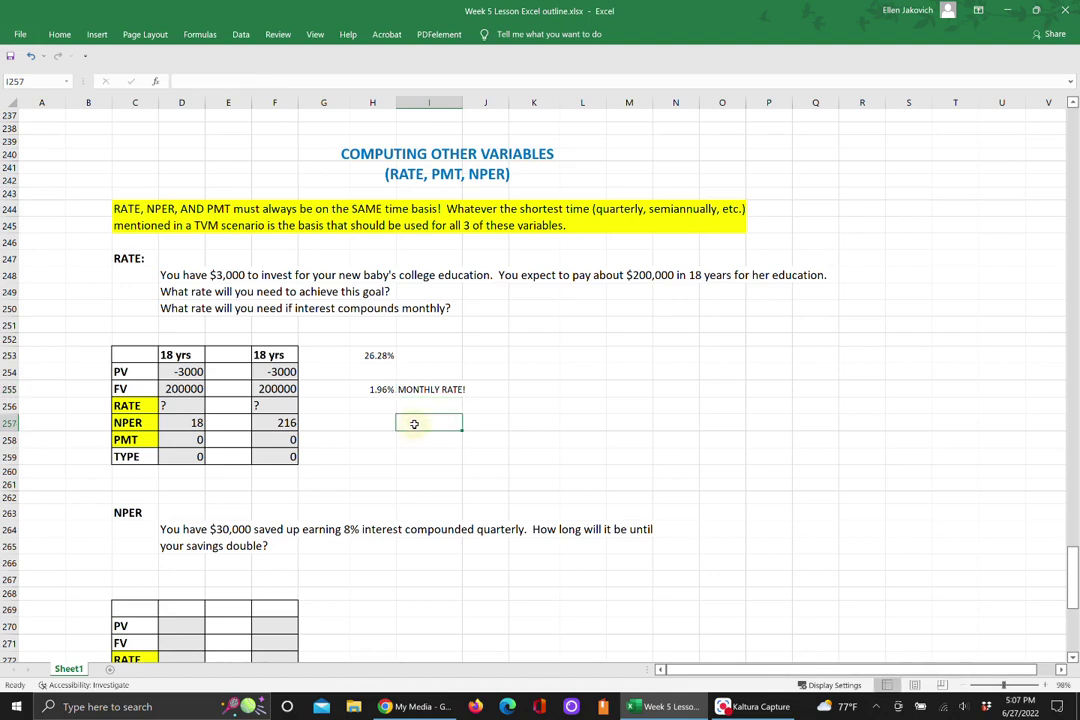
Step: Enter =H255*12 in H257 to annualize the monthly rate
click(376, 423)
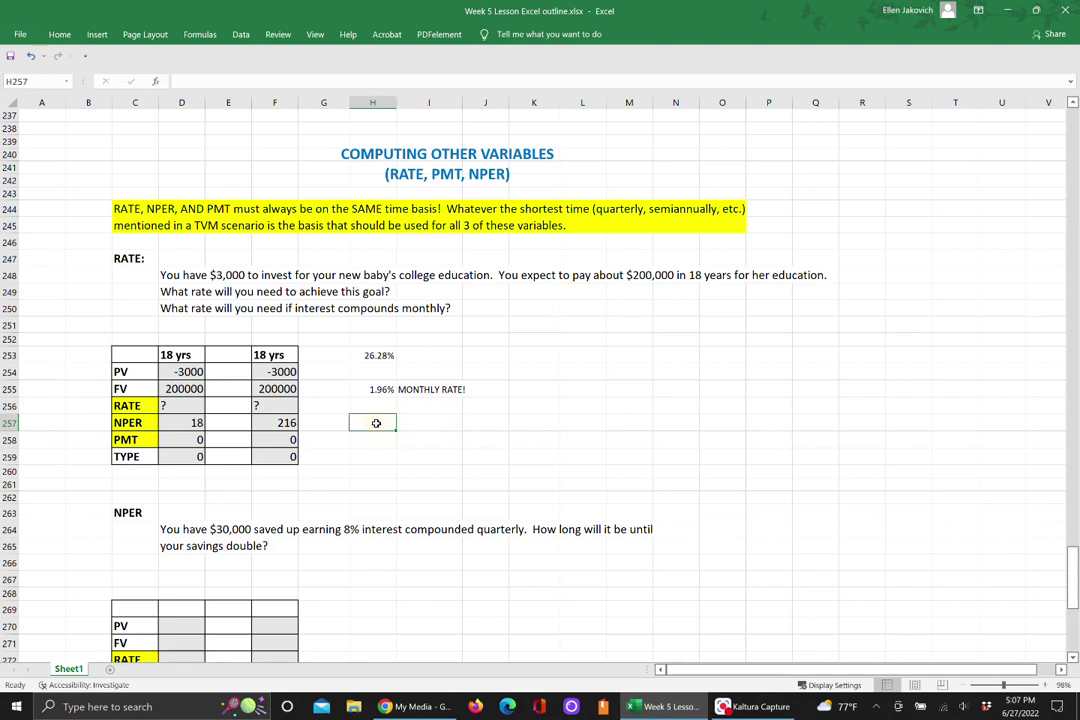
text(=)
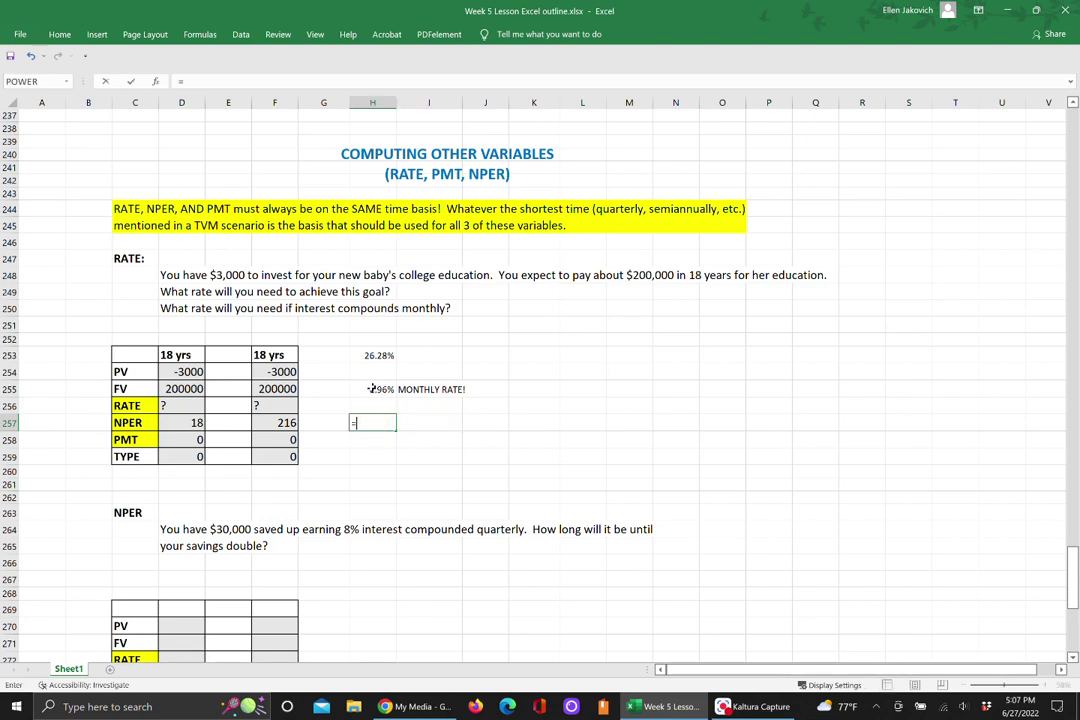
click(375, 389)
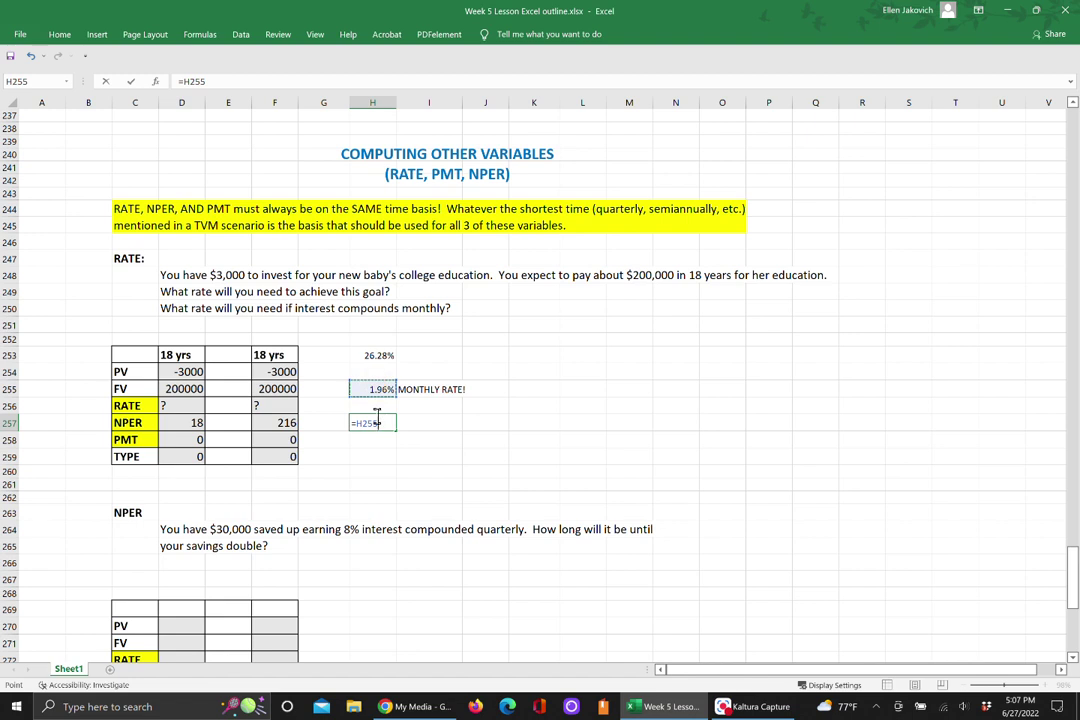
text(*12)
key(Return)
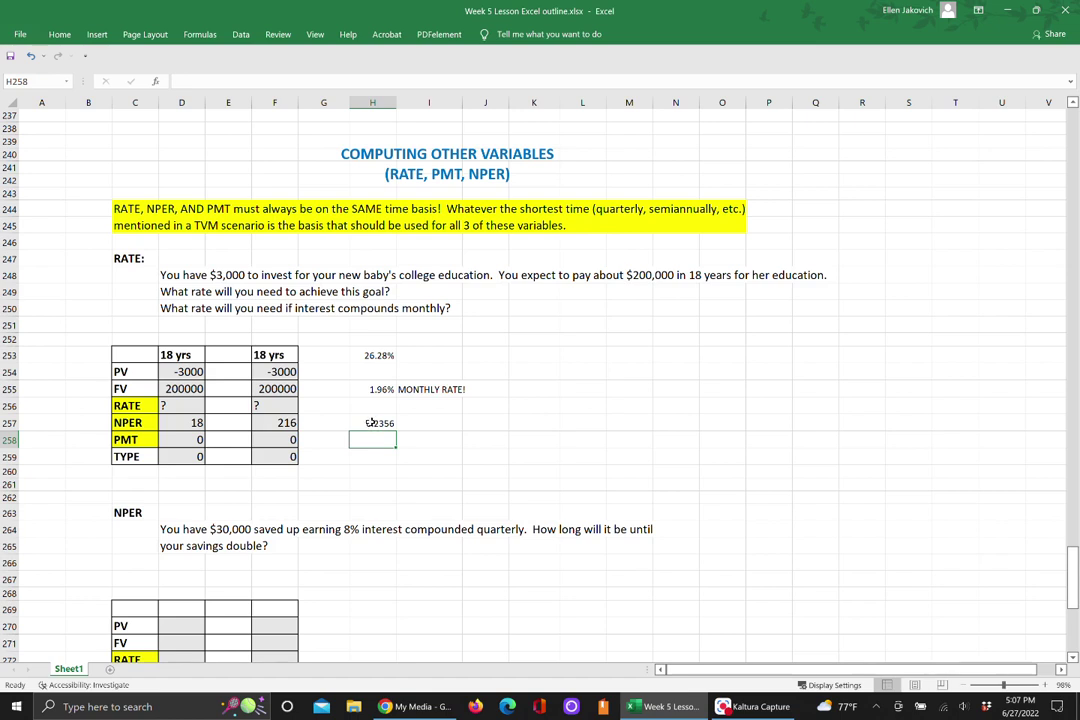
Step: Format H257 as a percentage with two decimals, showing 23.56%
click(369, 423)
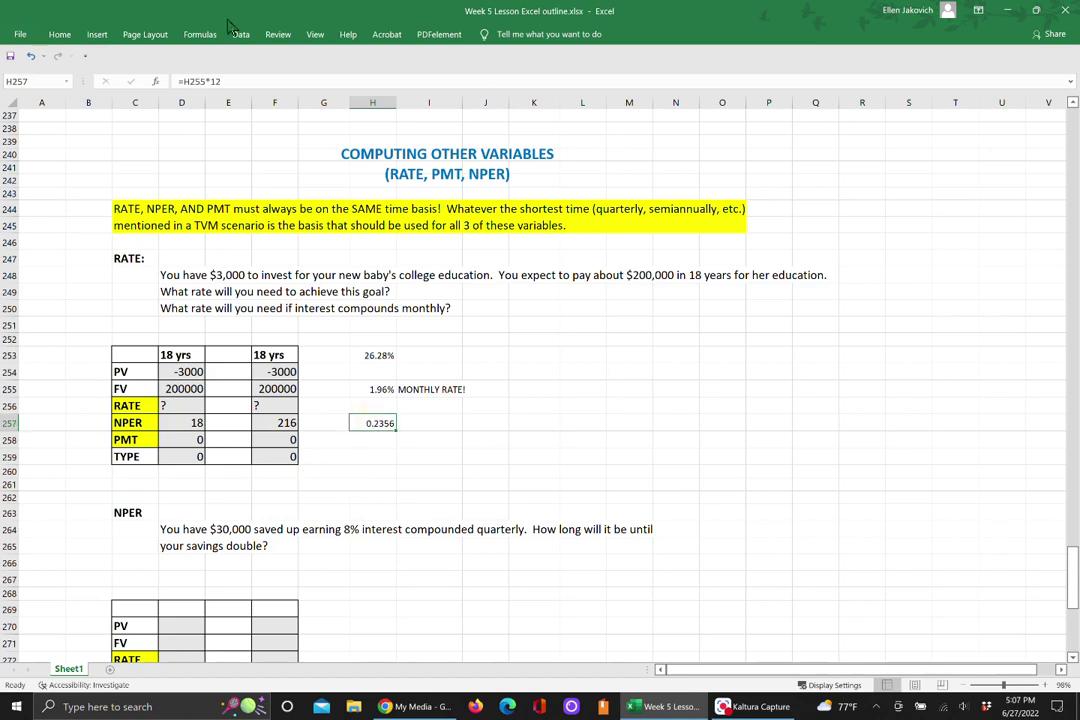
click(59, 34)
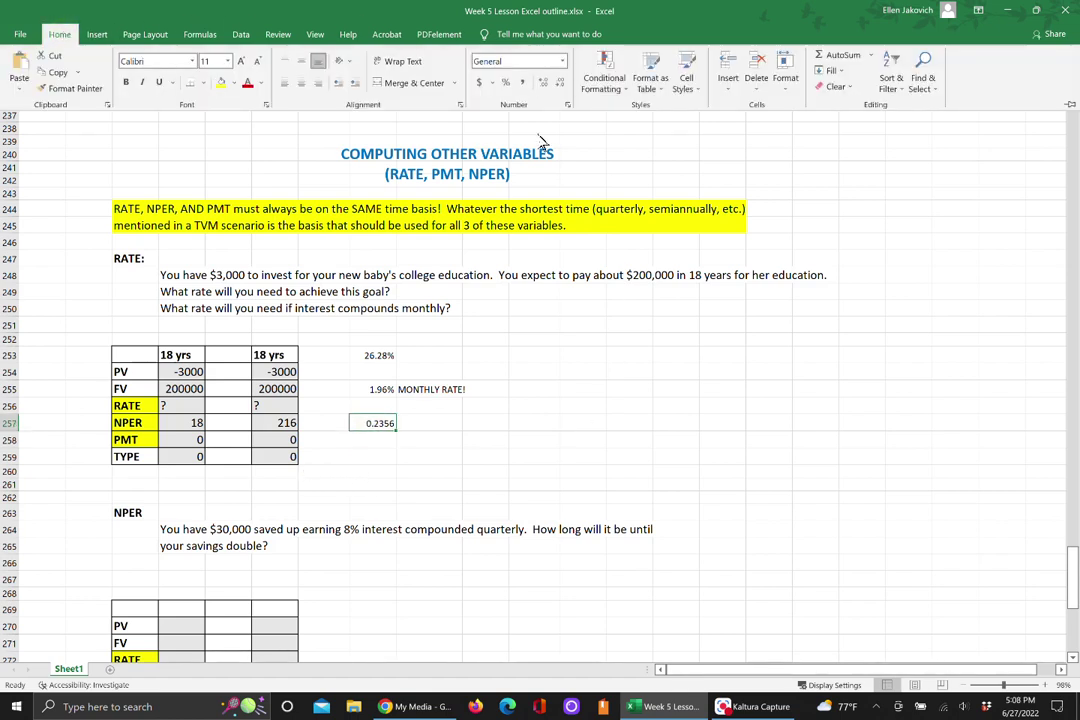
click(507, 86)
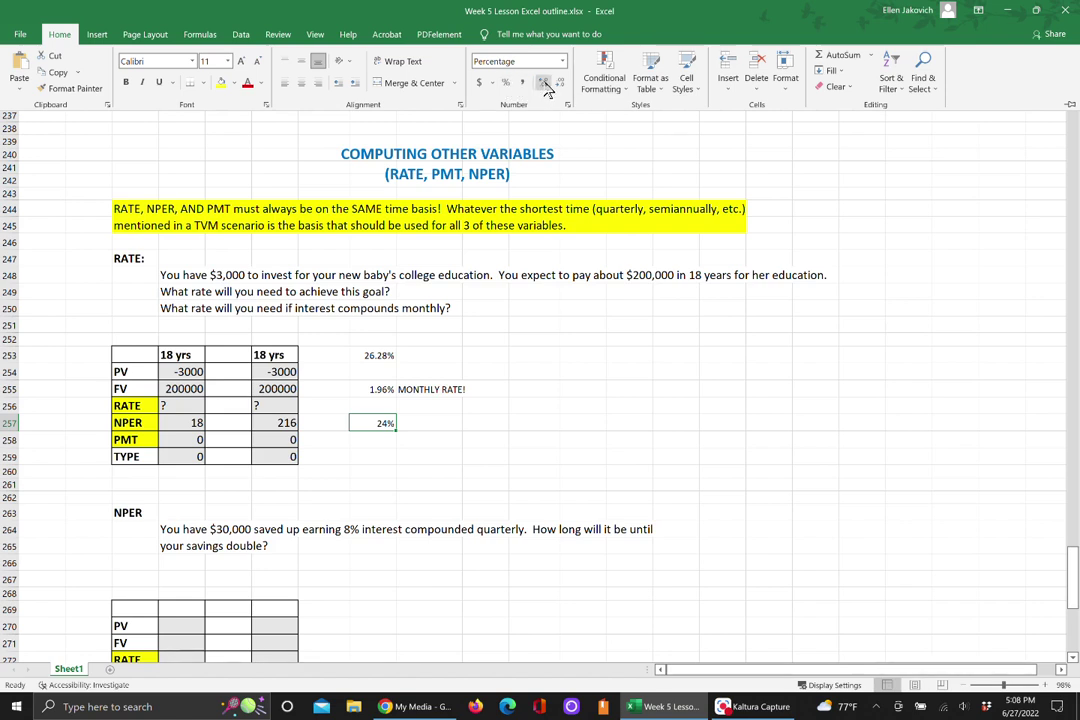
click(545, 85)
click(545, 85)
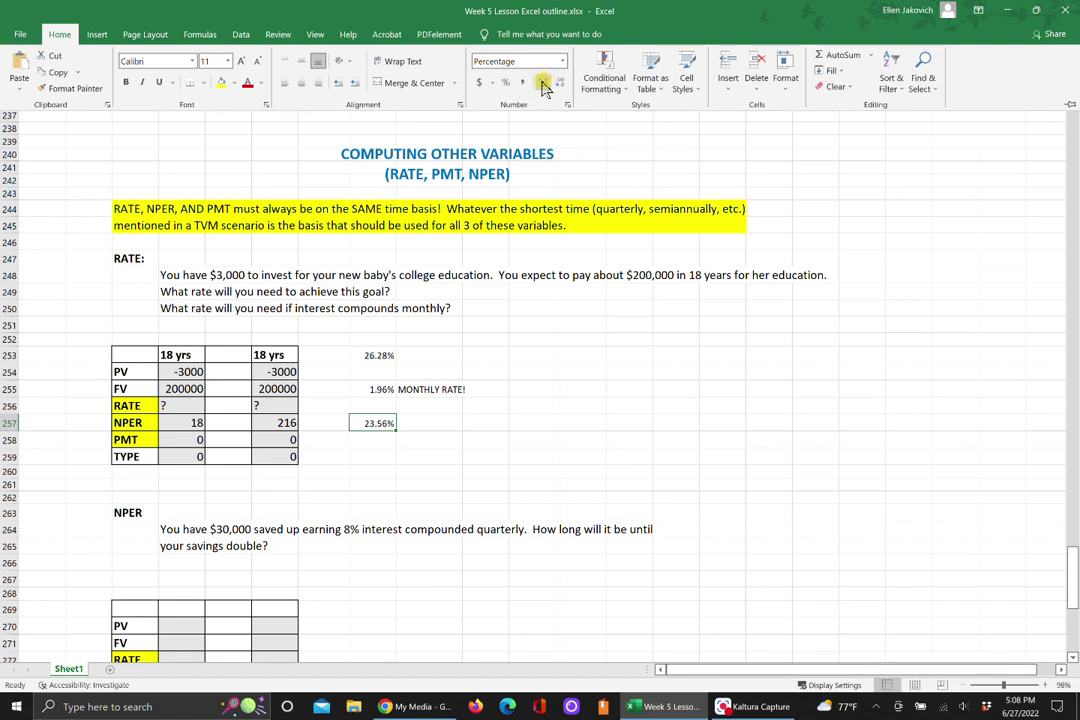
click(547, 424)
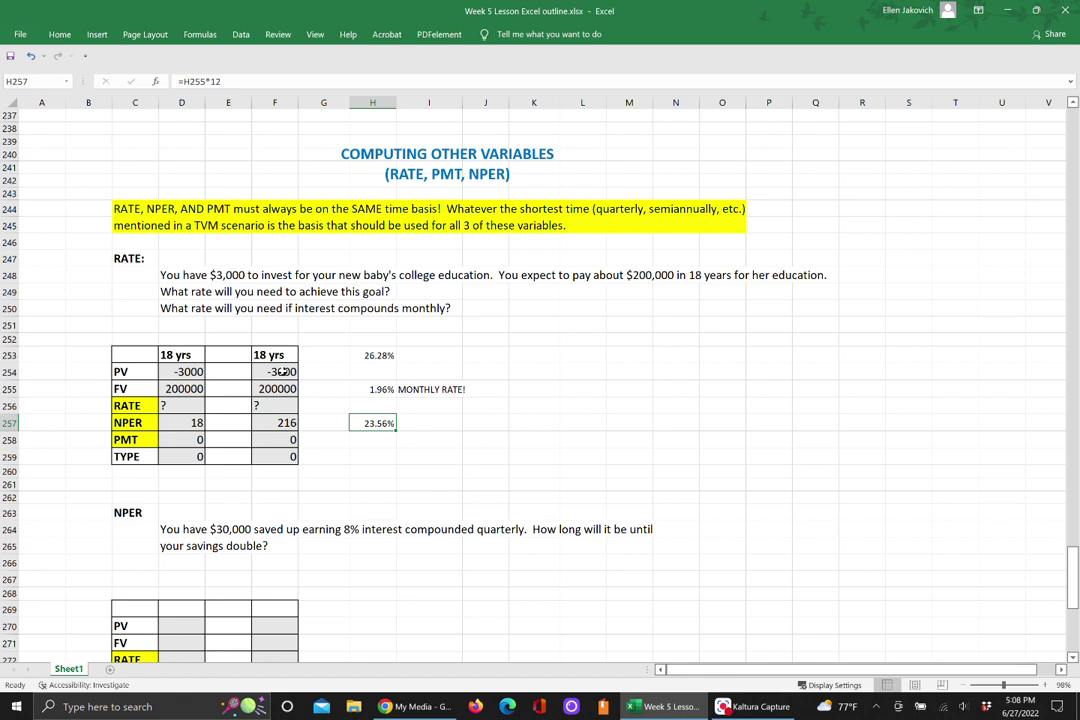
Step: Review the monthly inputs in F254:F258, then scroll down to the NPER savings-doubling problem
drag(275, 371, 289, 453)
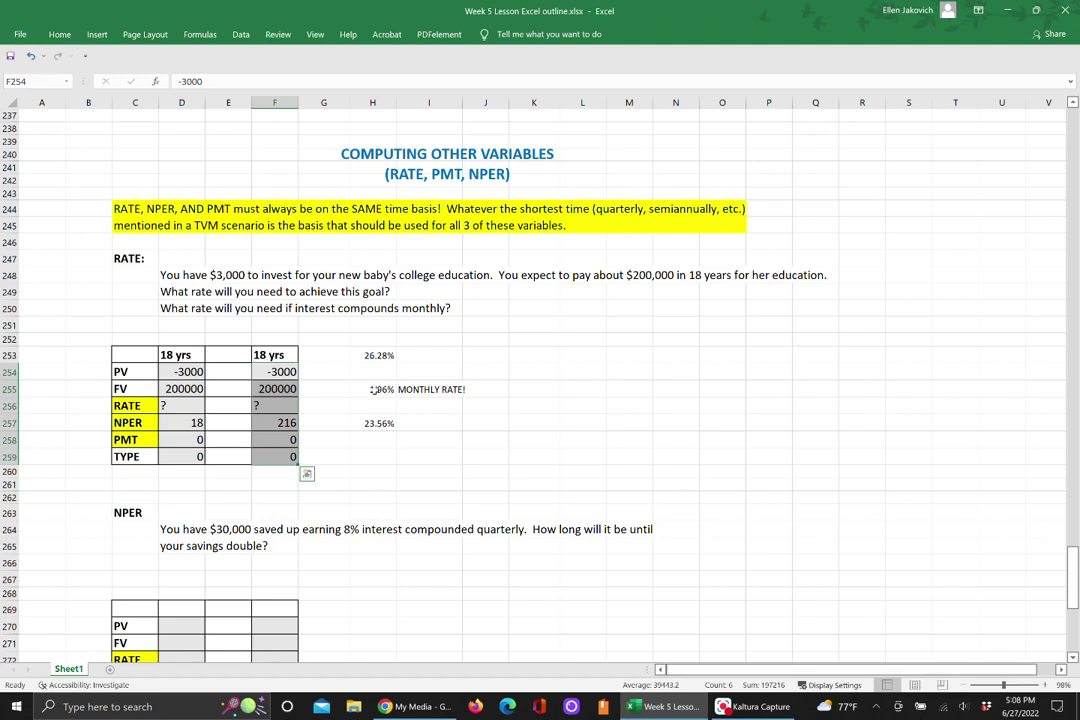
click(372, 423)
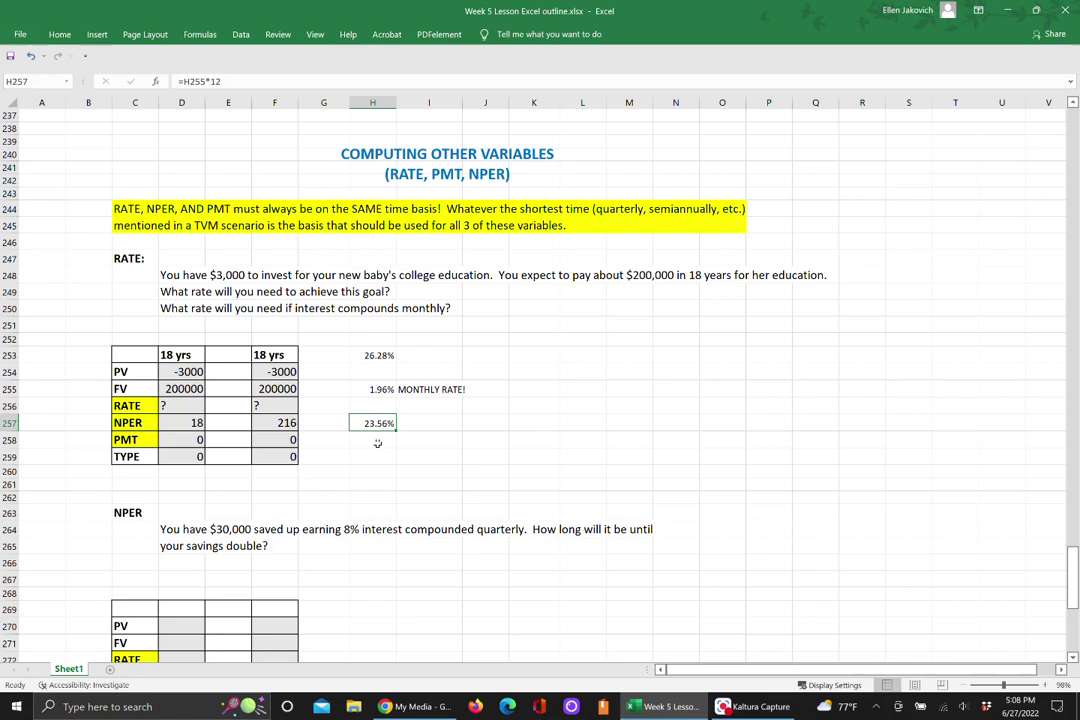
drag(1073, 586, 1073, 619)
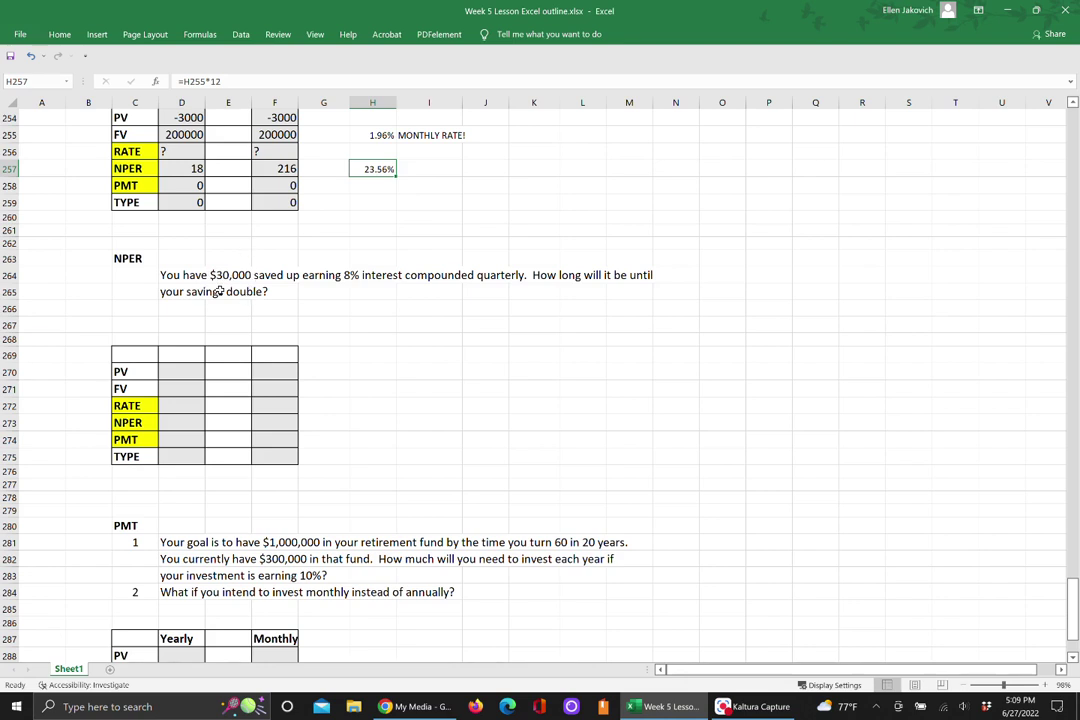
Step: Enter PV -30000 and FV 60000 in D270:D271
click(178, 372)
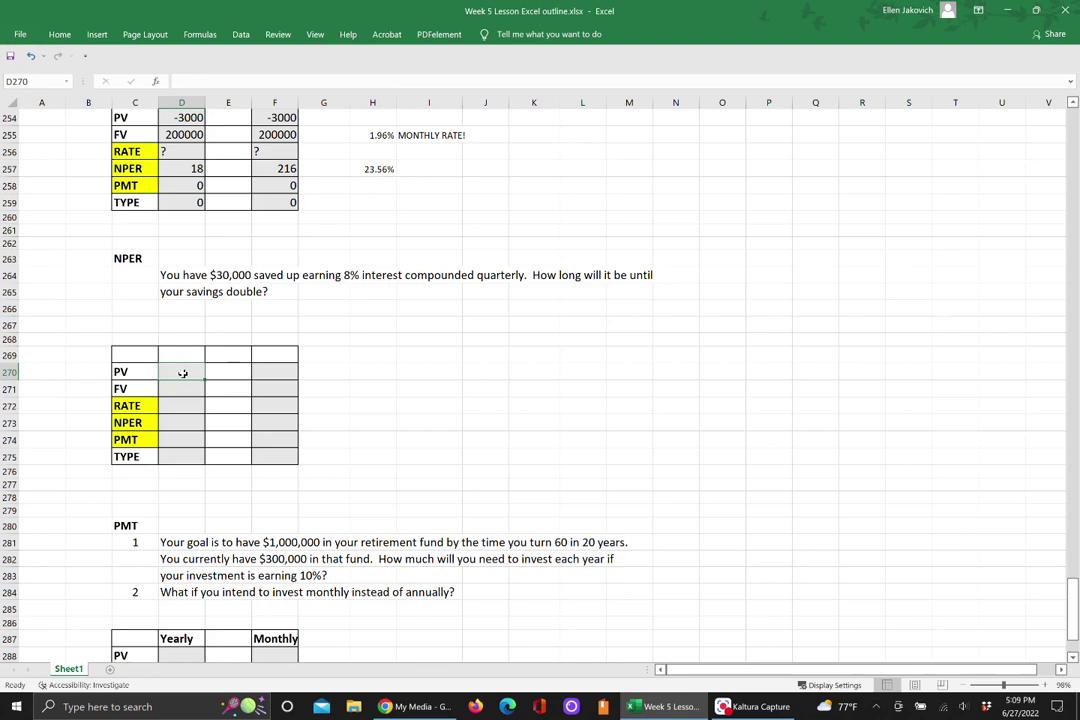
text(-30)
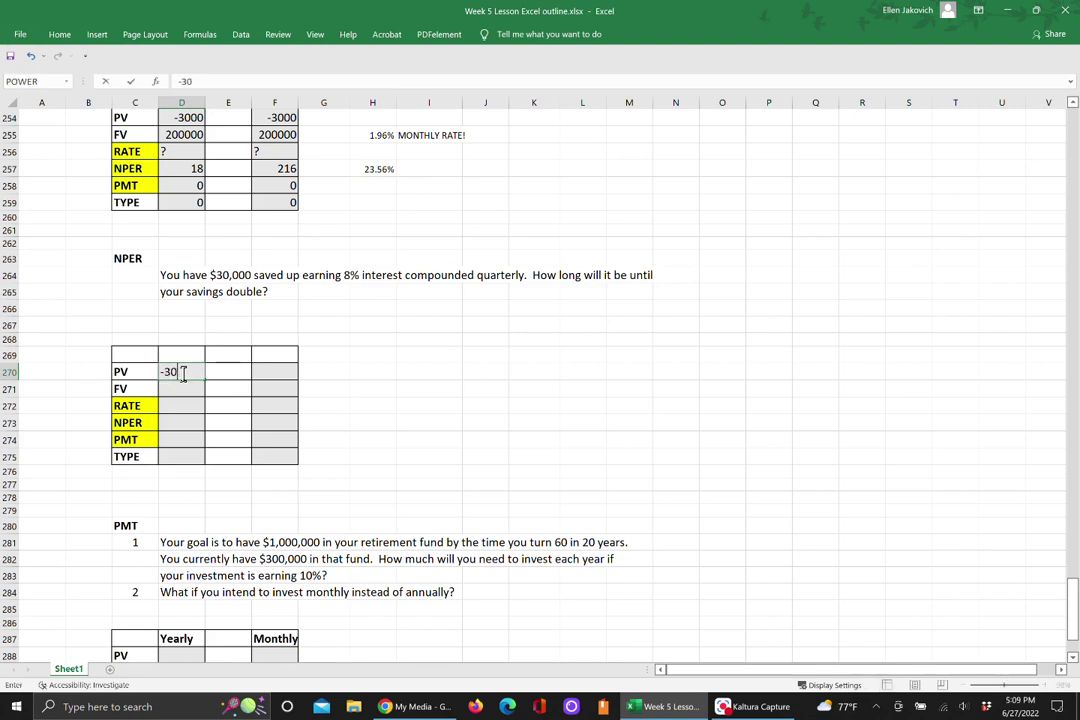
text(000)
click(172, 390)
text(60000)
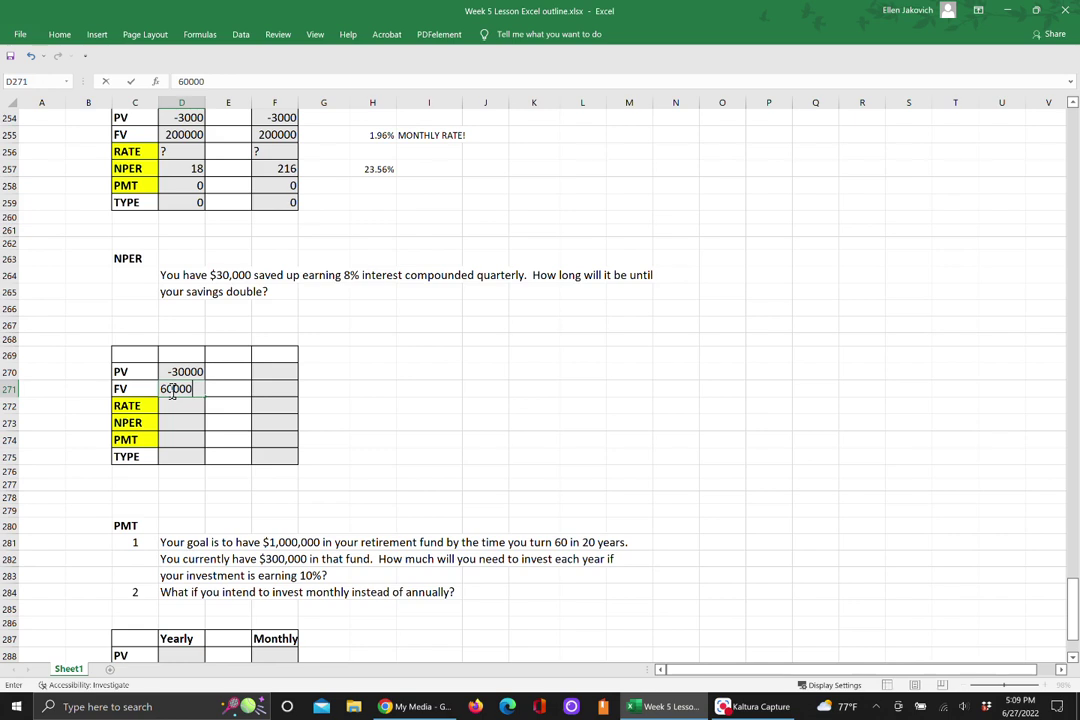
click(169, 408)
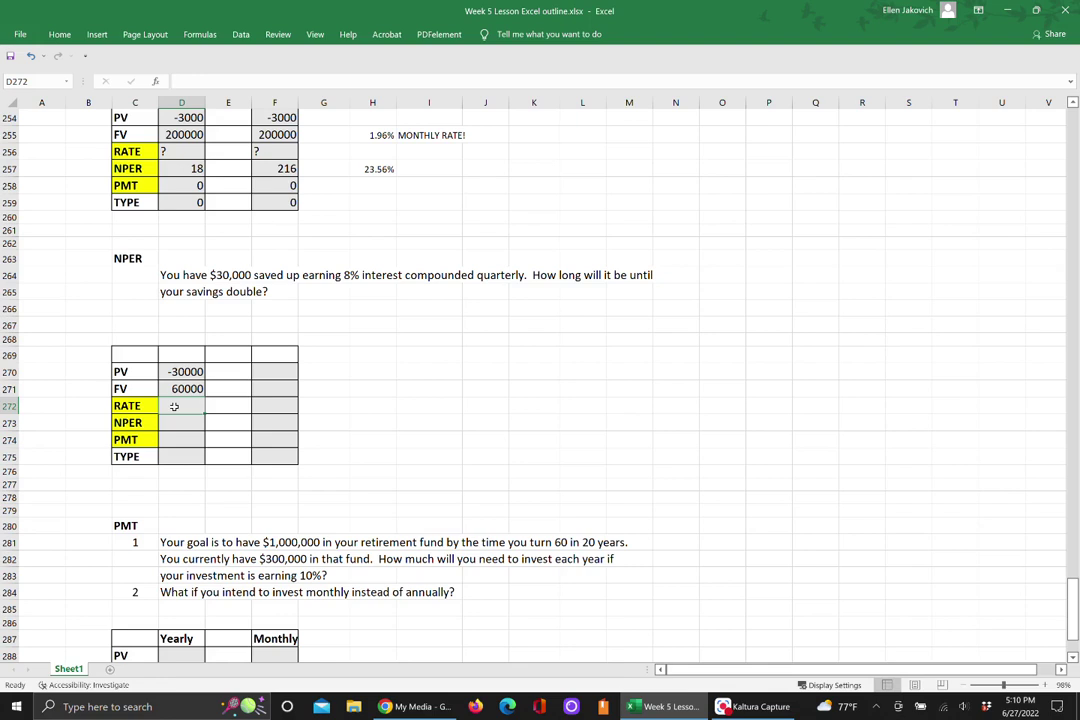
Step: Enter rate =8%/4 (0.02), NPER ?, PMT 0 and TYPE 0 in D272:D275
text(2%)
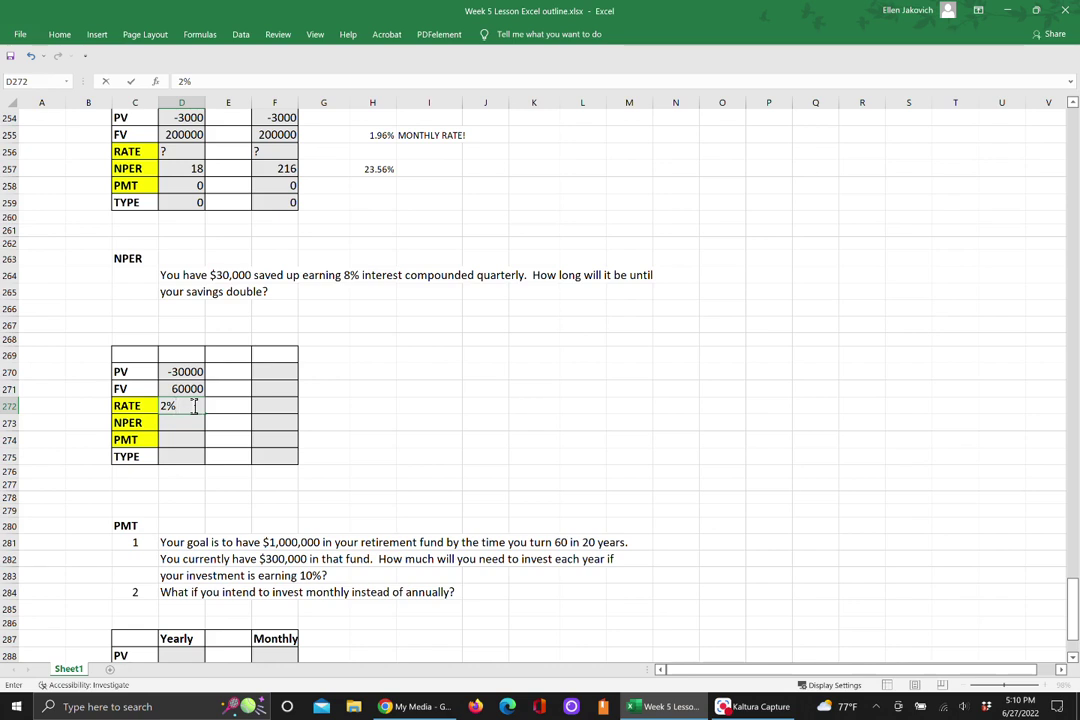
key(BackSpace)
key(BackSpace)
text(=8%/4)
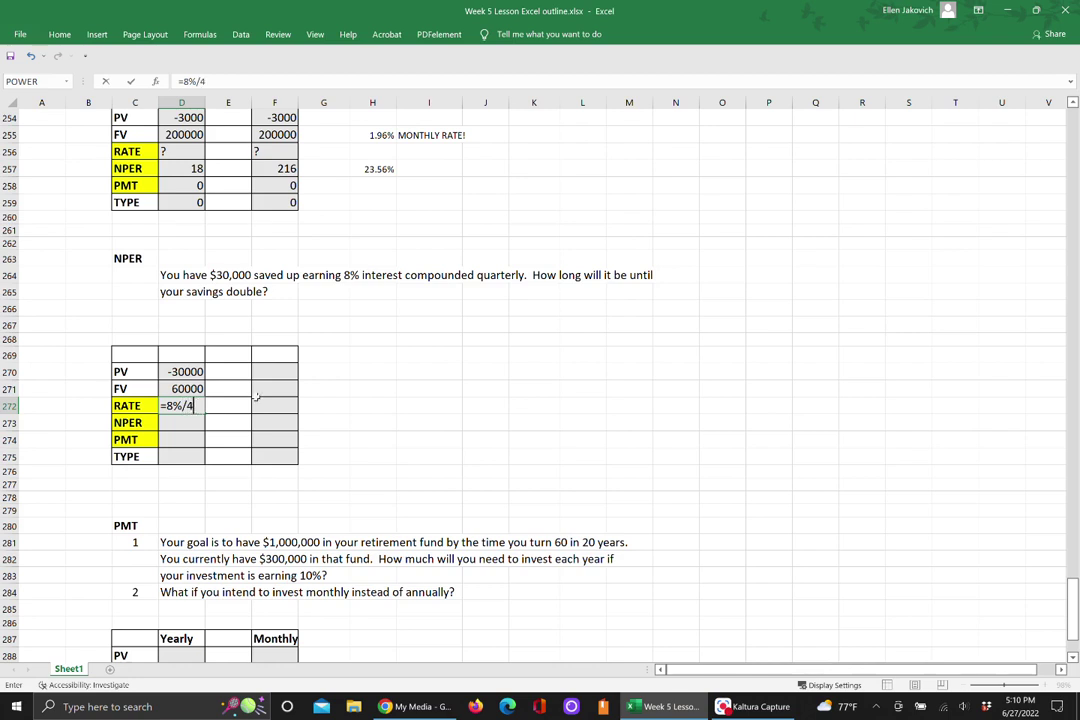
key(Return)
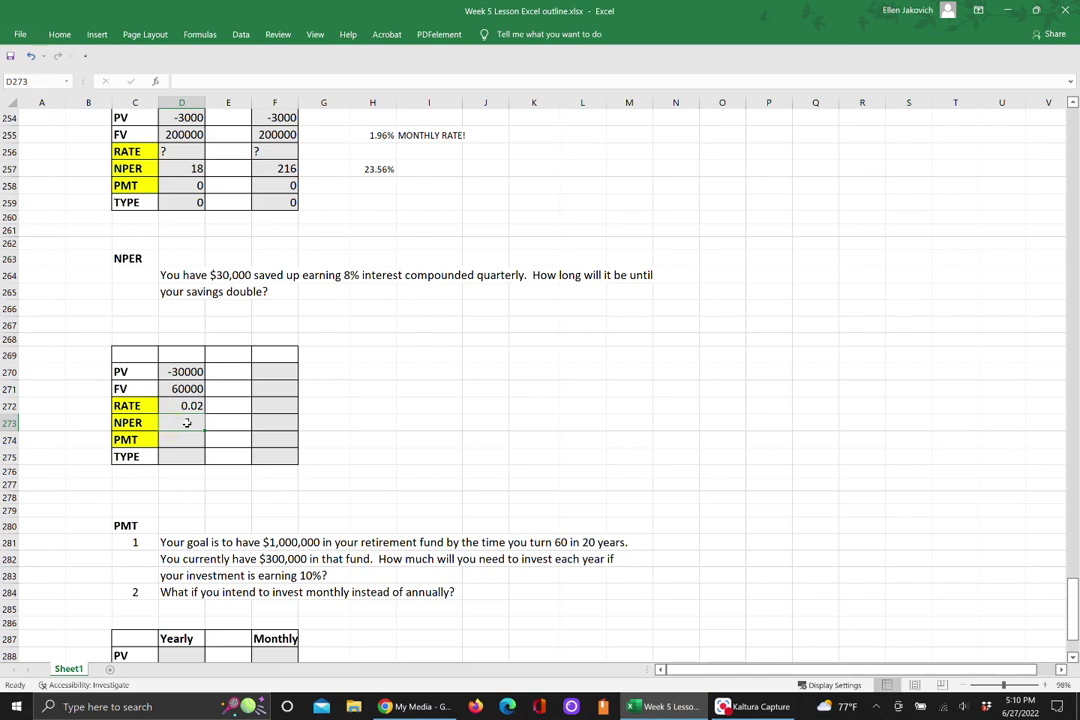
text(?)
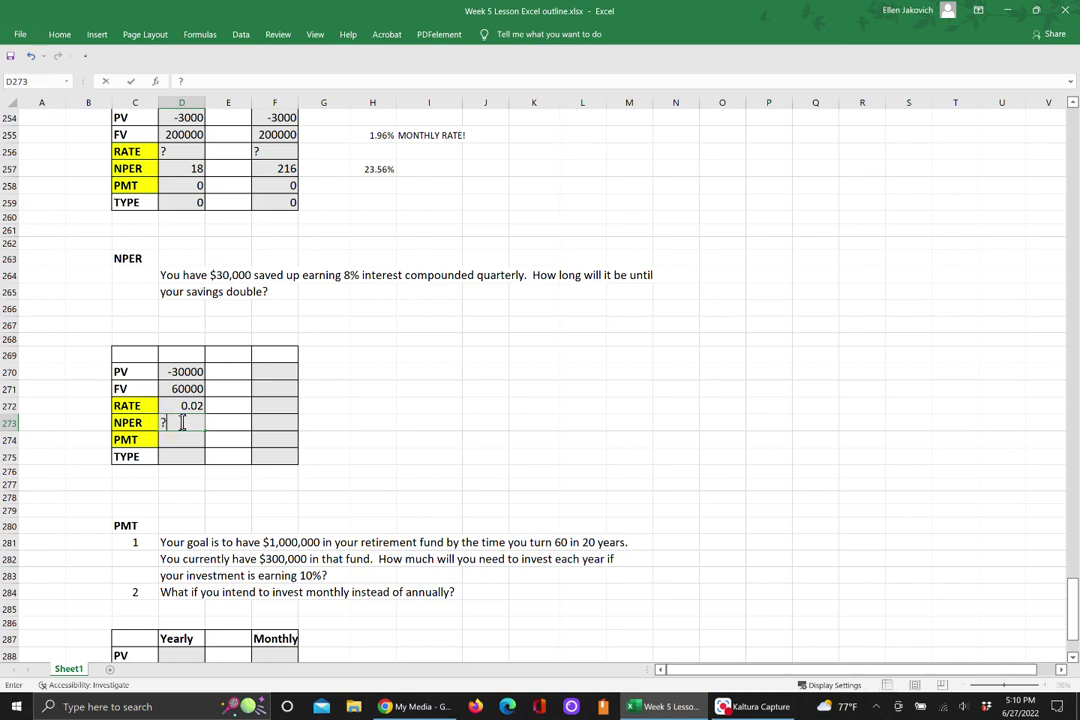
key(Return)
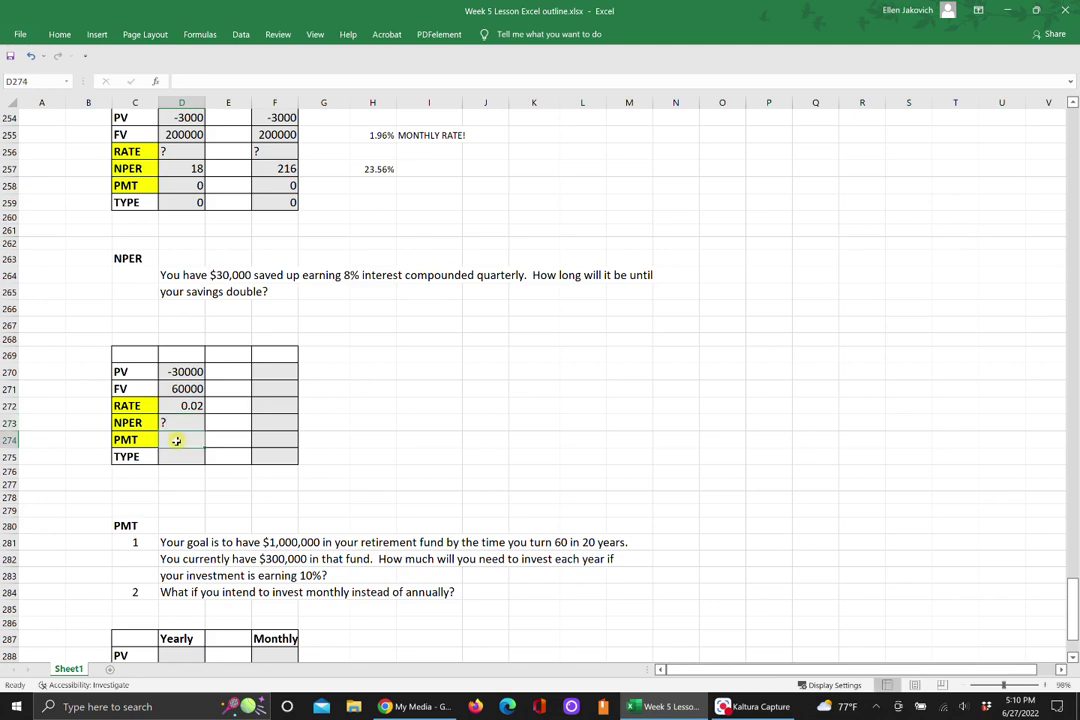
text(0)
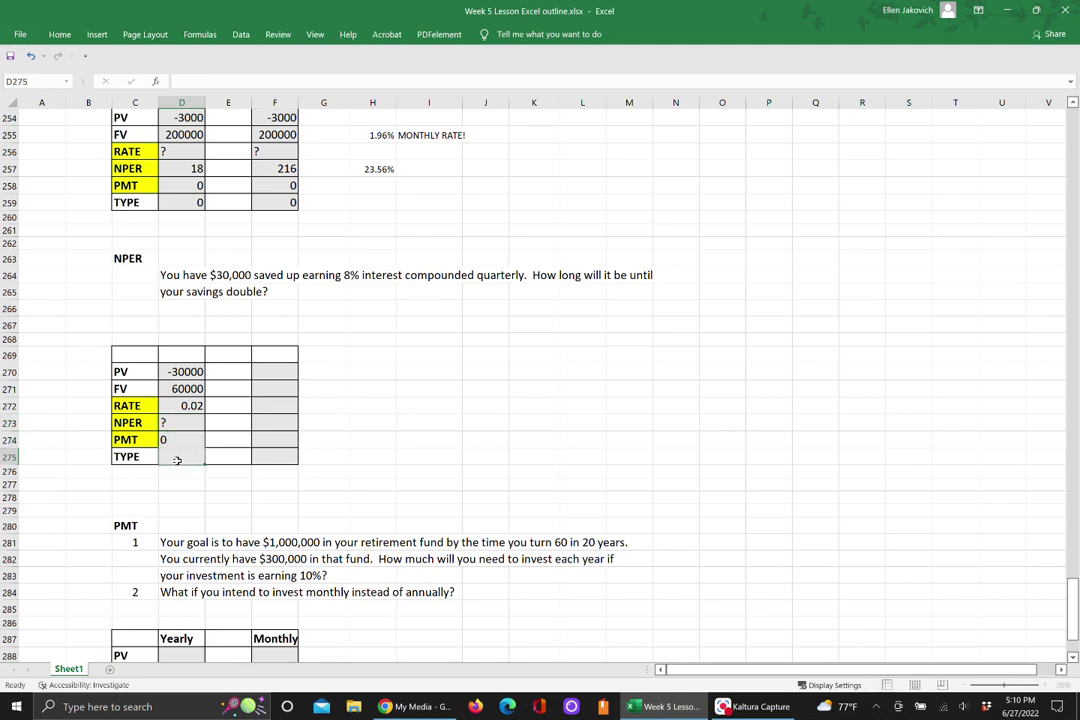
key(Return)
text(0)
click(410, 420)
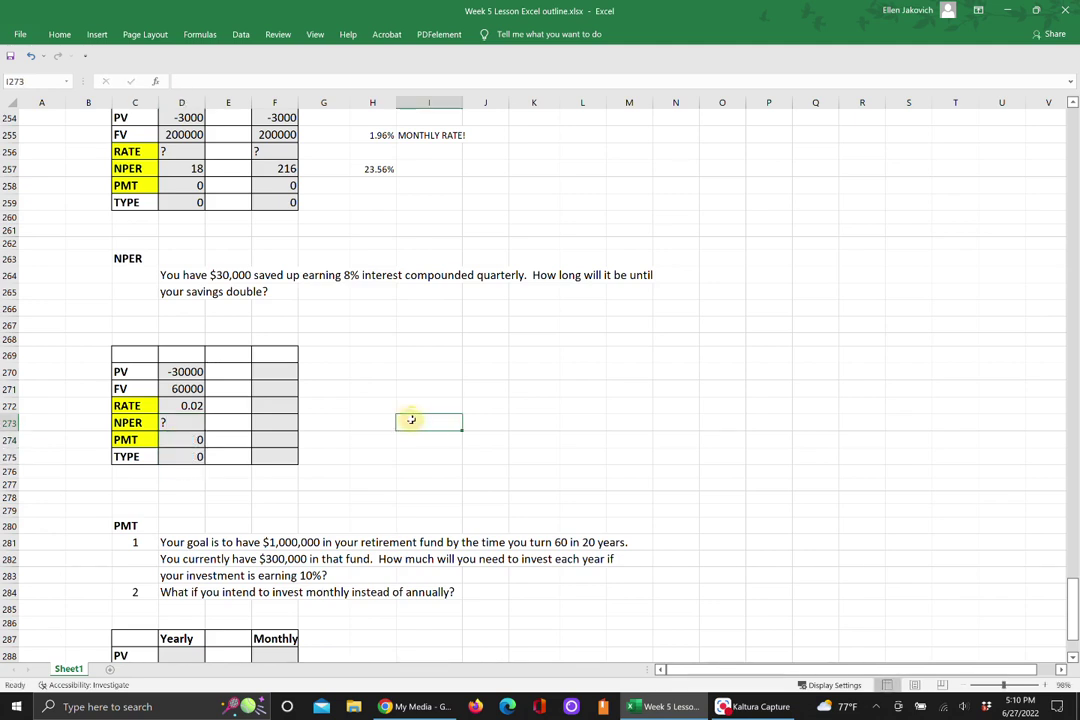
Step: Start an NPER formula in H270 with D272 as the rate argument
click(358, 372)
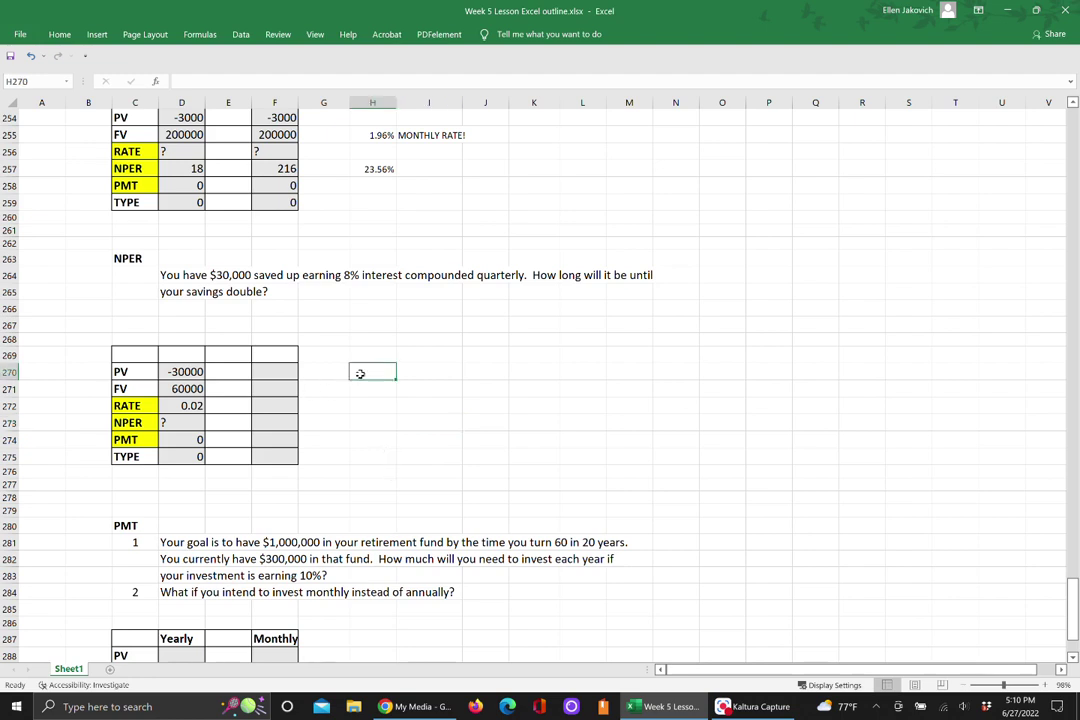
text(=)
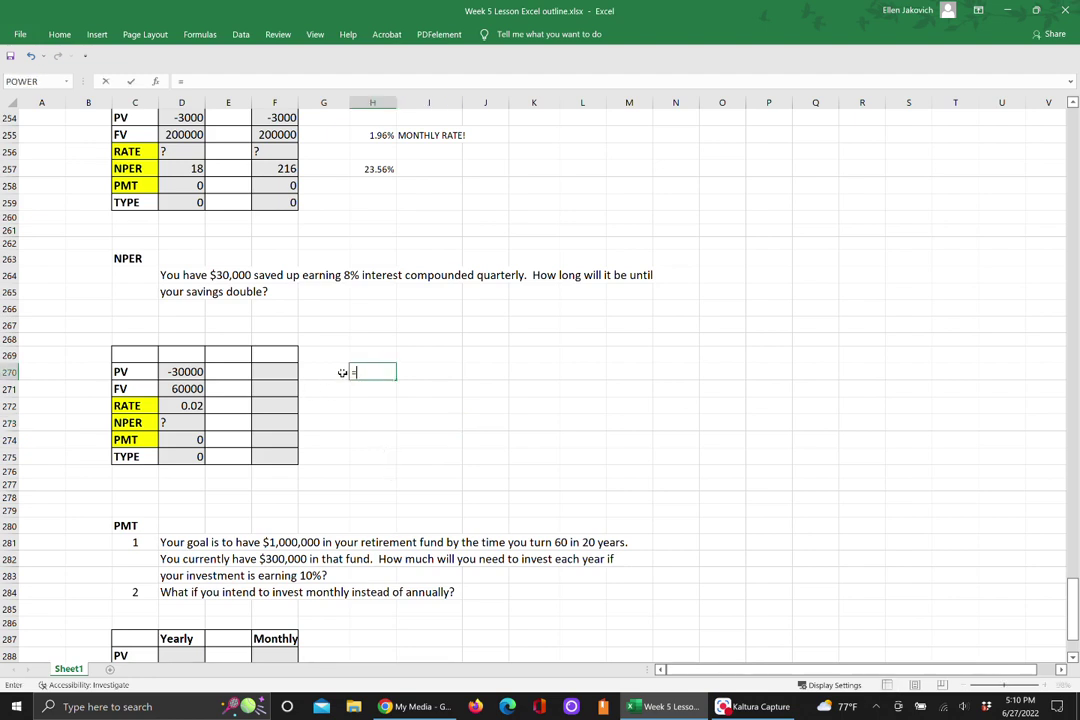
text(PMT)
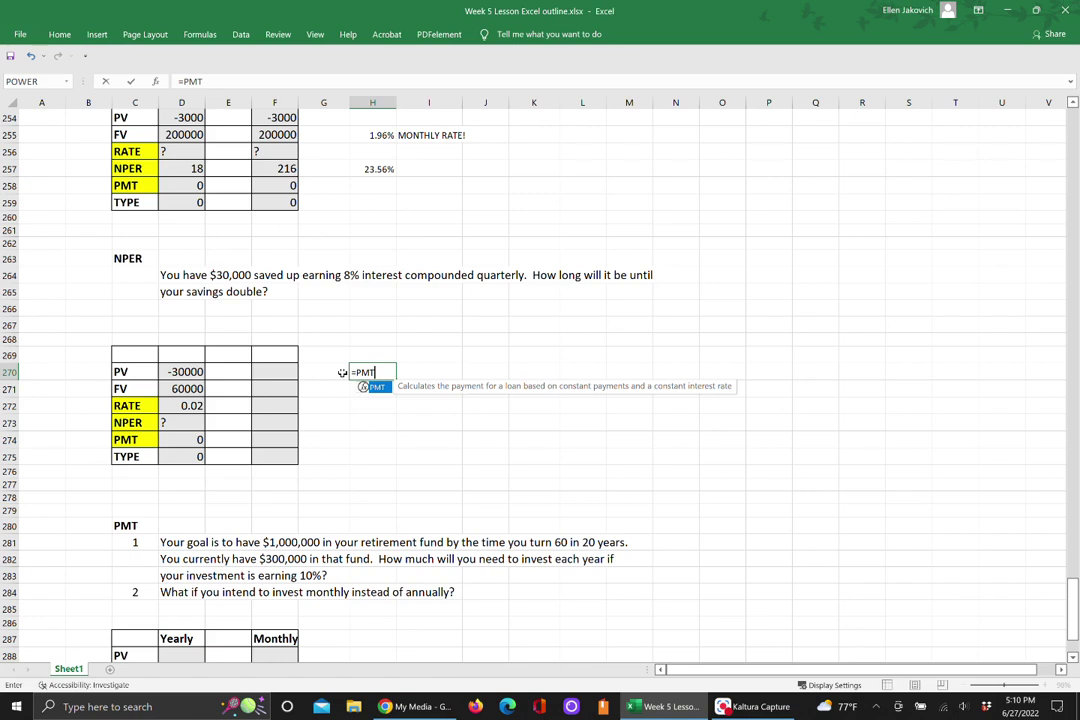
text(()
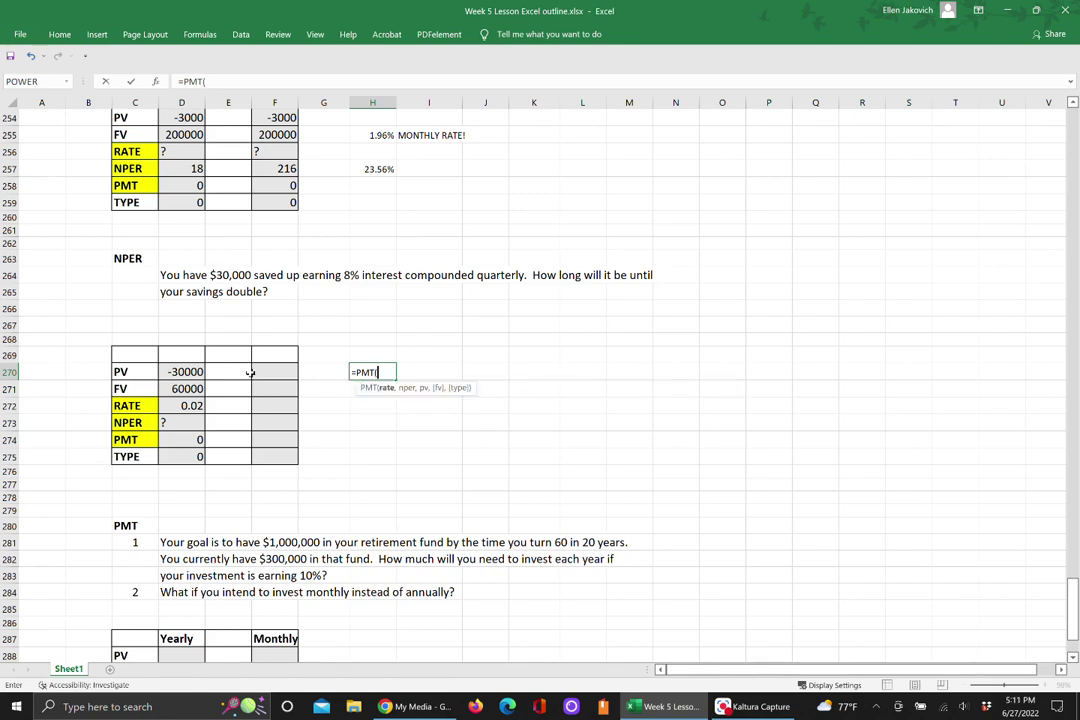
click(183, 404)
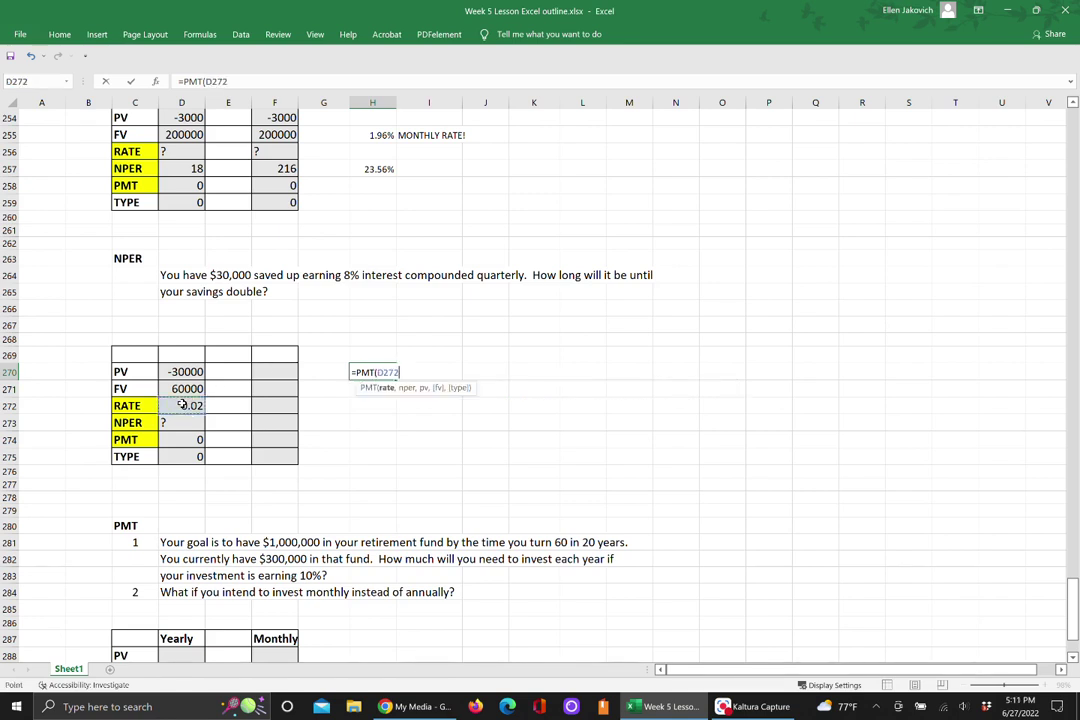
text(,)
key(BackSpace)
key(BackSpace)
key(BackSpace)
key(BackSpace)
key(BackSpace)
key(BackSpace)
key(BackSpace)
key(BackSpace)
key(BackSpace)
text(NP)
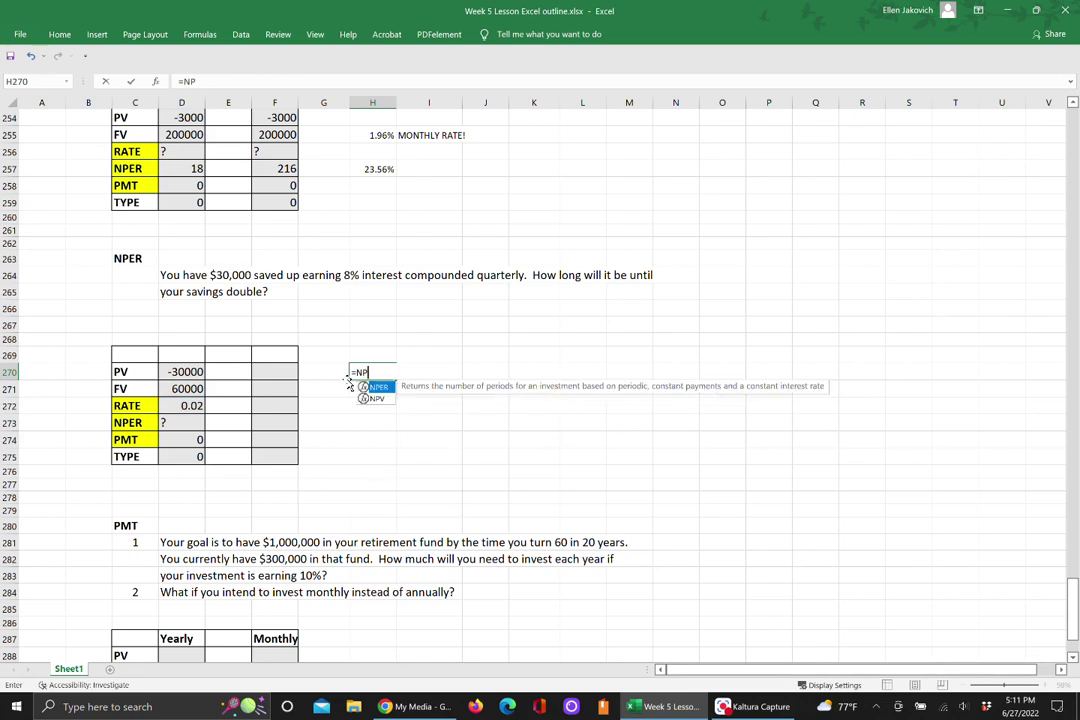
text(ER()
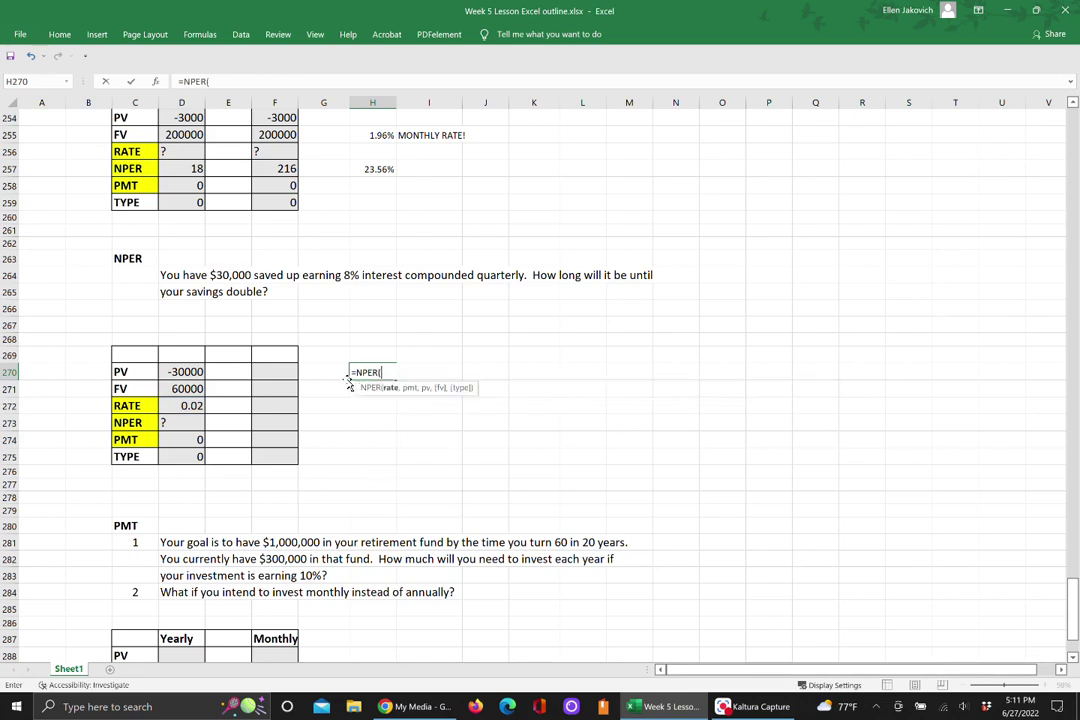
click(187, 405)
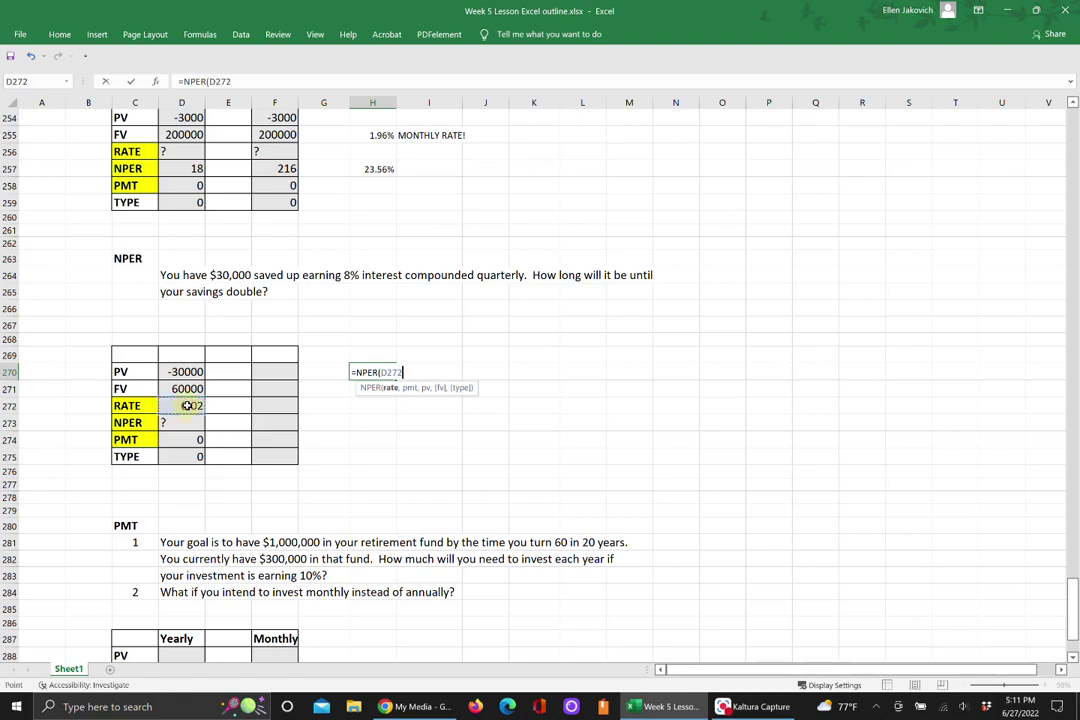
text(,)
Step: Add D274, D270, D271 and D275 as arguments and enter it, giving 35.00279 quarters
click(184, 442)
text(,)
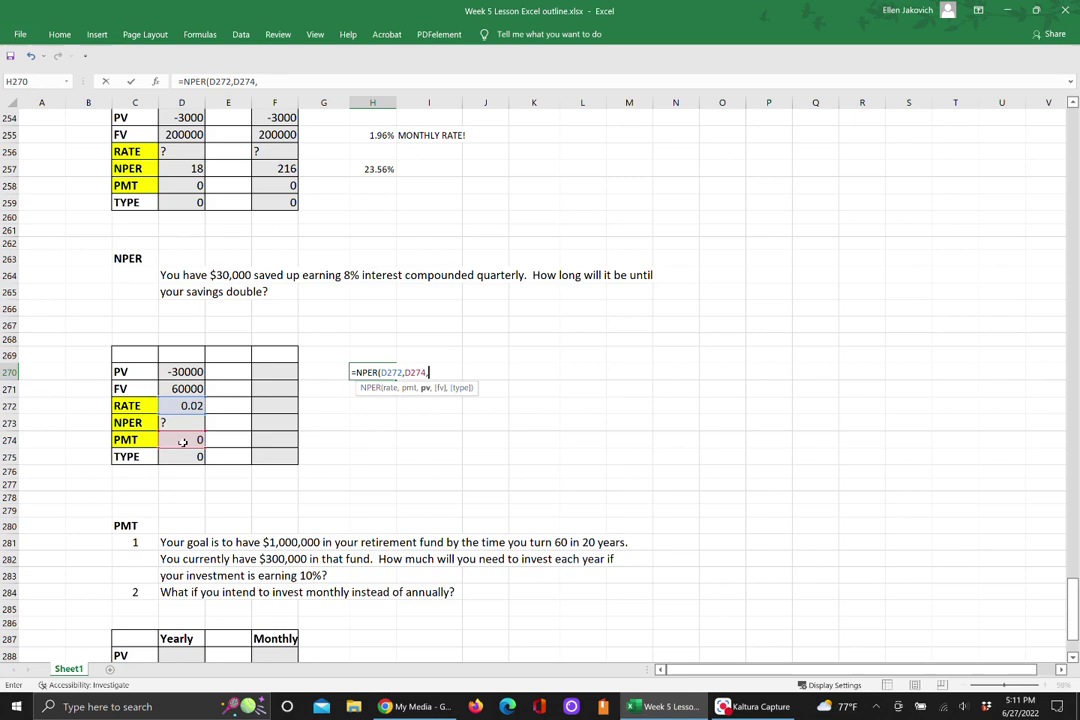
click(181, 371)
text(,)
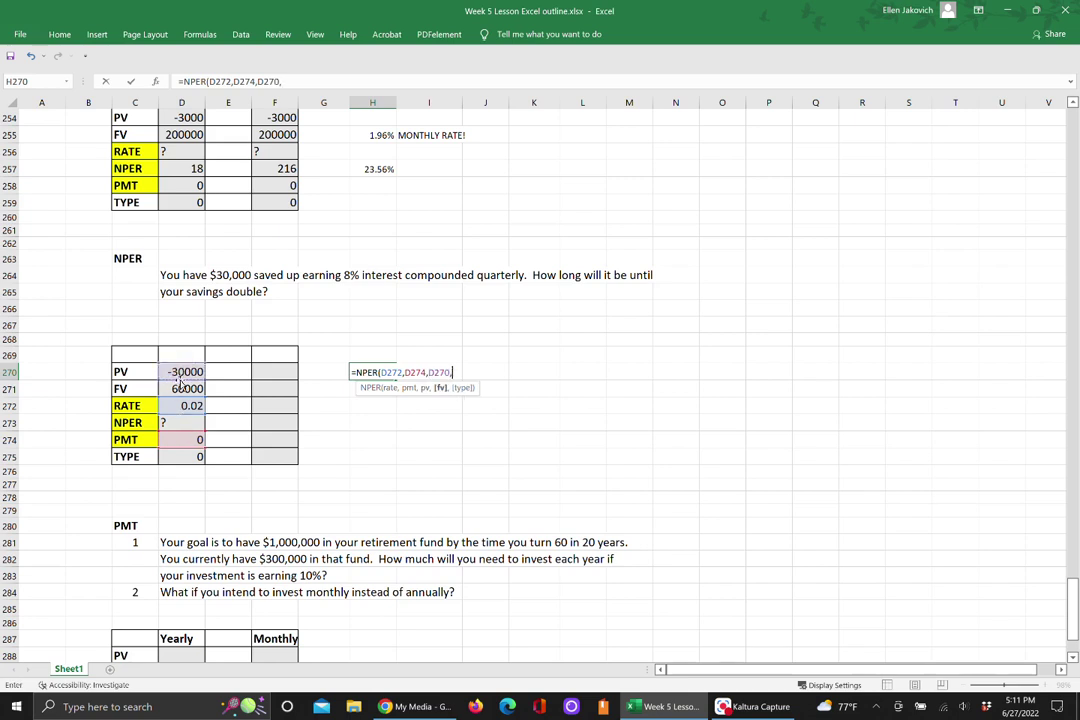
click(177, 389)
text(,)
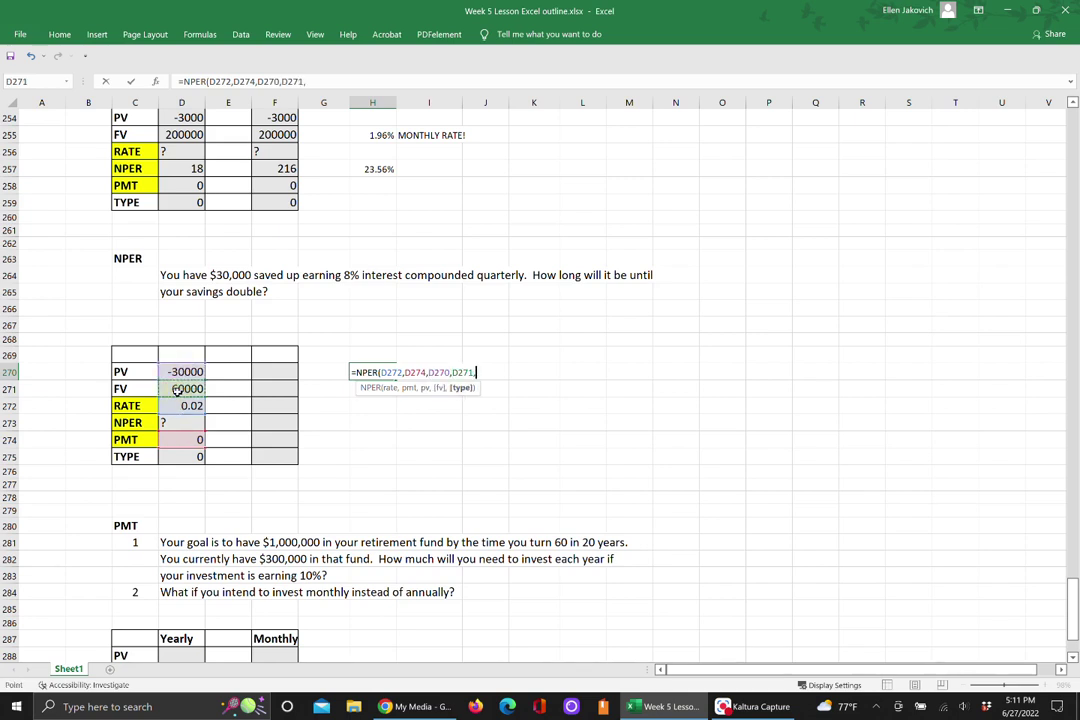
click(165, 457)
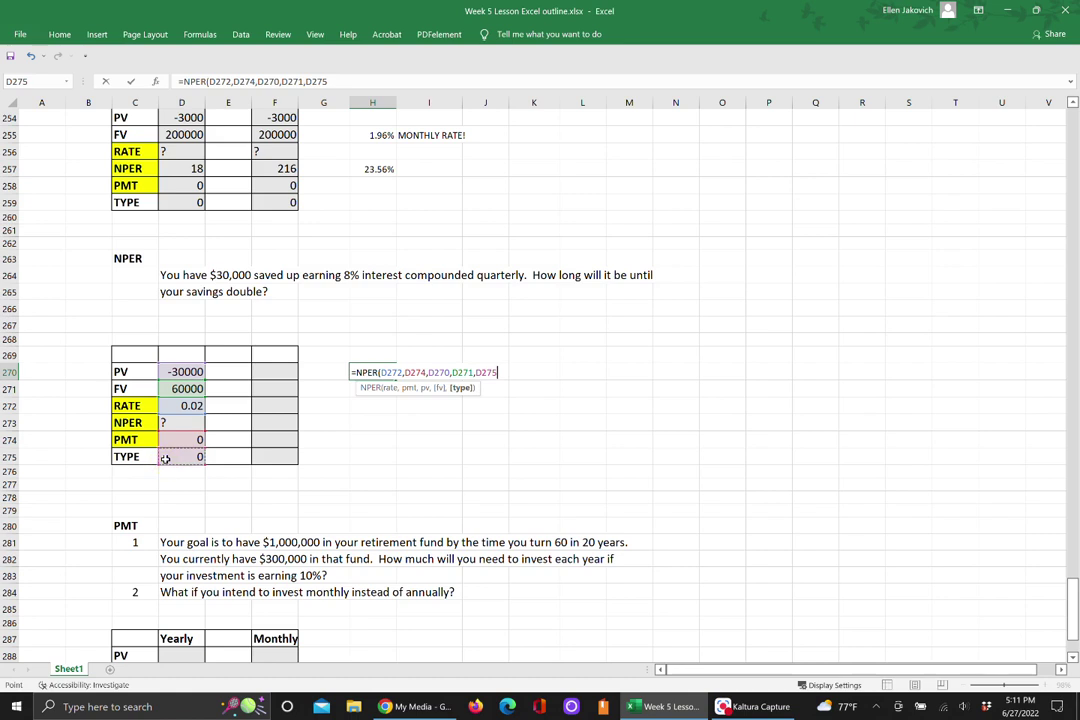
key(Return)
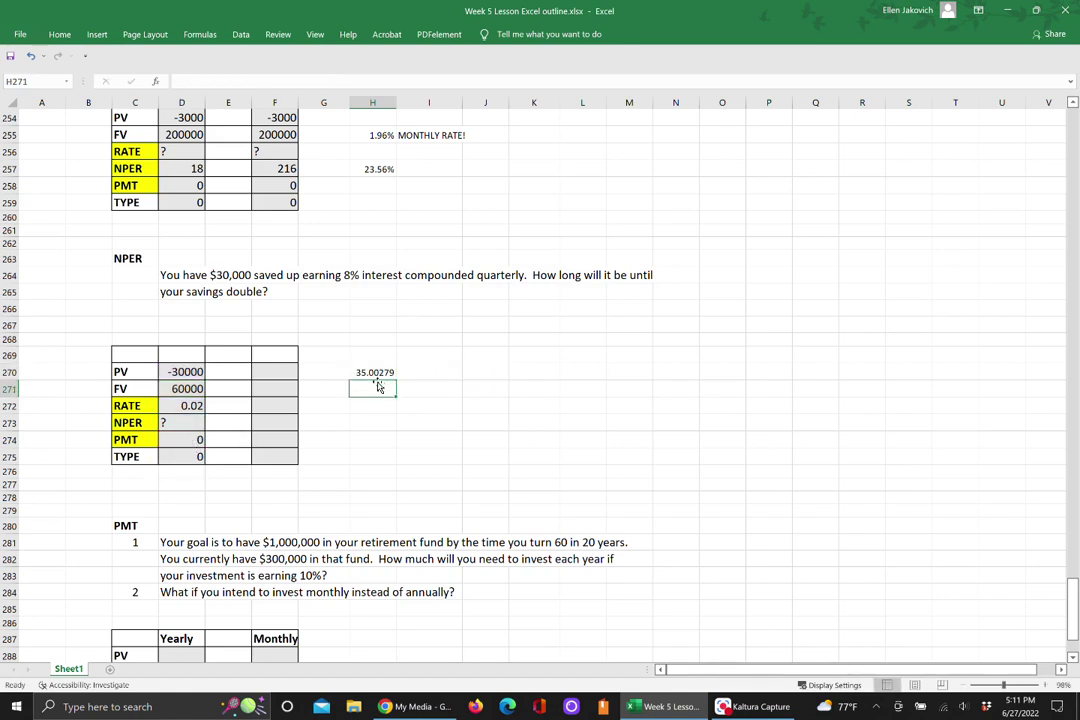
key(Up)
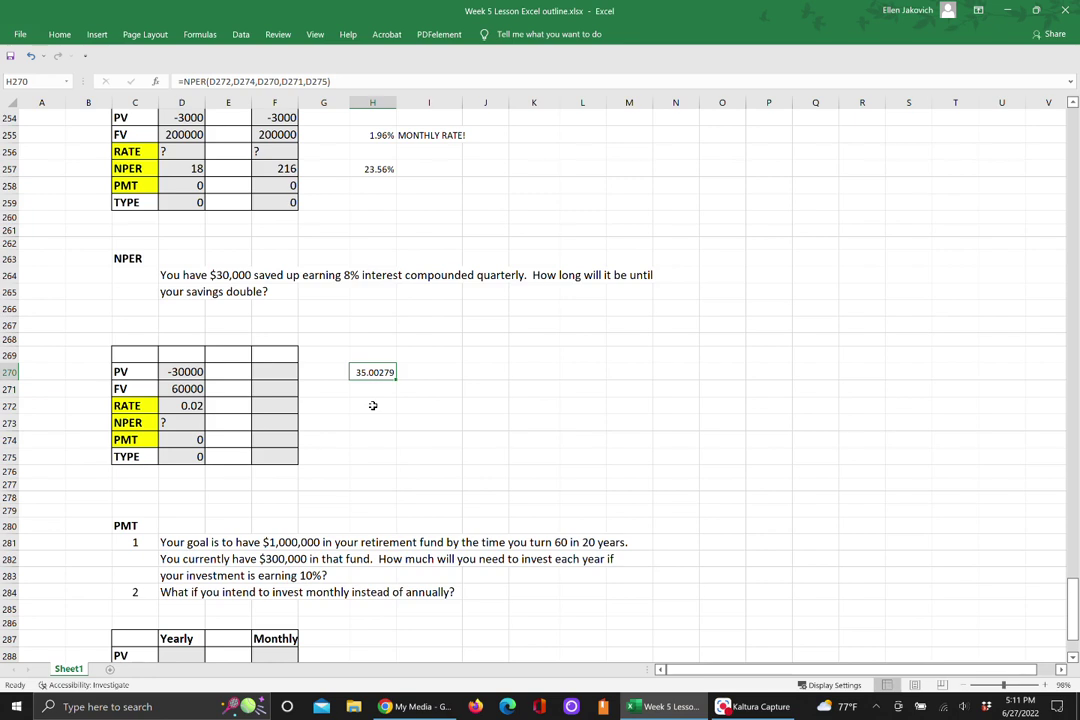
Step: Enter =H270/4 in H272 to convert the quarters result to 8.750697 years
click(372, 405)
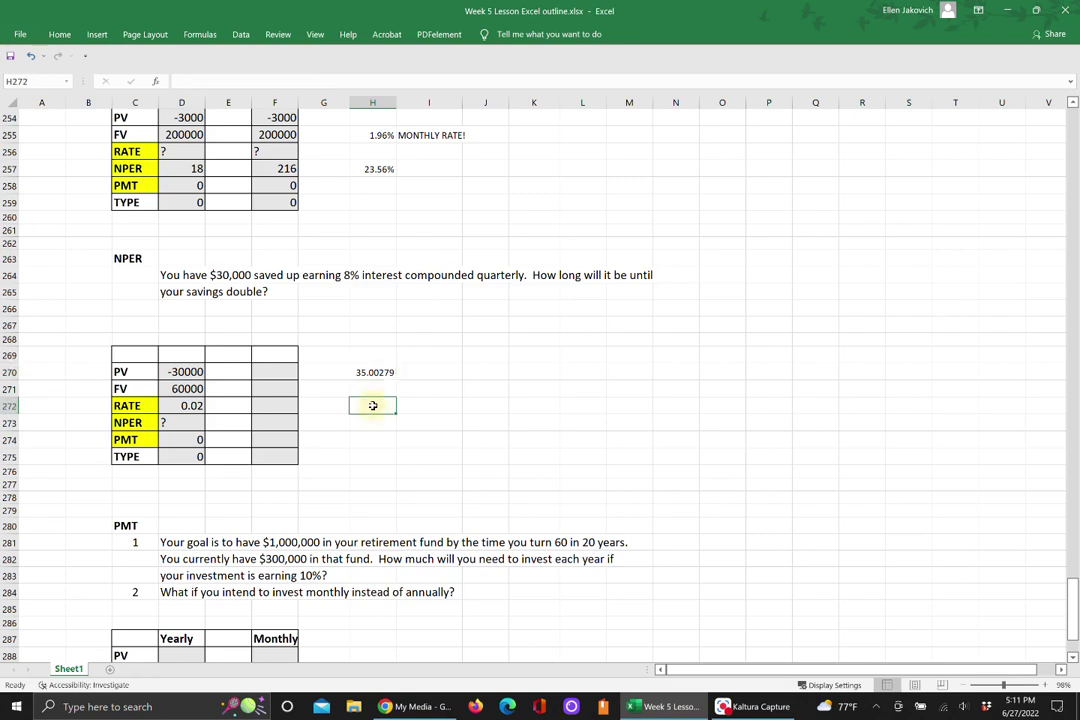
text(=)
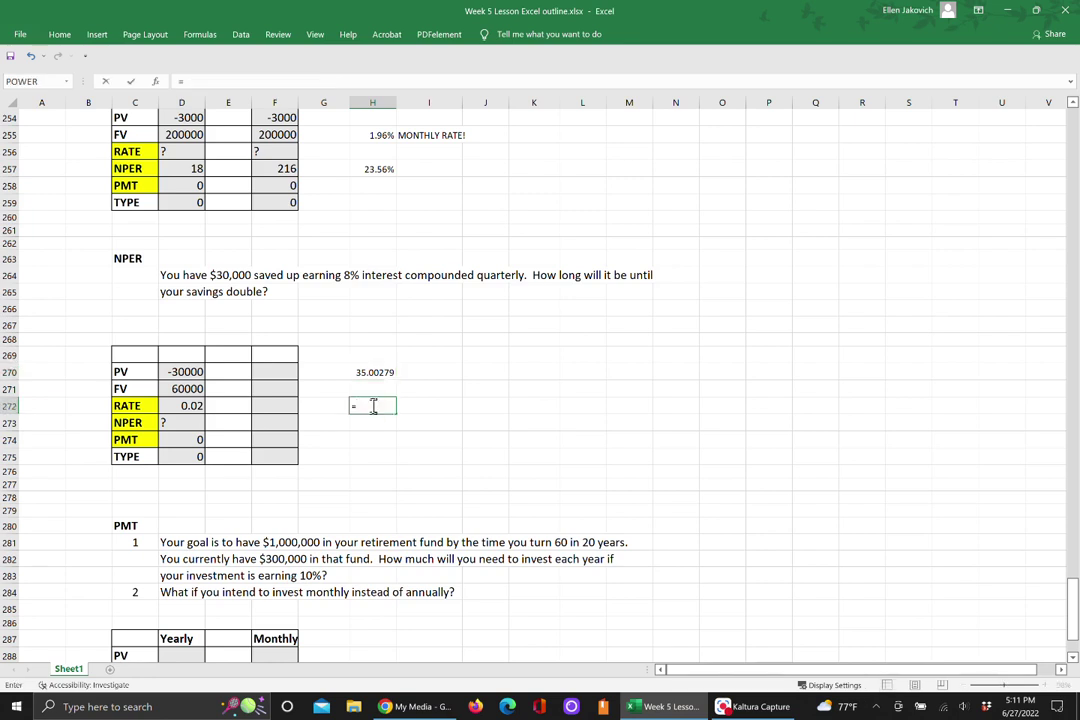
click(363, 372)
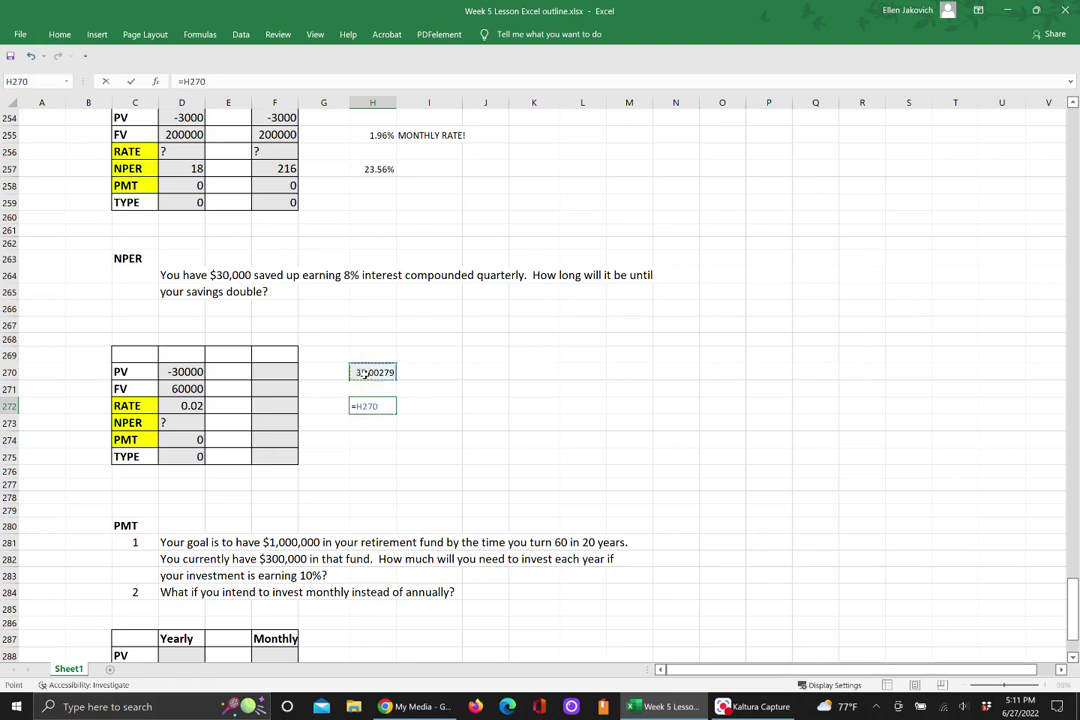
text(/4)
key(Return)
click(500, 410)
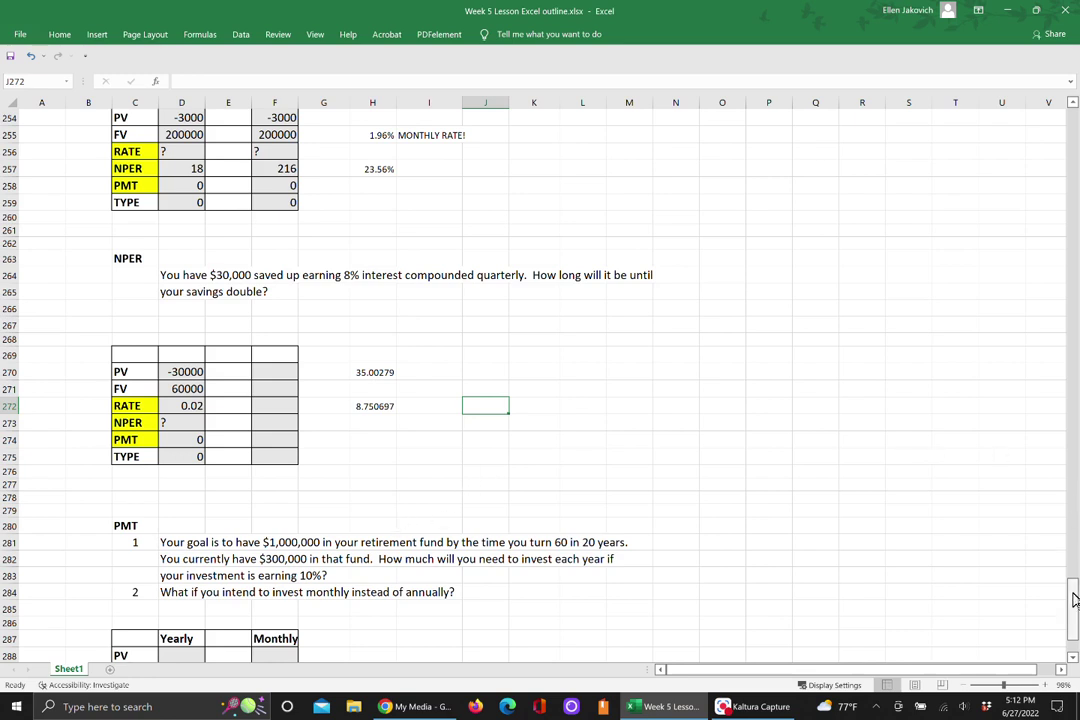
drag(1075, 598, 1075, 605)
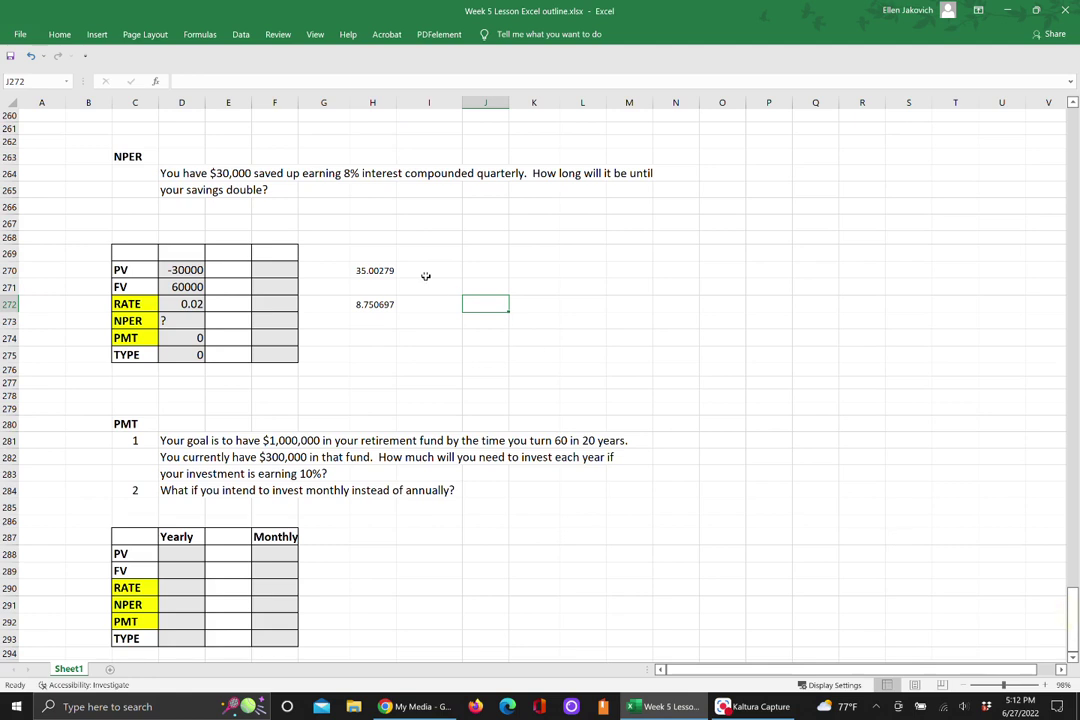
click(366, 271)
click(368, 306)
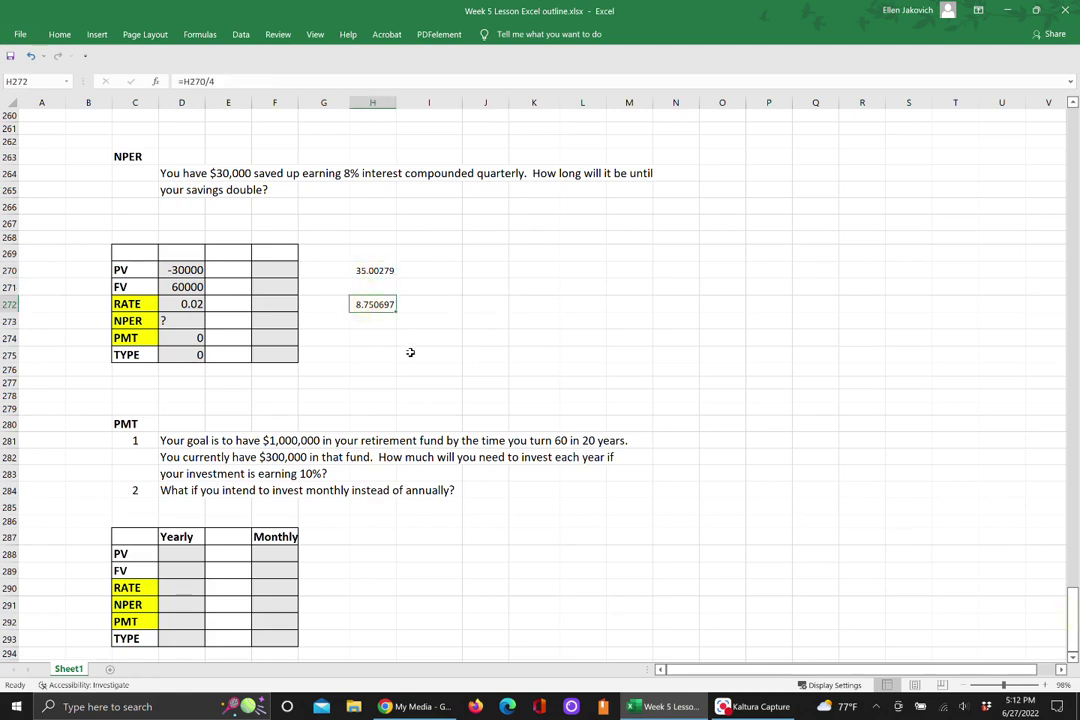
Step: Label I270 as 'quarters' and I272 as 'years'
click(418, 272)
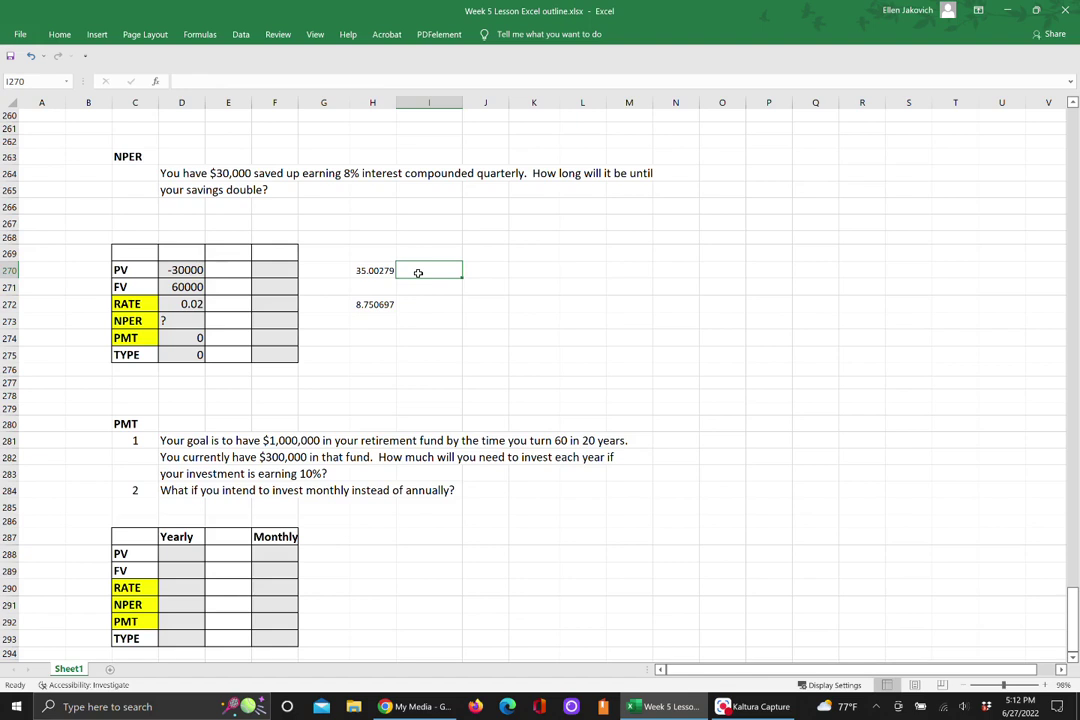
text(quarters)
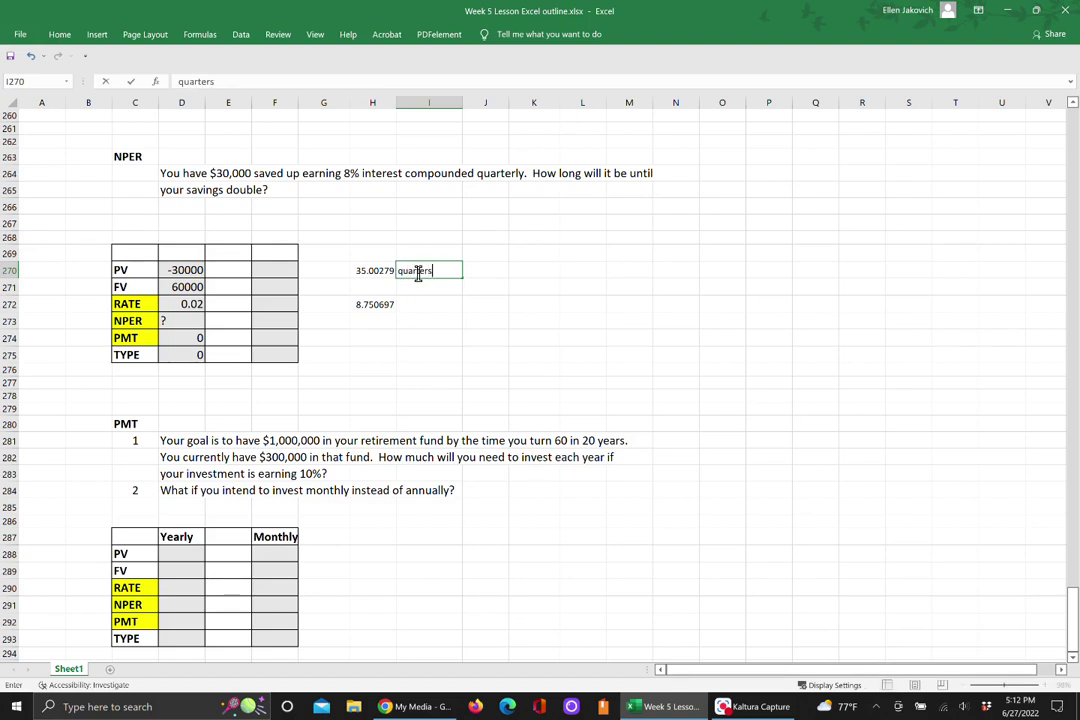
click(425, 305)
text(years)
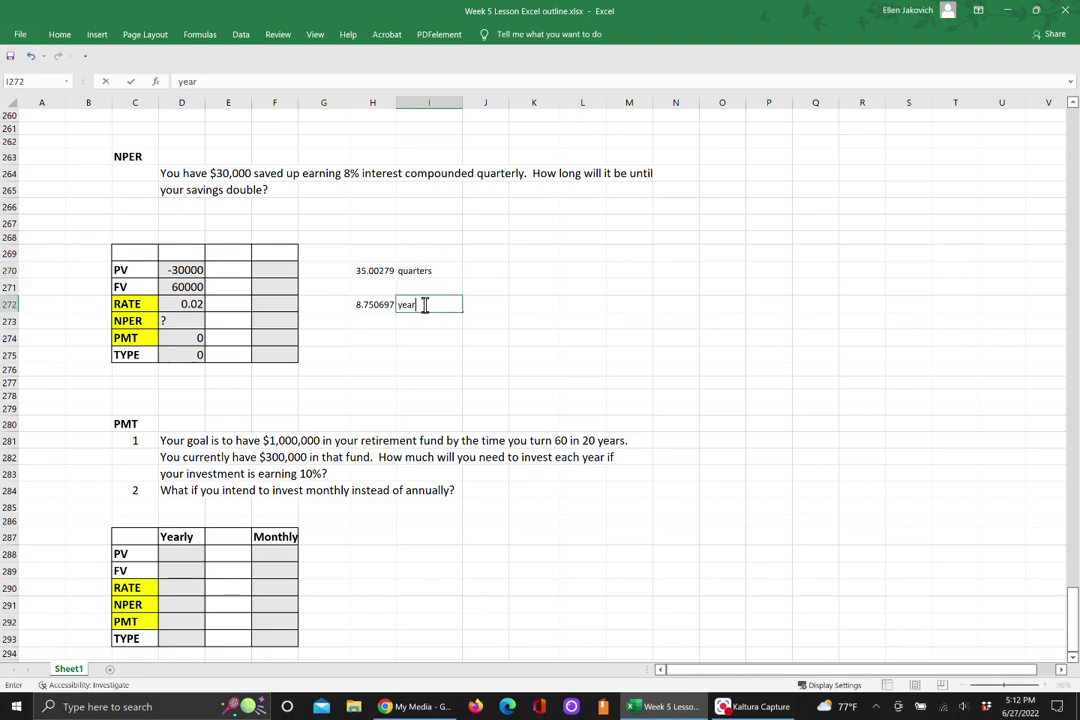
click(1072, 658)
Step: Finish the 'years' label and scroll down to the PMT table
scroll(1072, 658, down, 3)
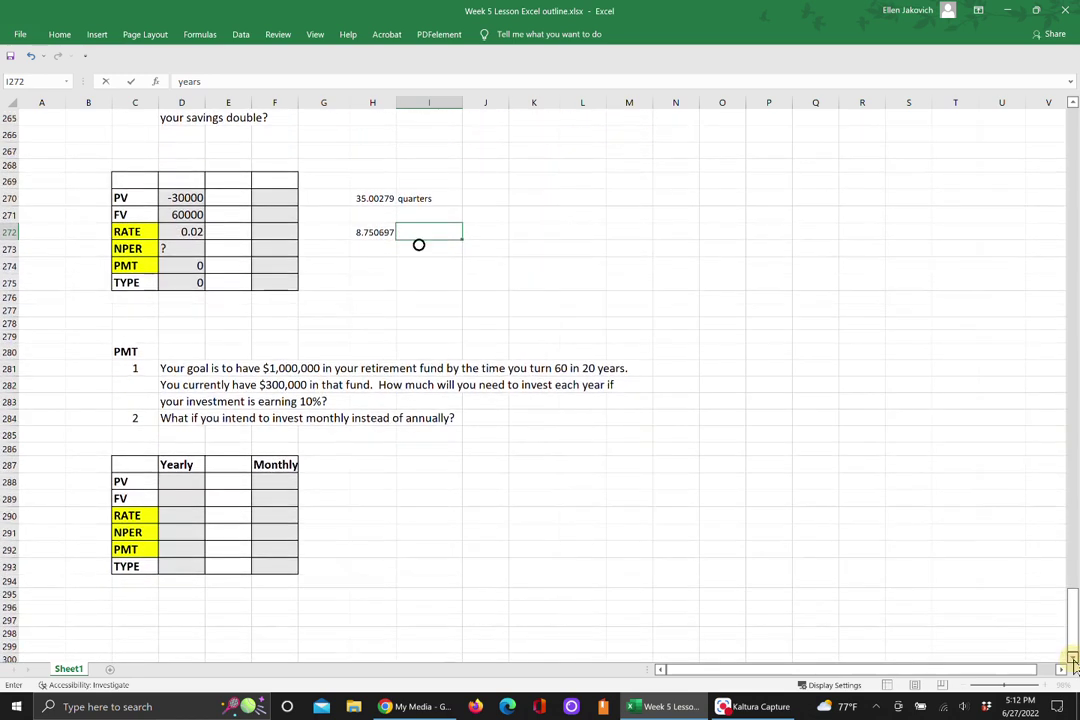
click(1072, 658)
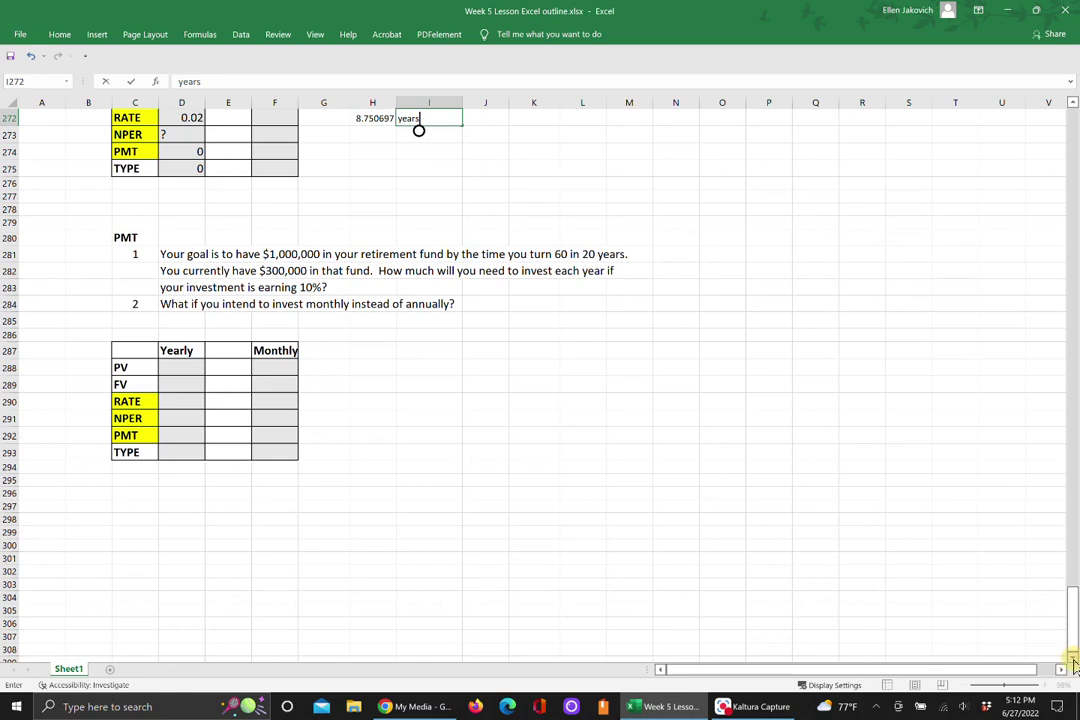
click(362, 367)
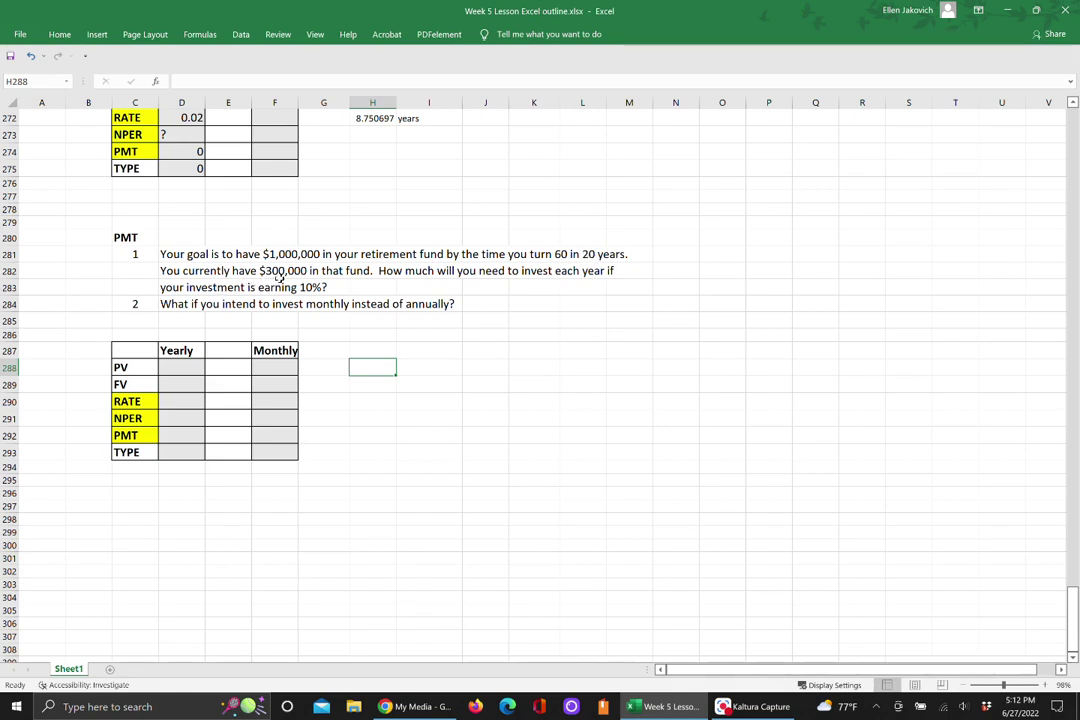
Step: Enter Yearly PV -300000, FV 1000000 and RATE 10% in D288:D290
click(169, 368)
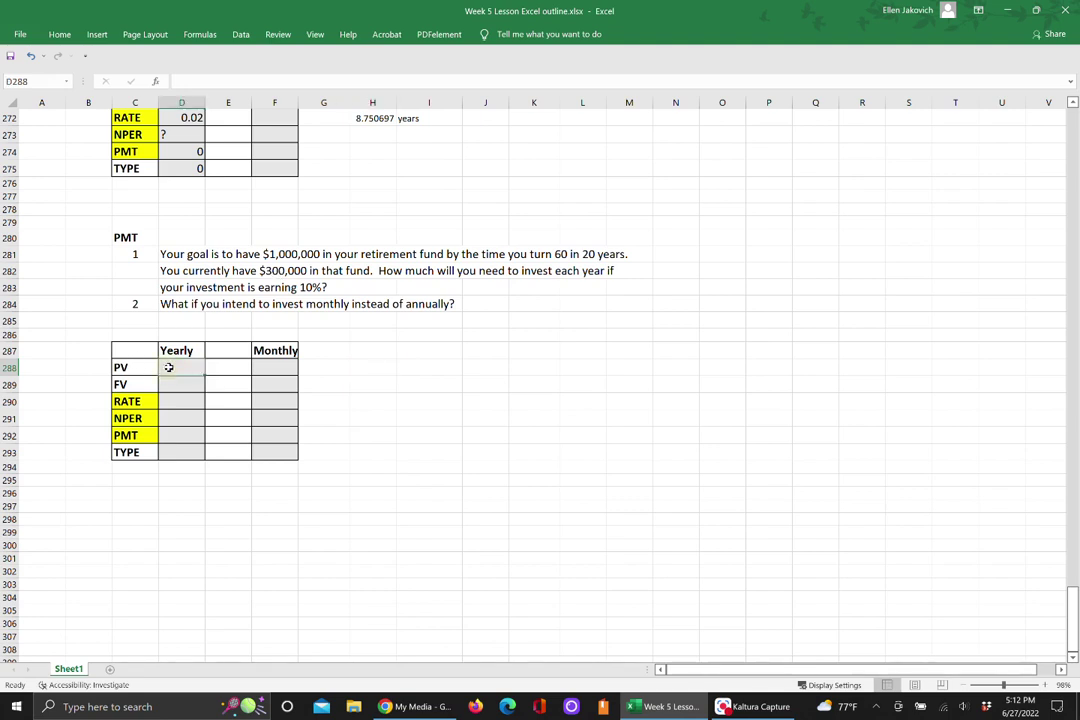
text(-300)
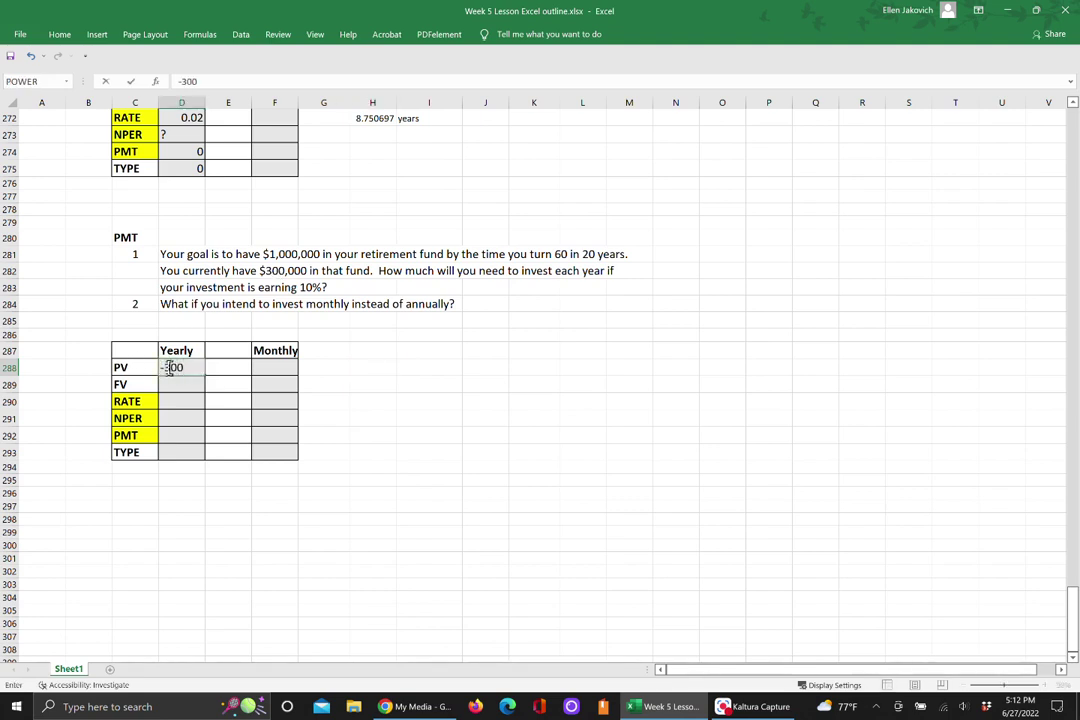
text(000)
click(170, 385)
text(1)
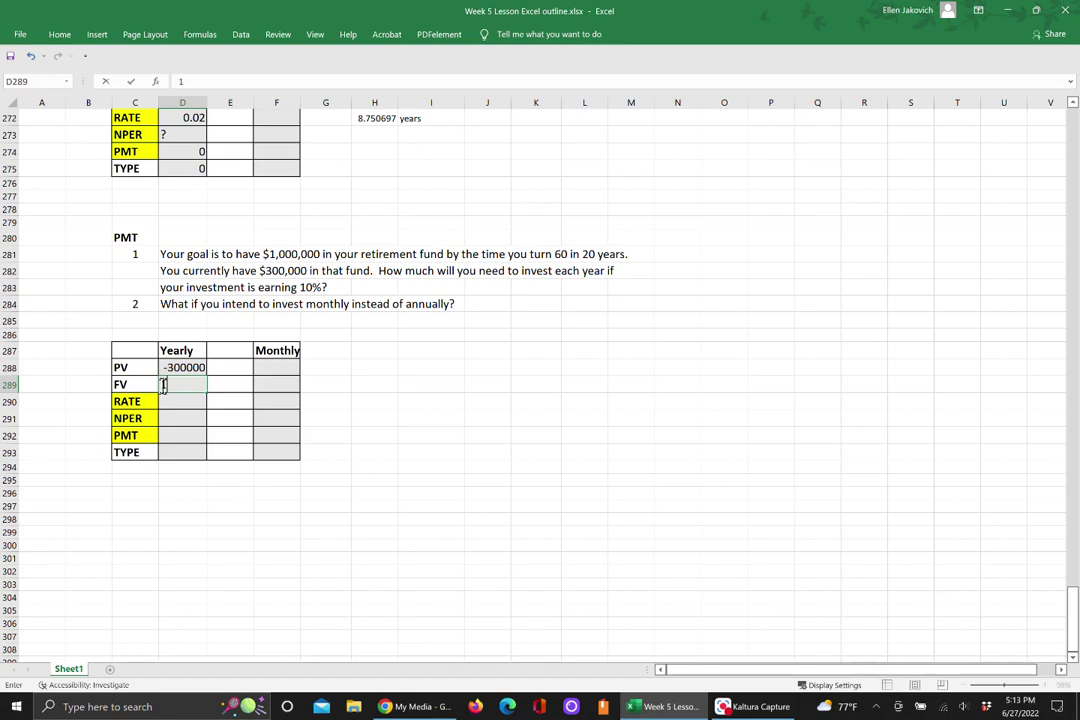
text(000000)
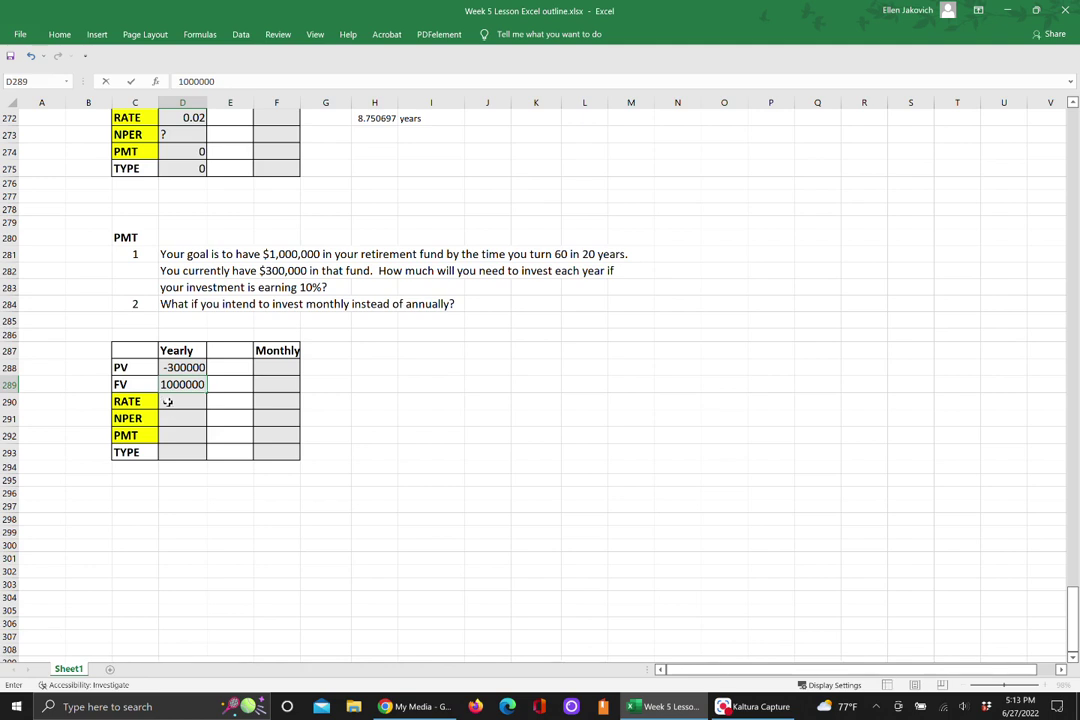
click(167, 401)
text(10%)
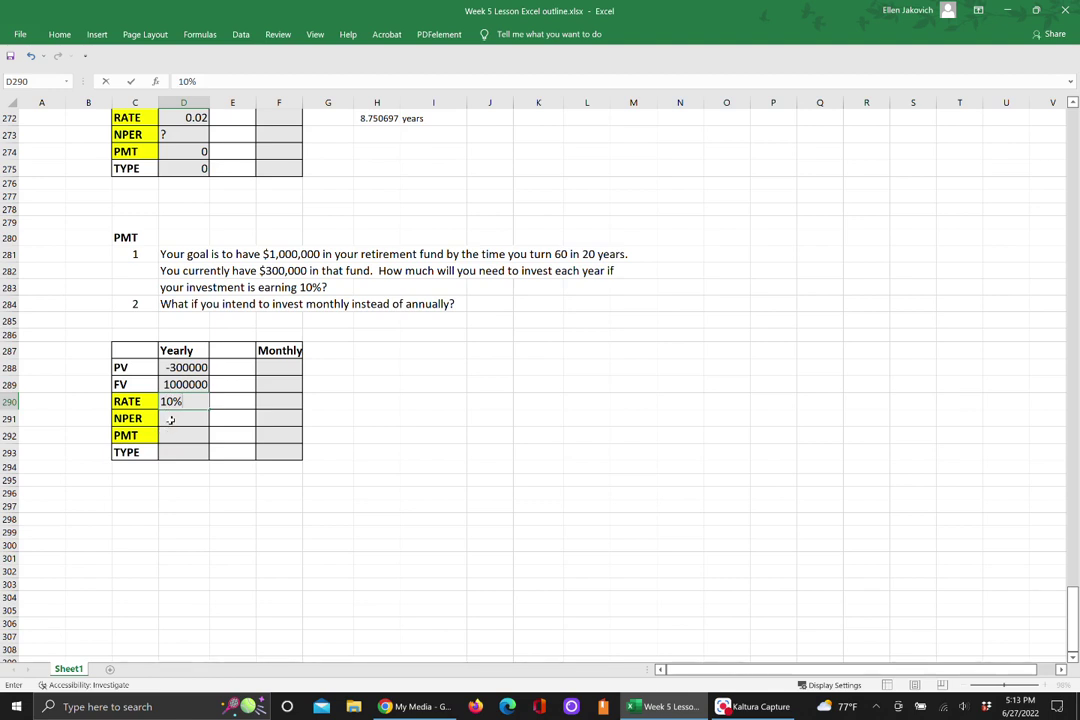
Step: Enter Yearly NPER 20, PMT ? and TYPE 0 in D291:D293
click(170, 420)
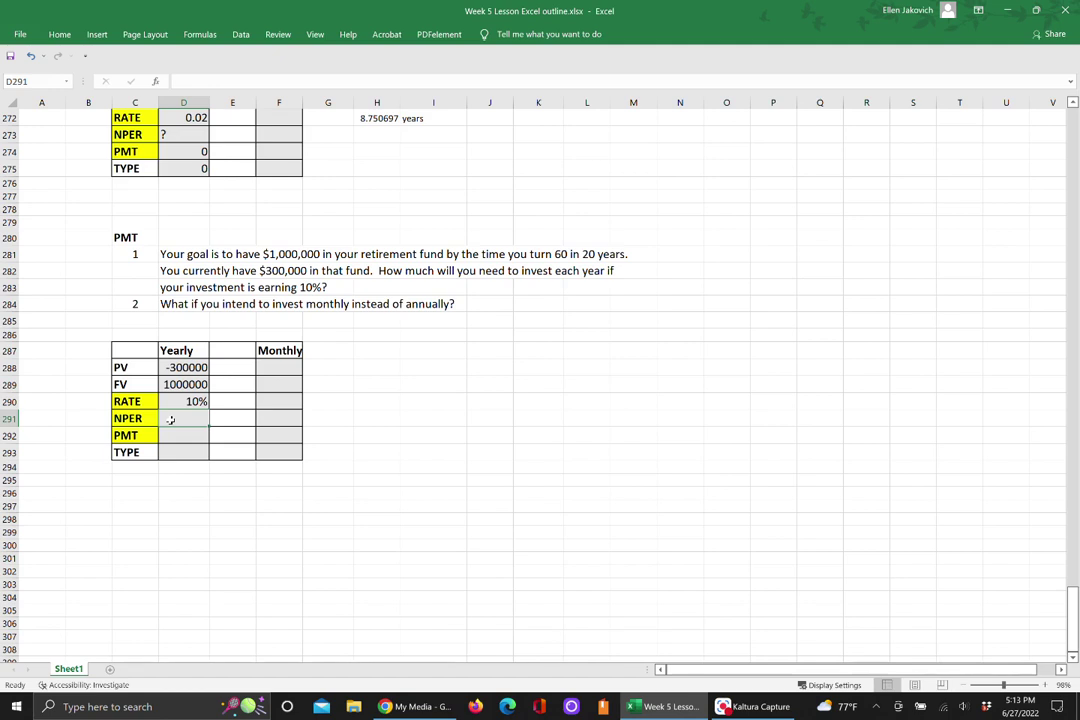
text(20)
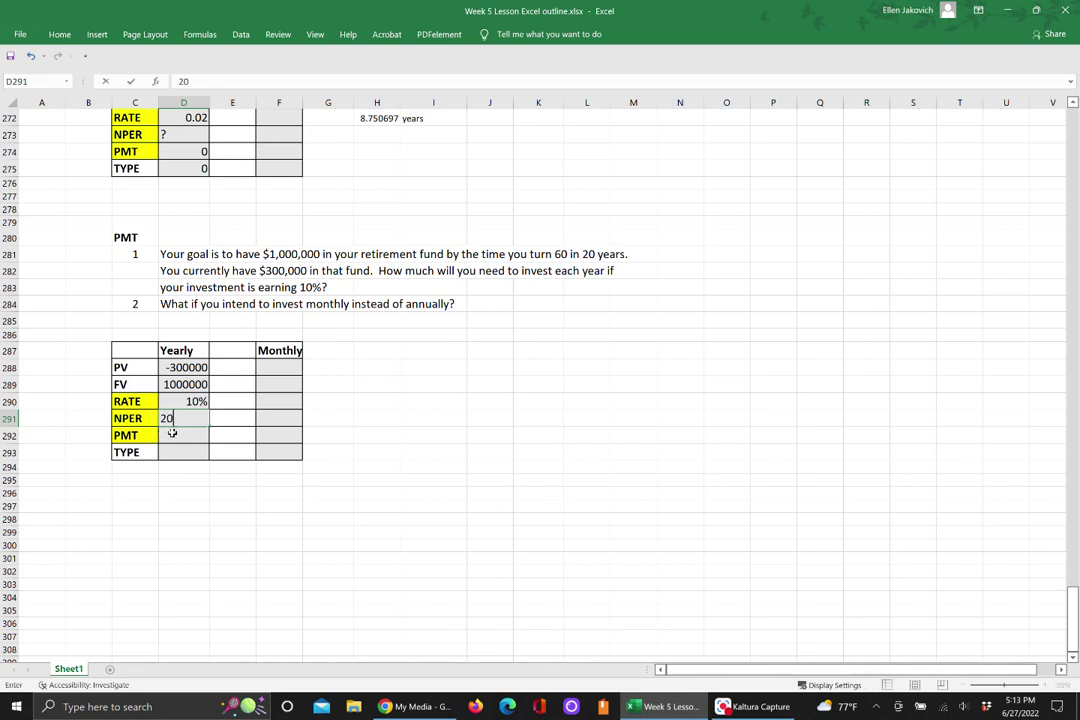
click(172, 433)
text(?)
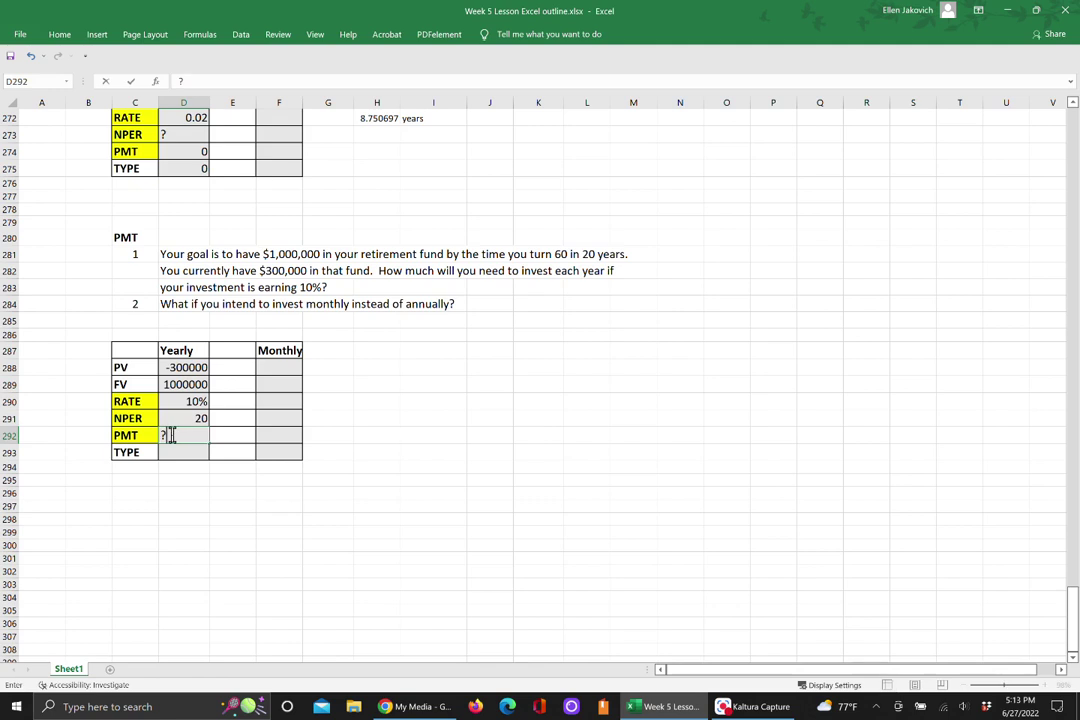
click(166, 452)
text(0)
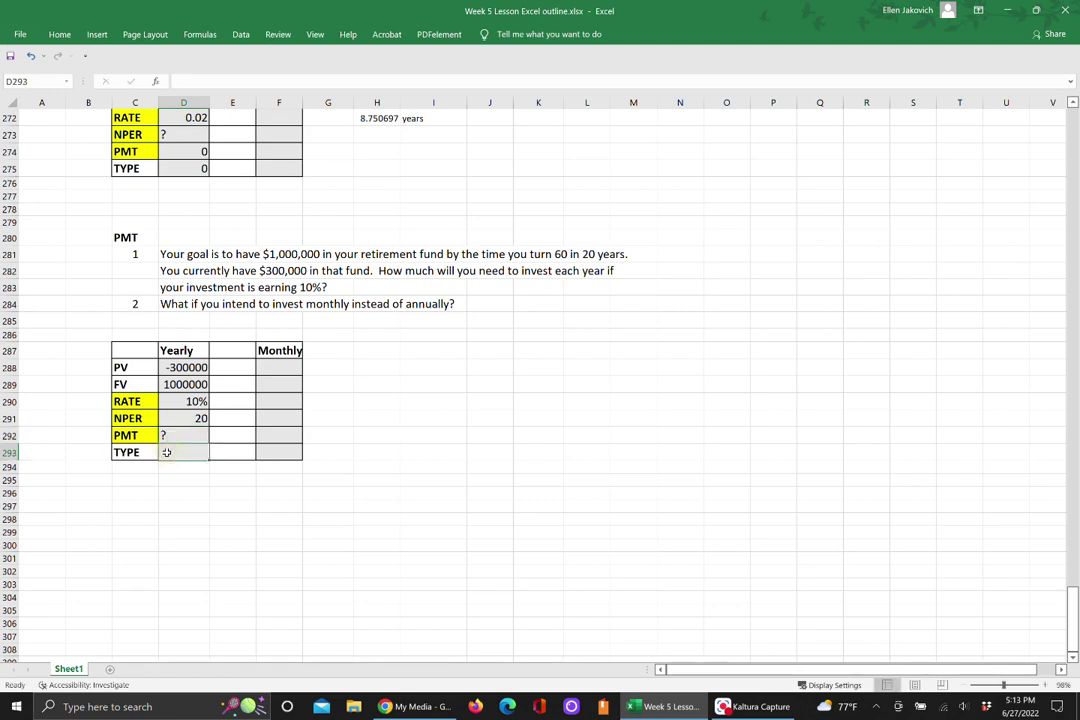
click(331, 434)
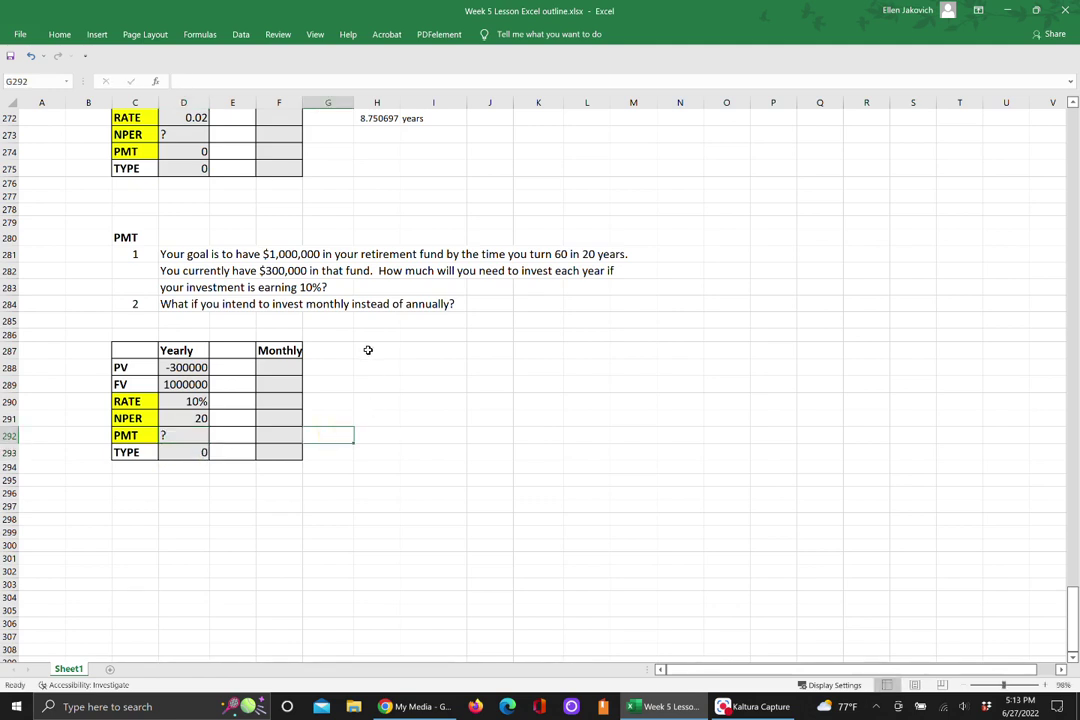
click(359, 350)
Step: Enter =PMT(D290,D291,D288,D289,D293) in H287, giving a yearly payment of $17,778.26
text(=)
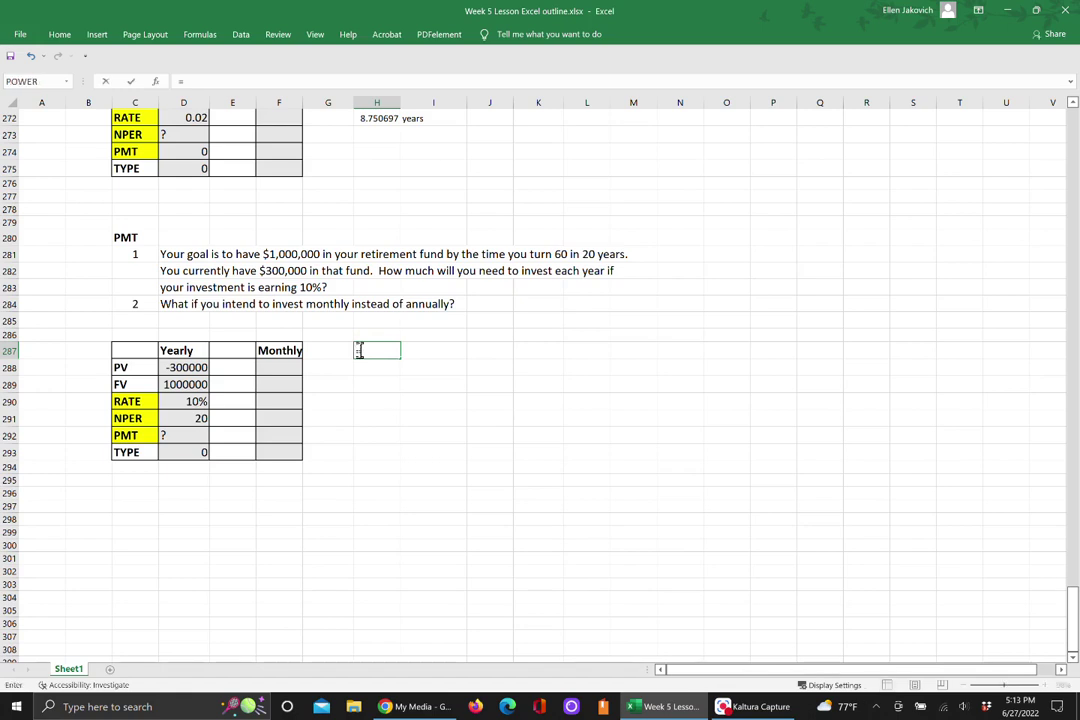
text(PM)
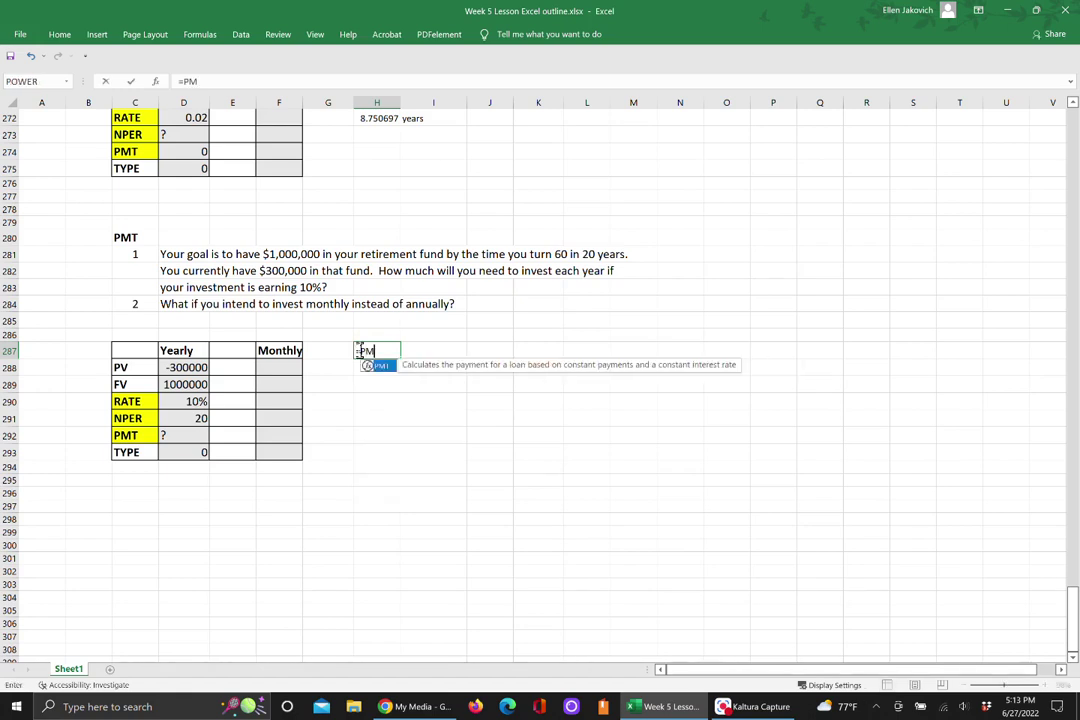
text(T()
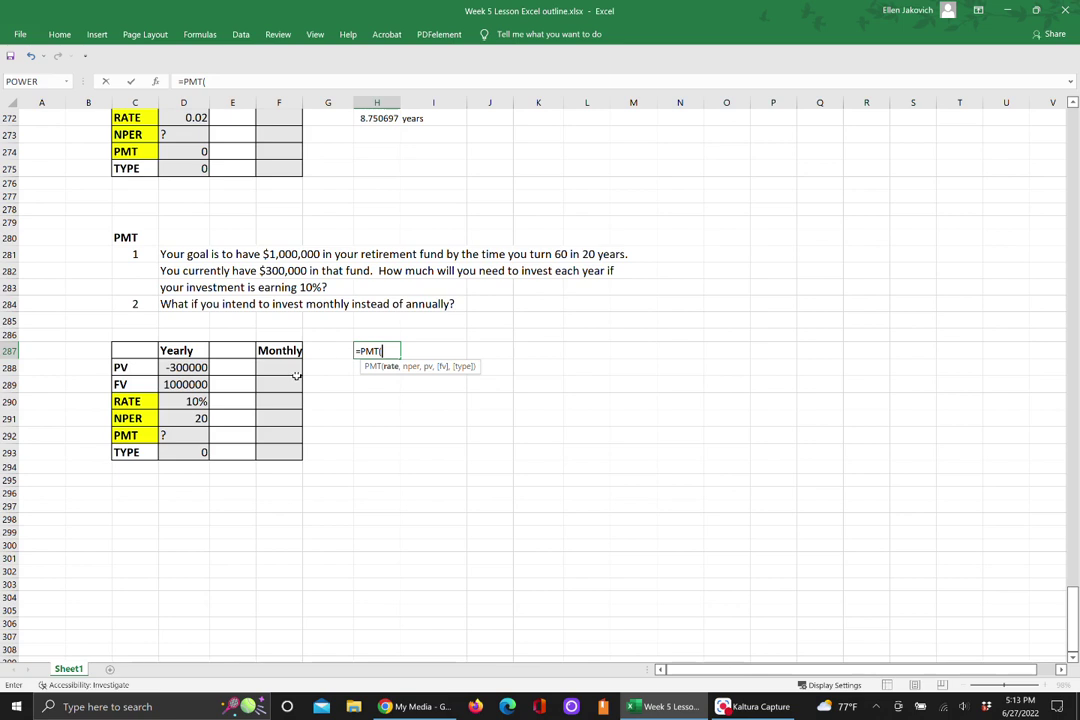
click(195, 402)
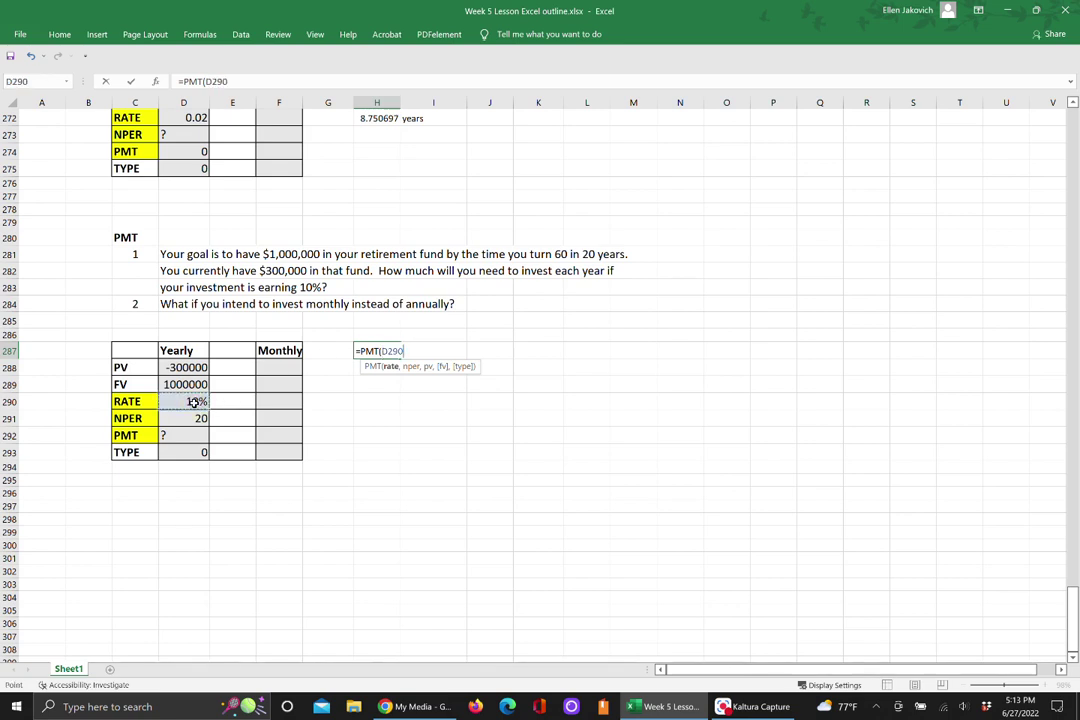
text(,)
click(184, 418)
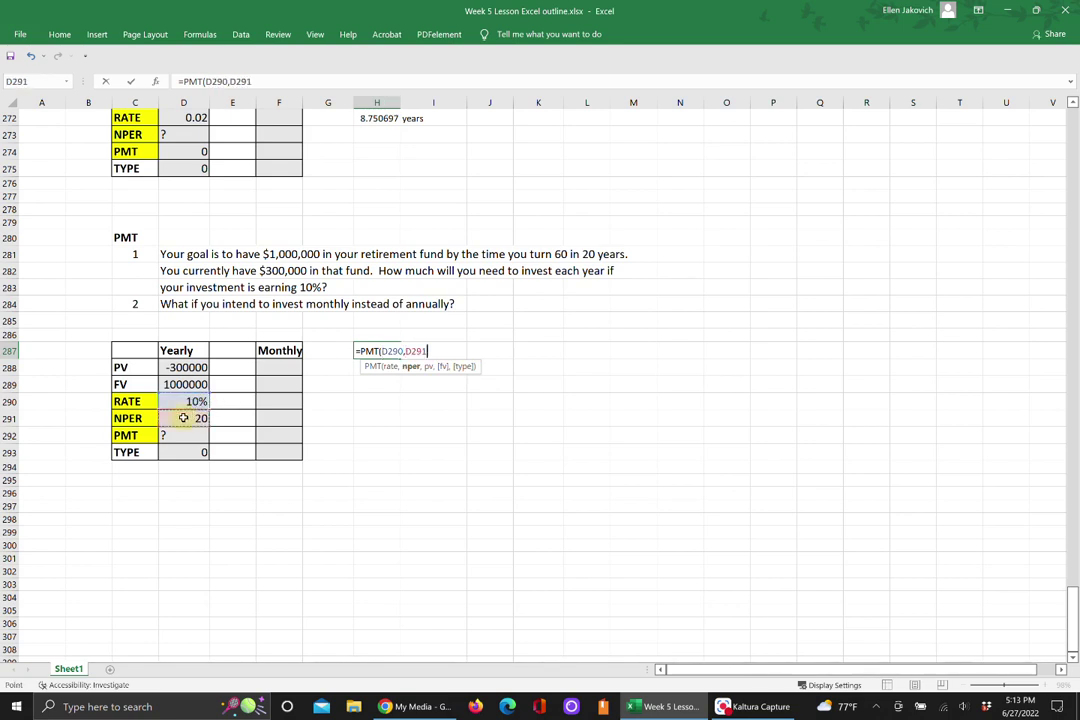
text(,)
click(185, 367)
text(,)
click(184, 384)
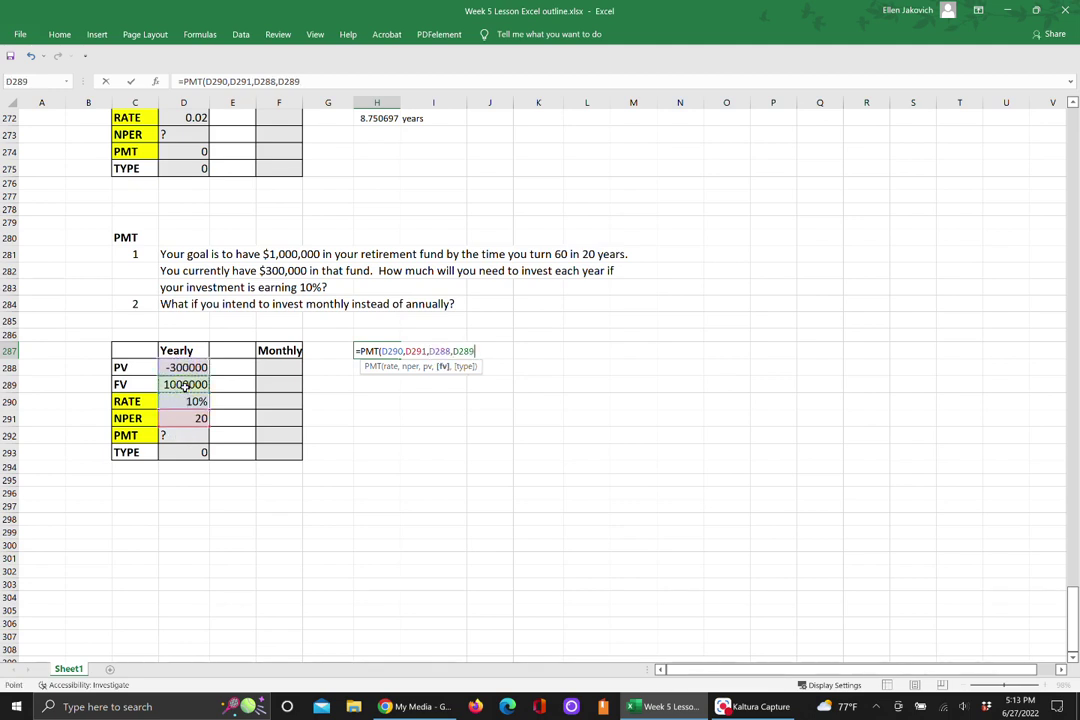
text(,)
click(176, 452)
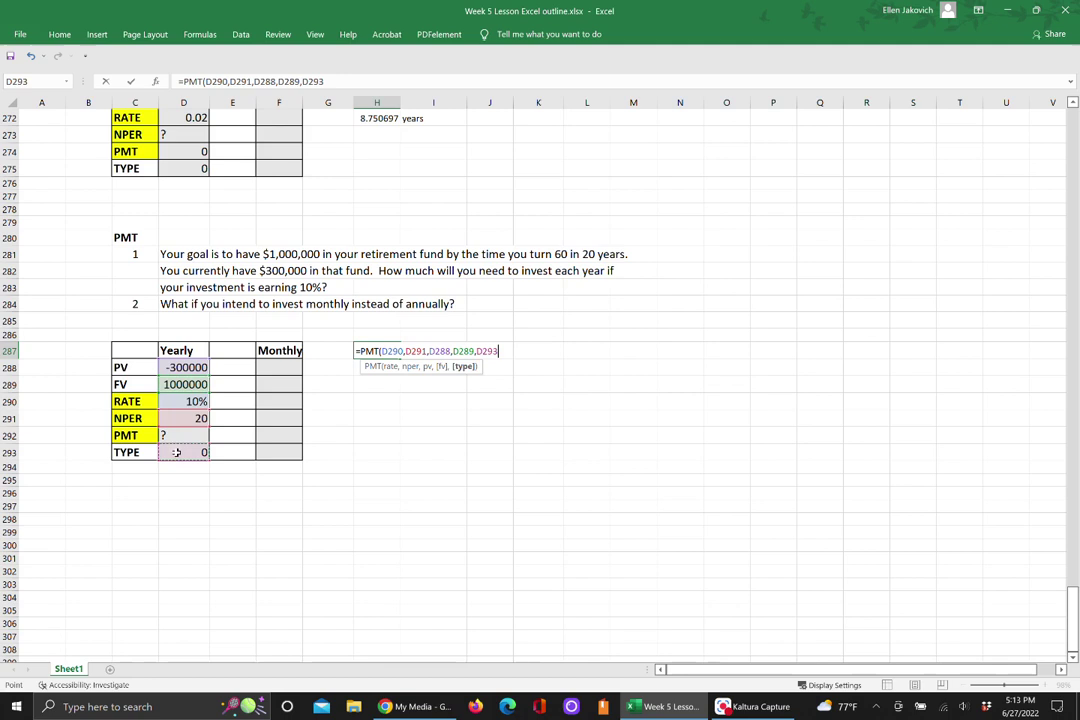
key(Return)
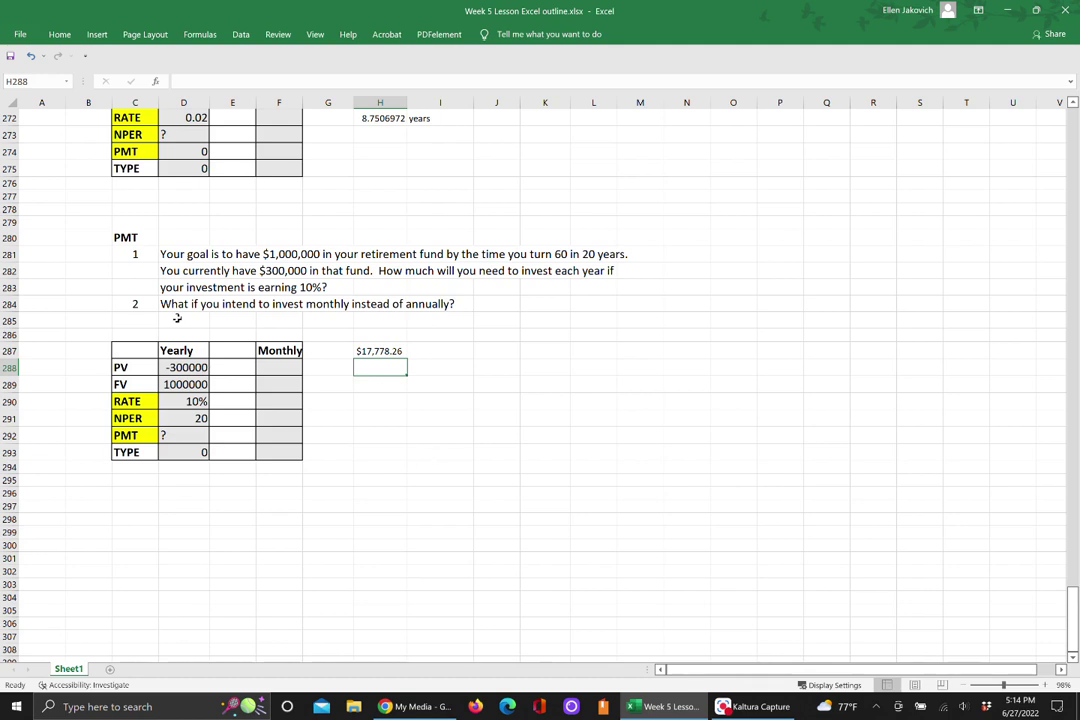
drag(137, 304, 437, 304)
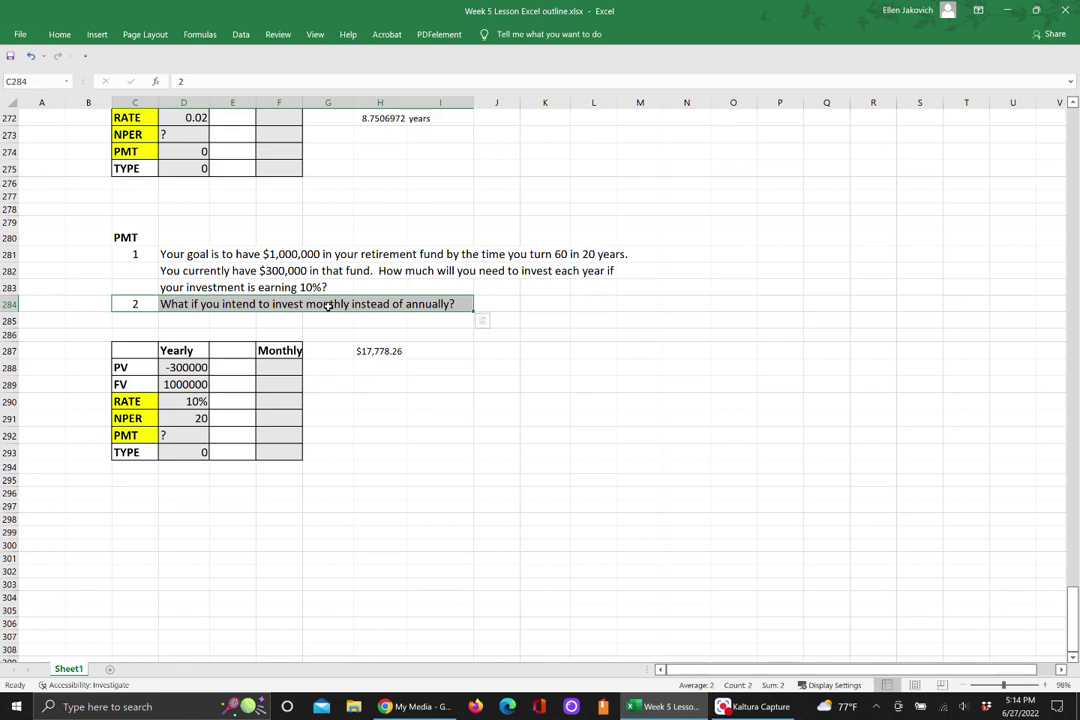
Step: Enter Monthly PV =-300000 in F288 and FV 1000000 in F289
click(516, 334)
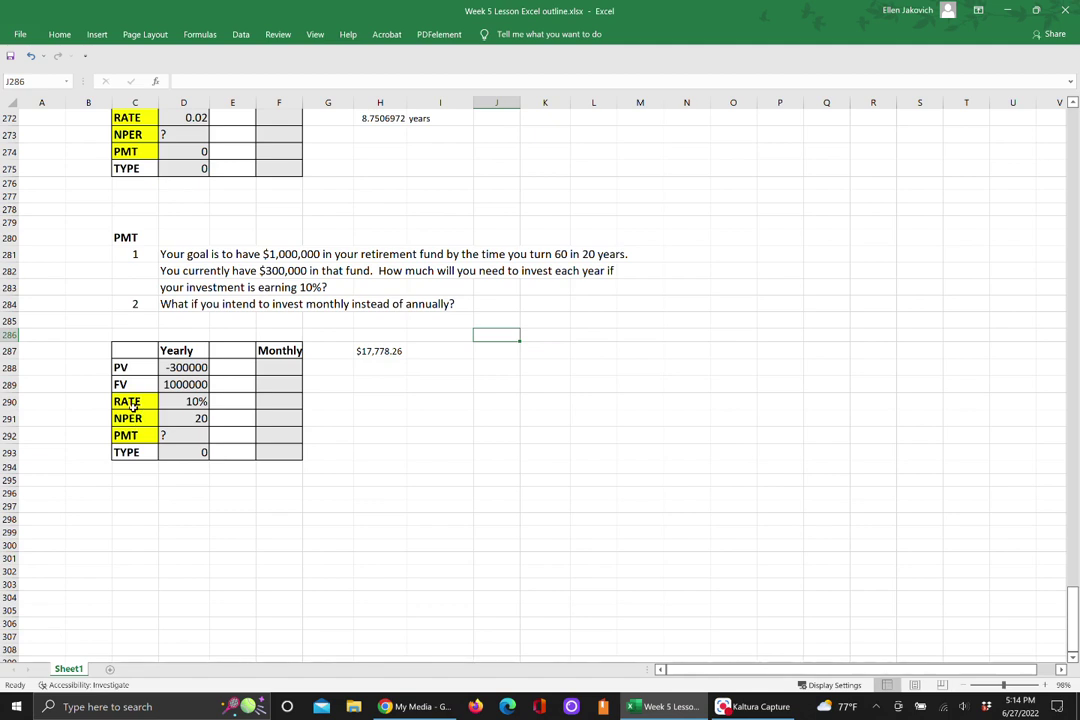
click(271, 371)
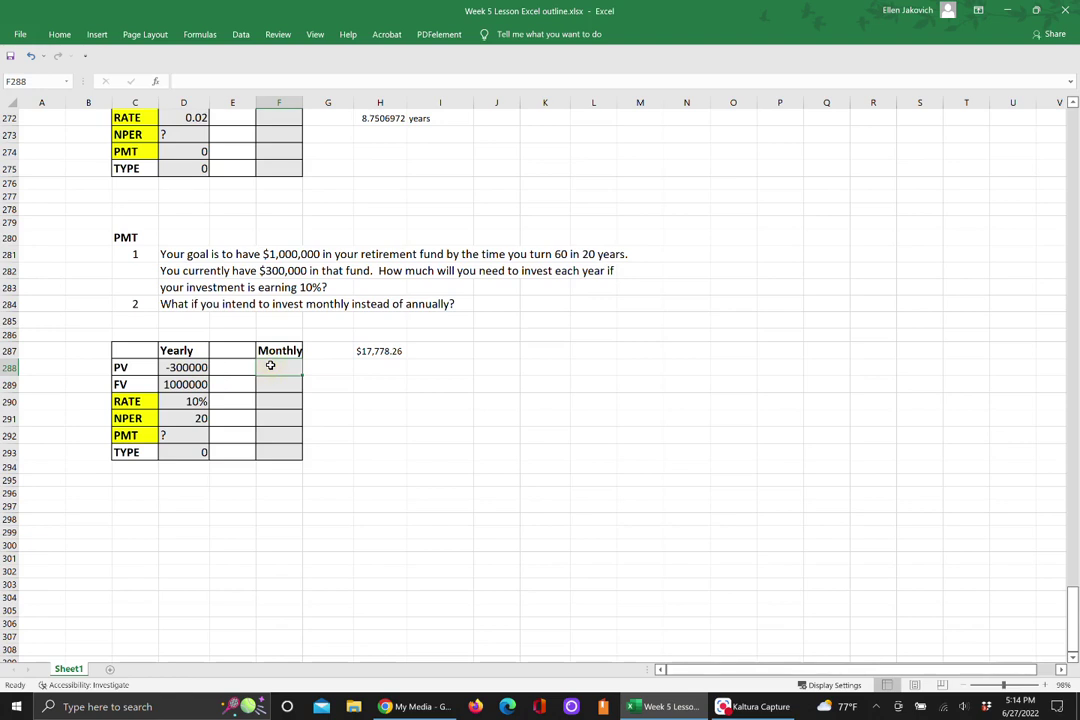
text(=-30)
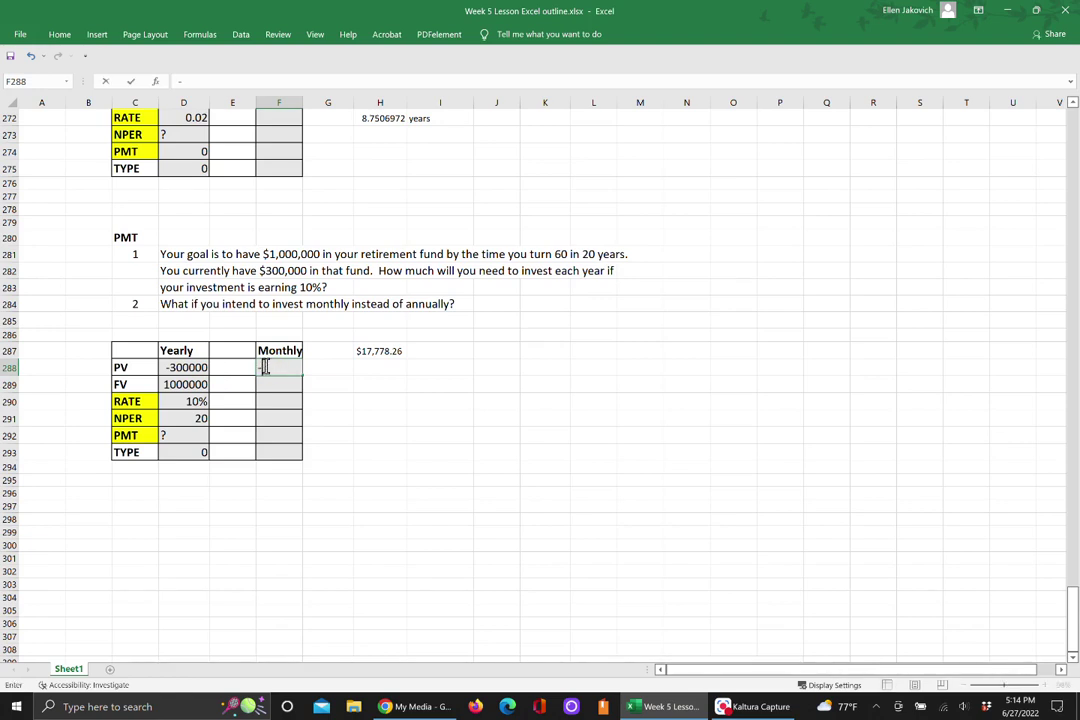
text(00000)
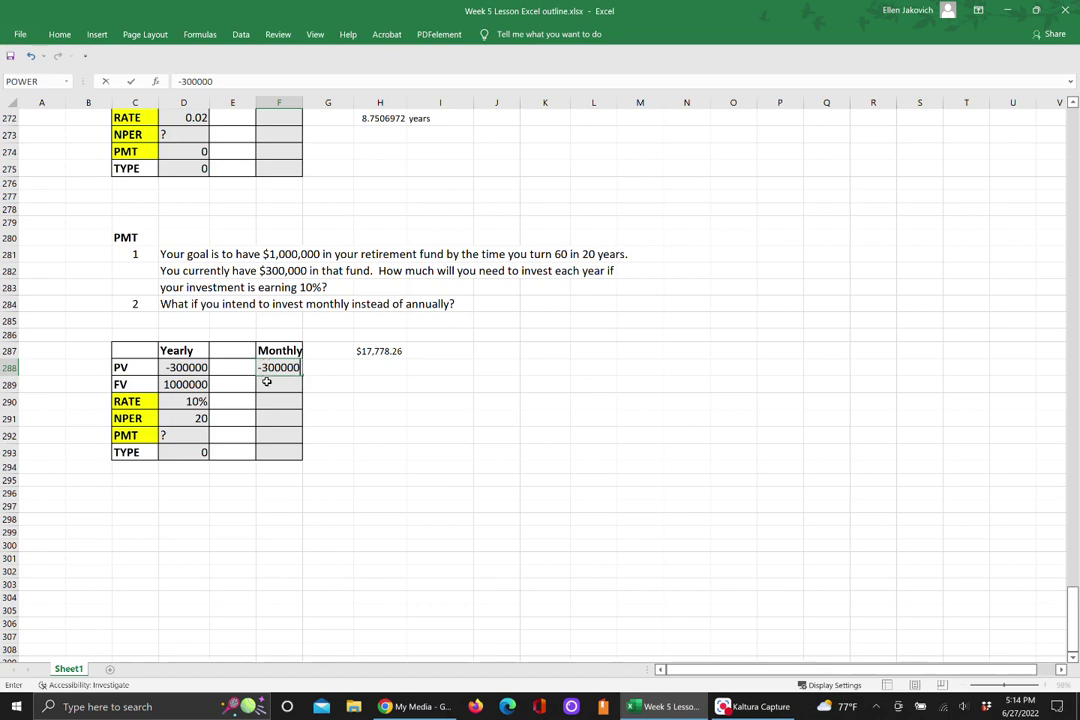
key(Return)
text(10)
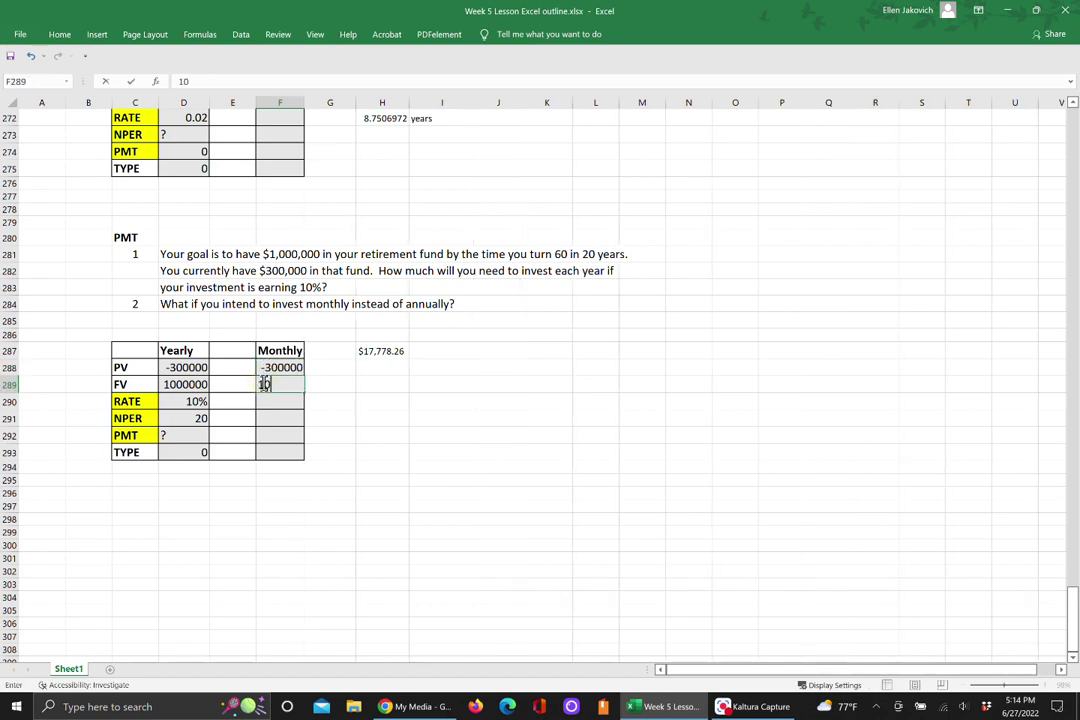
text(00000)
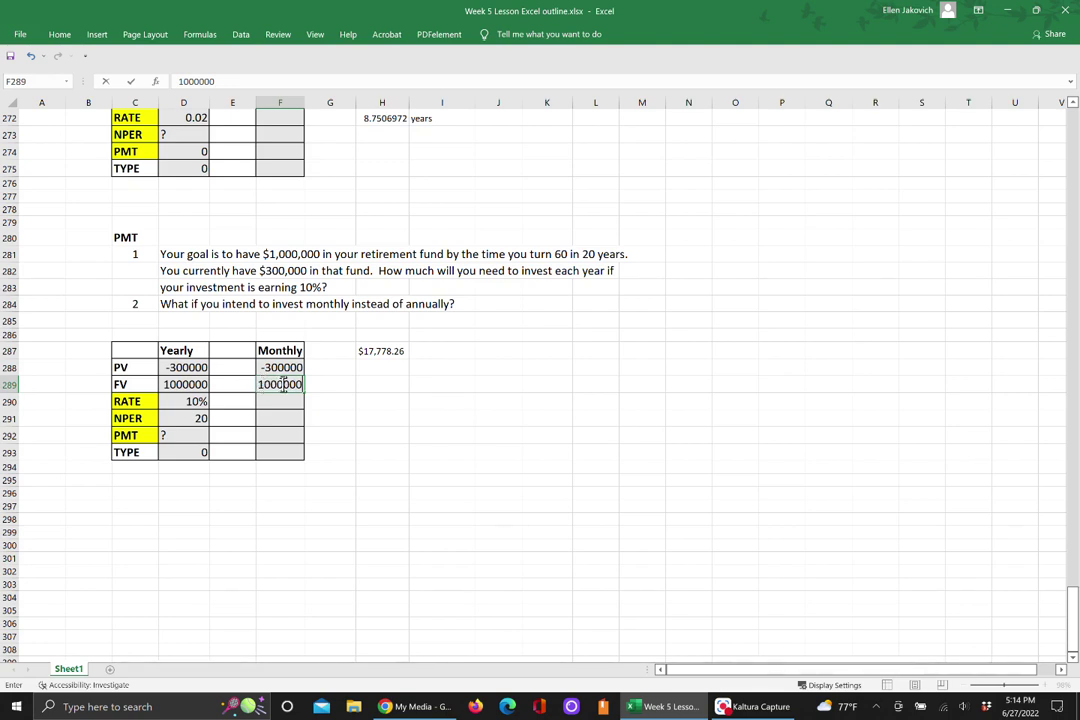
click(272, 401)
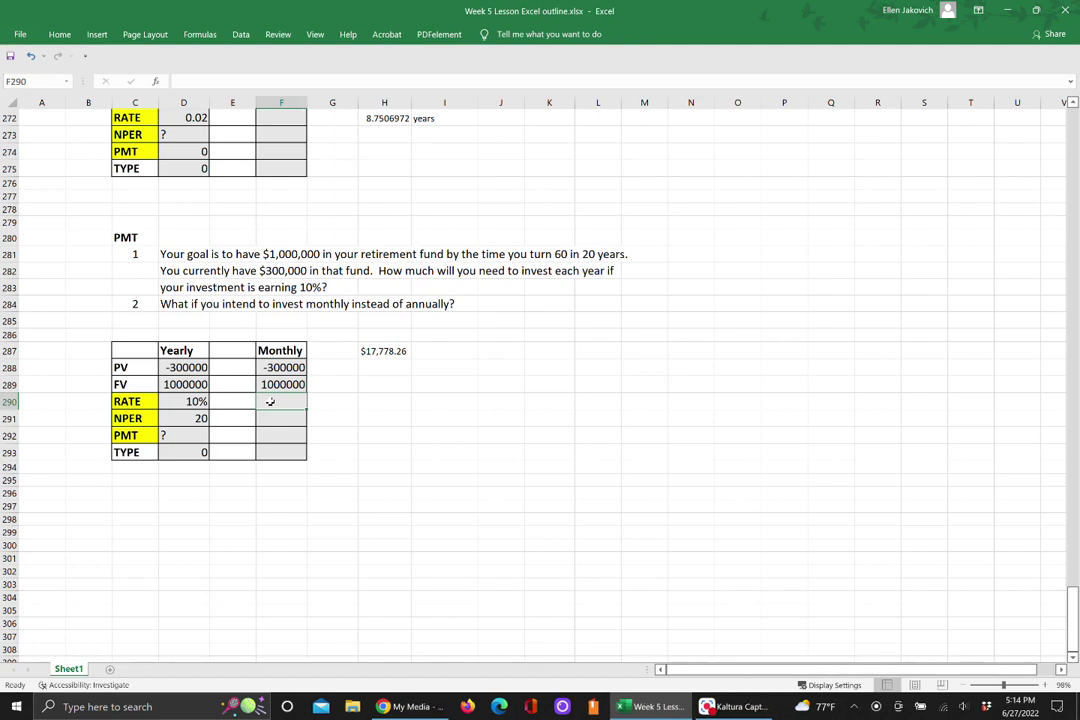
Step: Enter Monthly RATE =10%/12, NPER =20*12, PMT ? and TYPE 0 in F290:F293
text(=10)
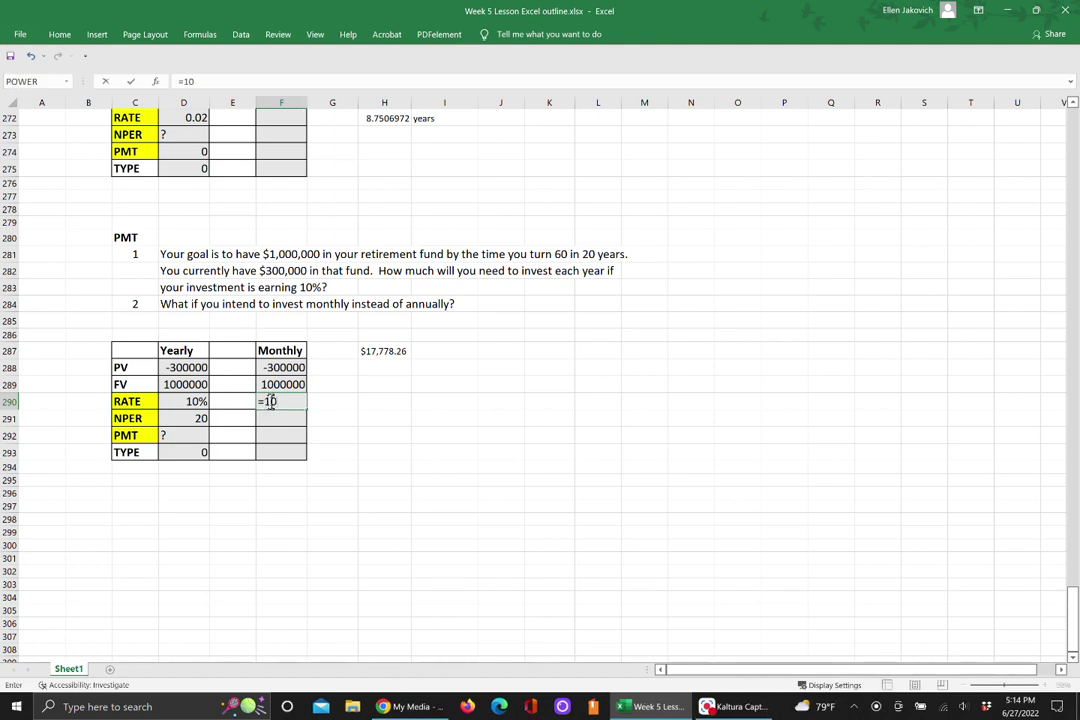
text(%/12)
key(Return)
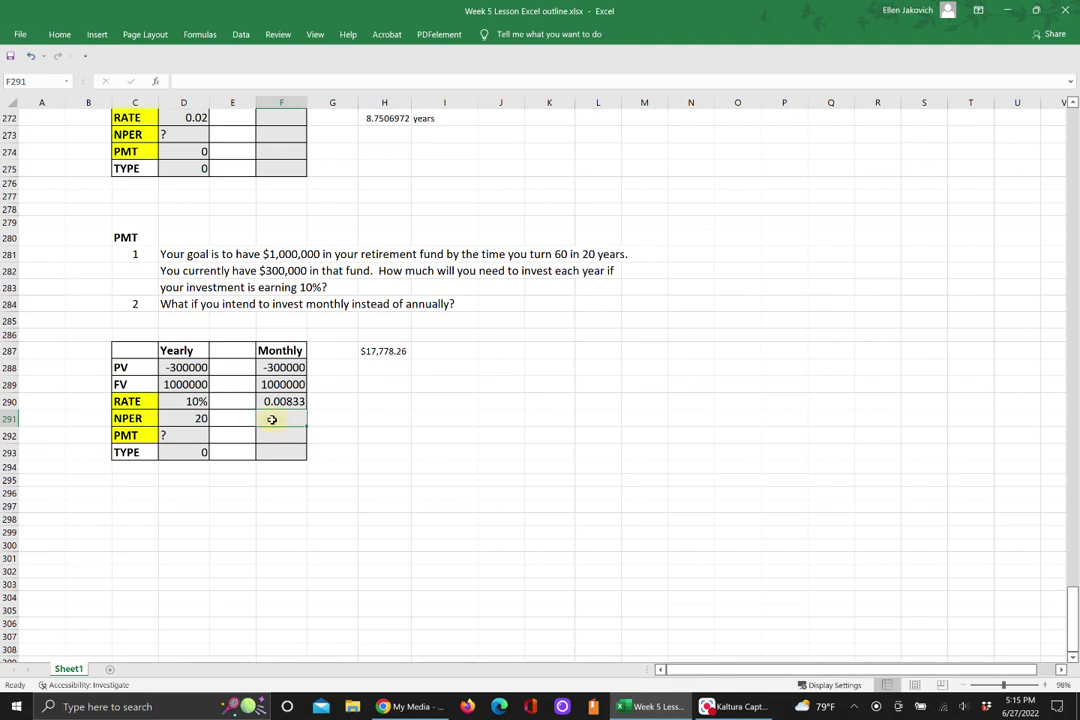
text(=2)
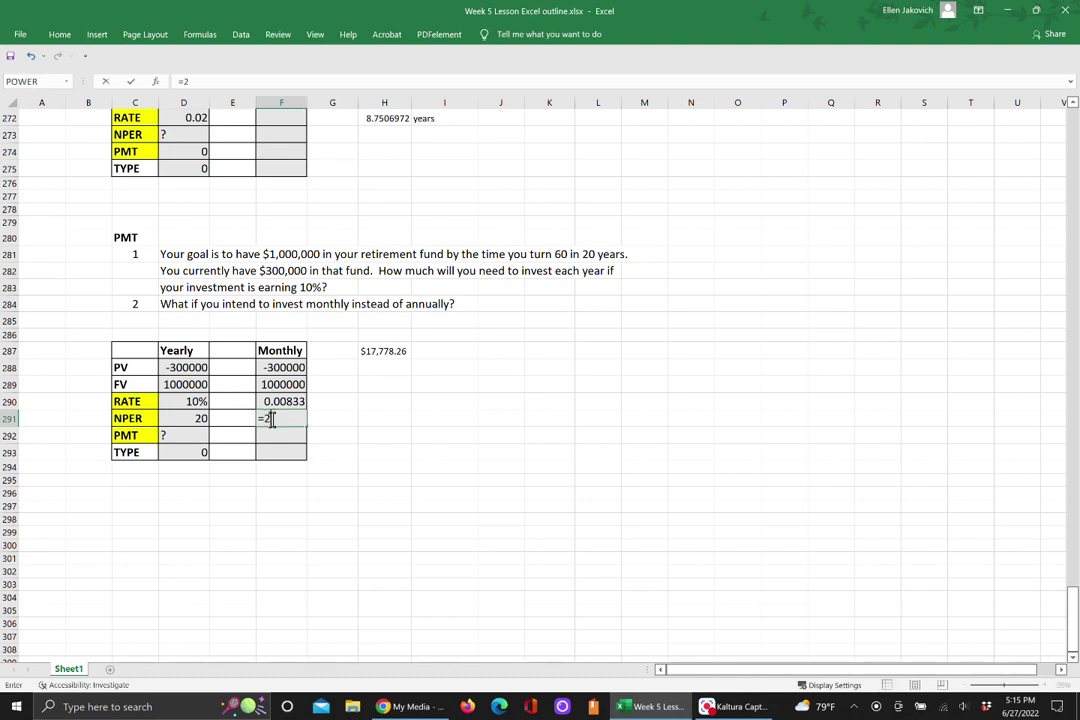
text(0*12)
key(Return)
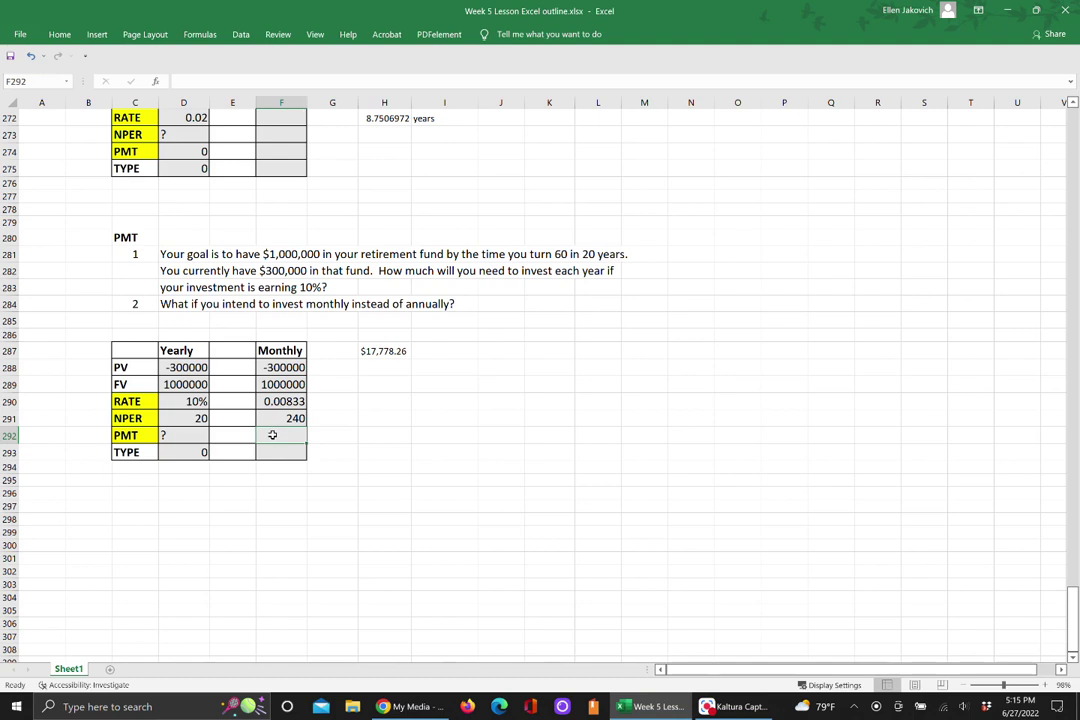
text(?)
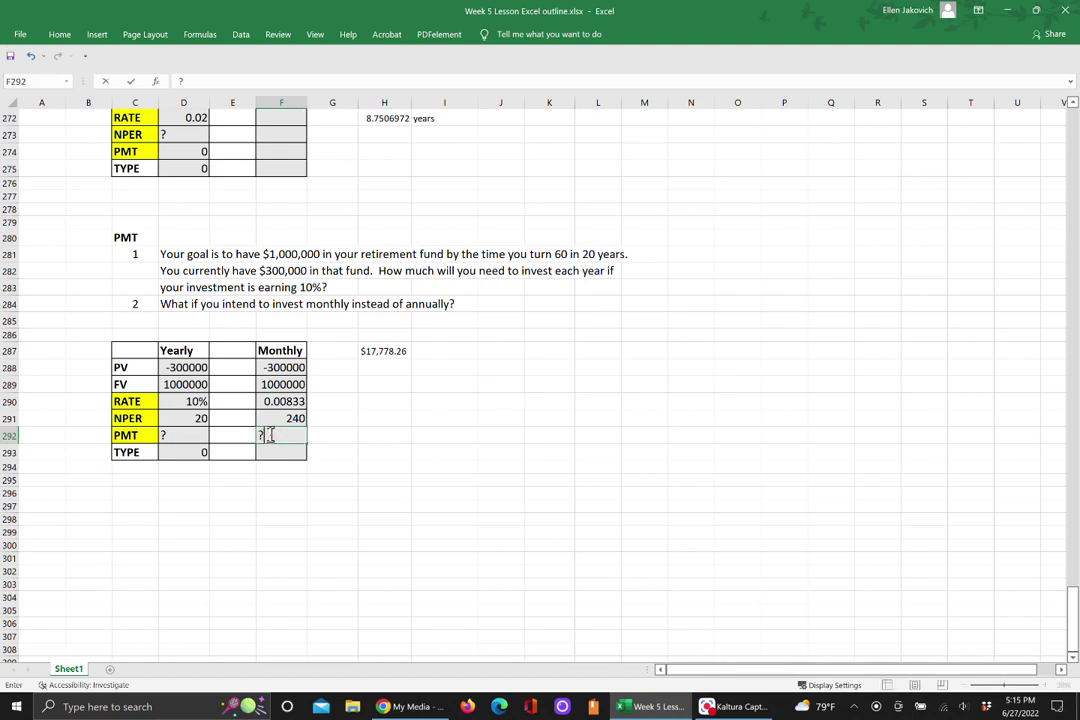
key(Return)
text(0)
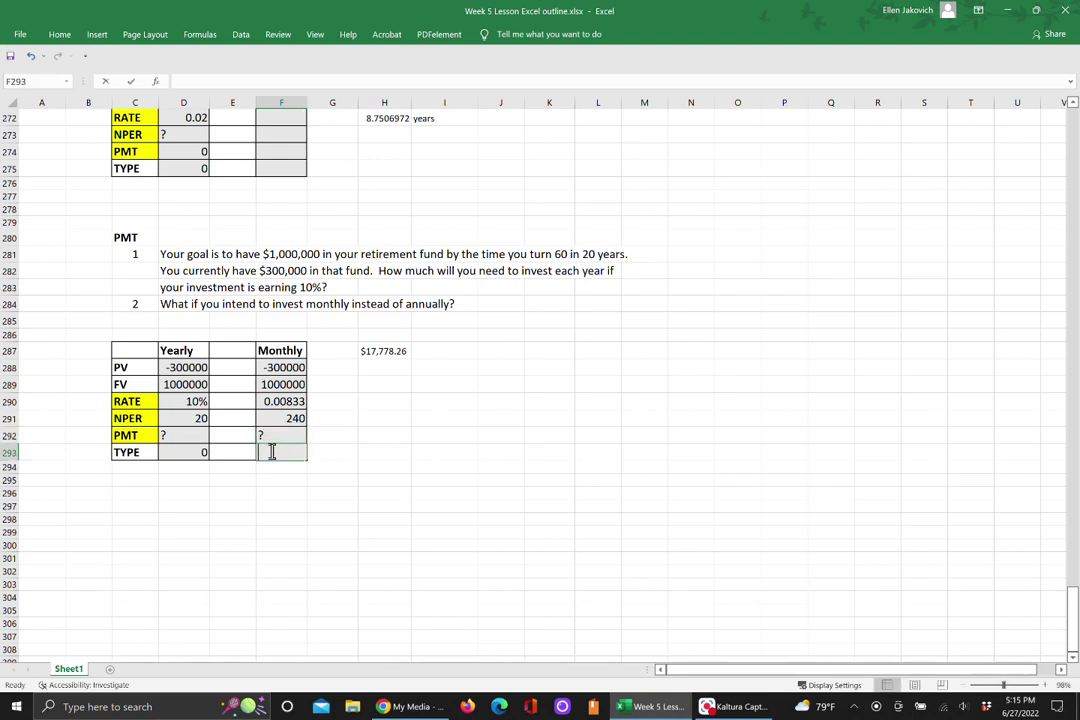
click(366, 401)
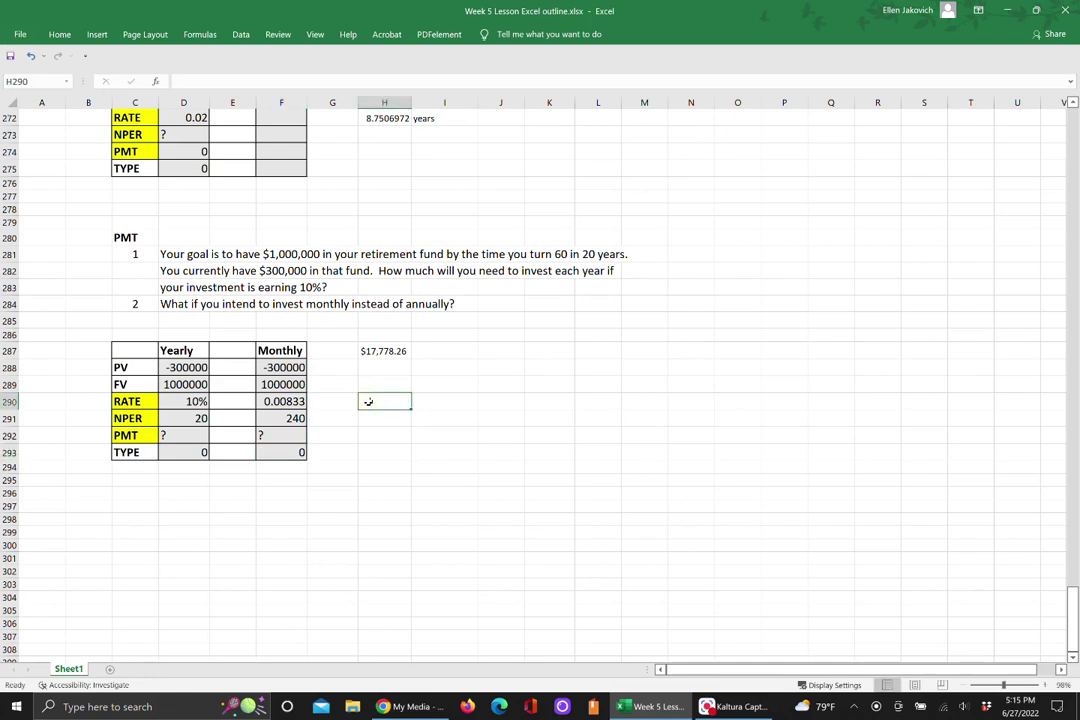
text(=PMT()
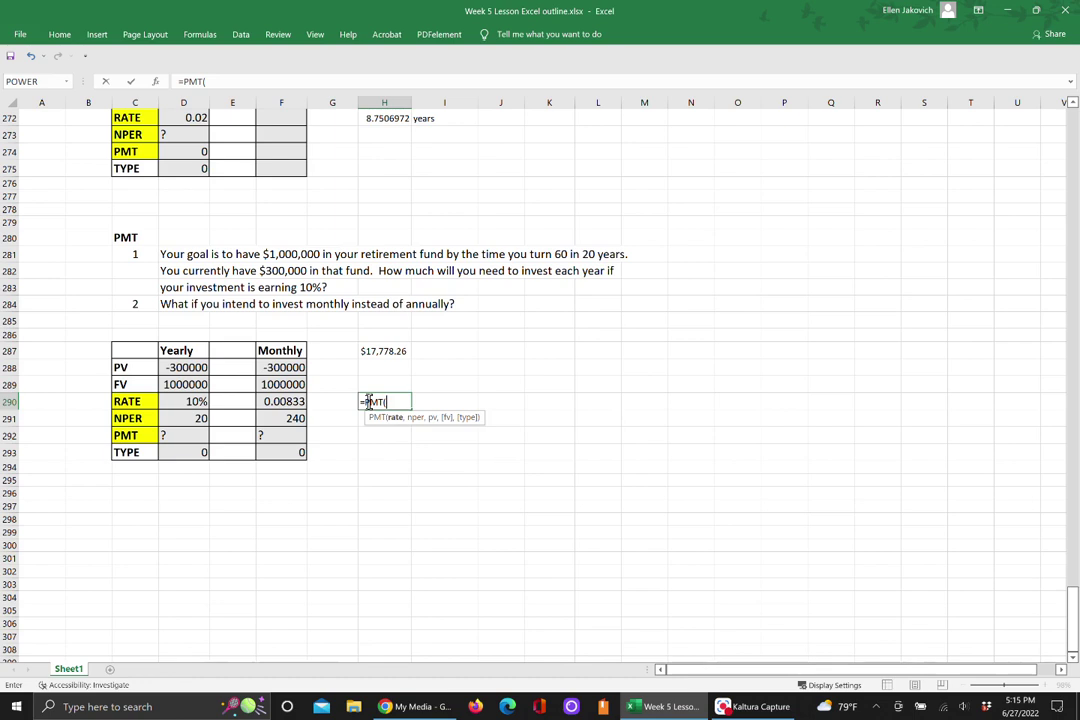
Step: Complete =PMT(F290,F291,F288,F289,F293) in H290, giving a monthly payment of $1,578.18
click(281, 400)
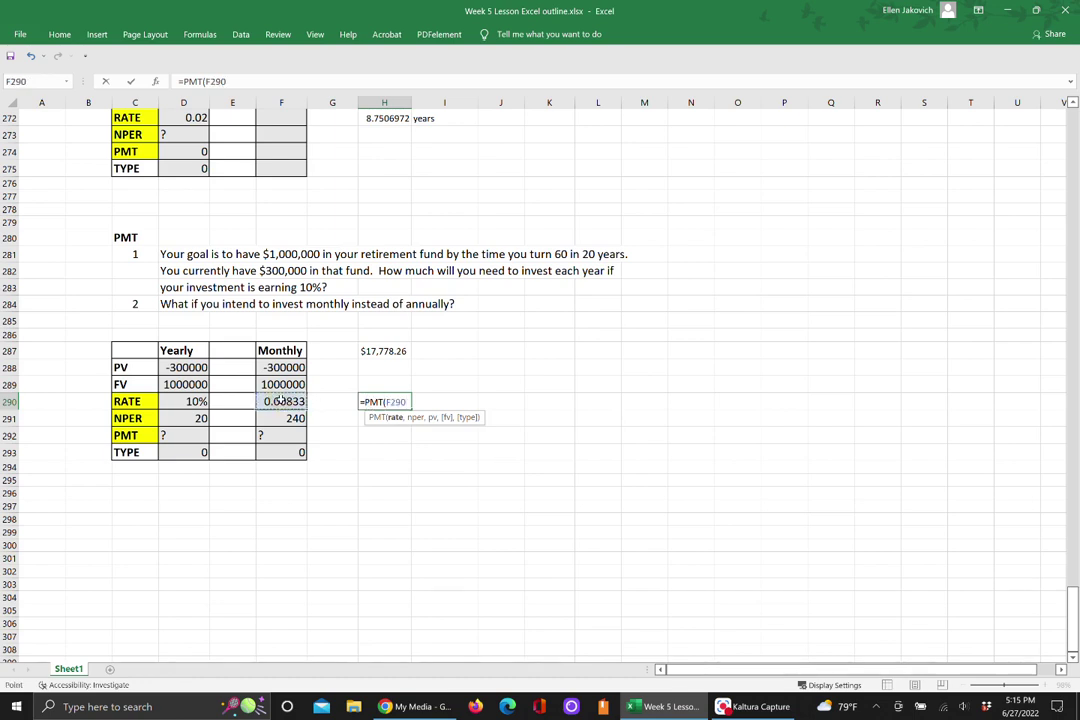
text(,)
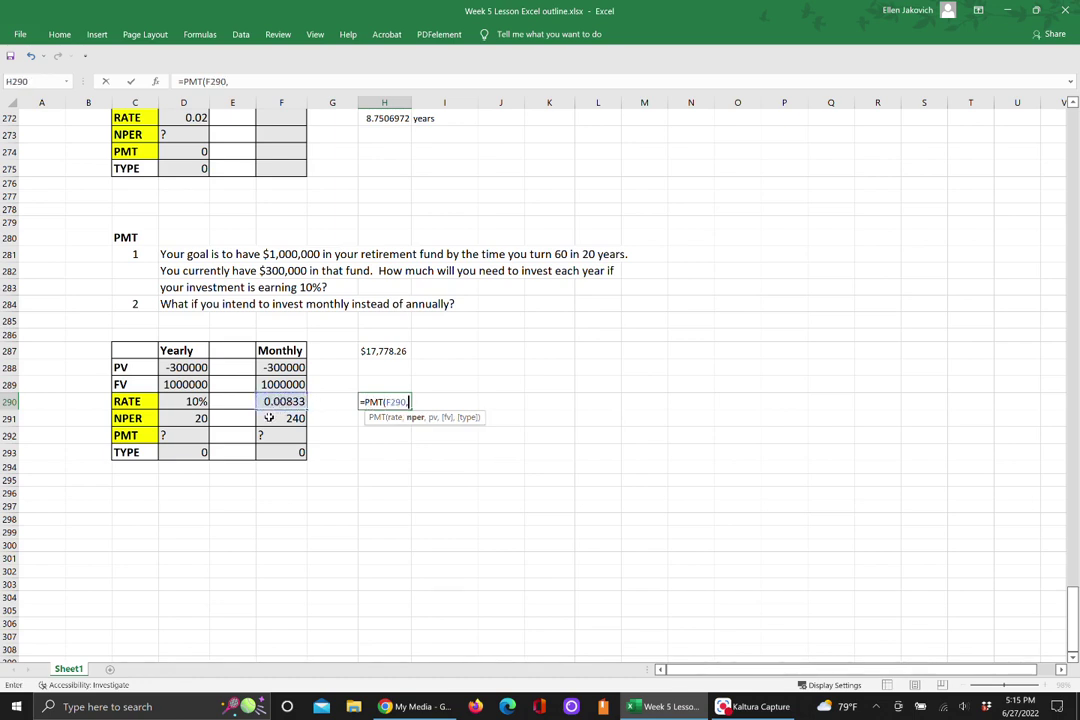
click(269, 418)
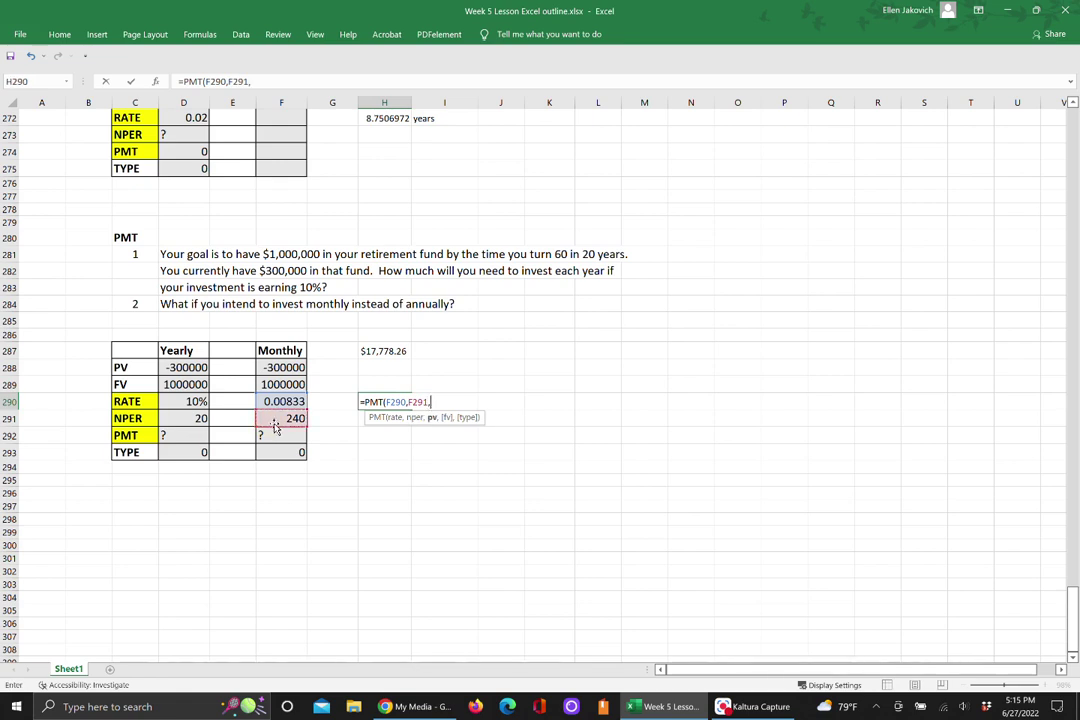
text(,)
click(265, 370)
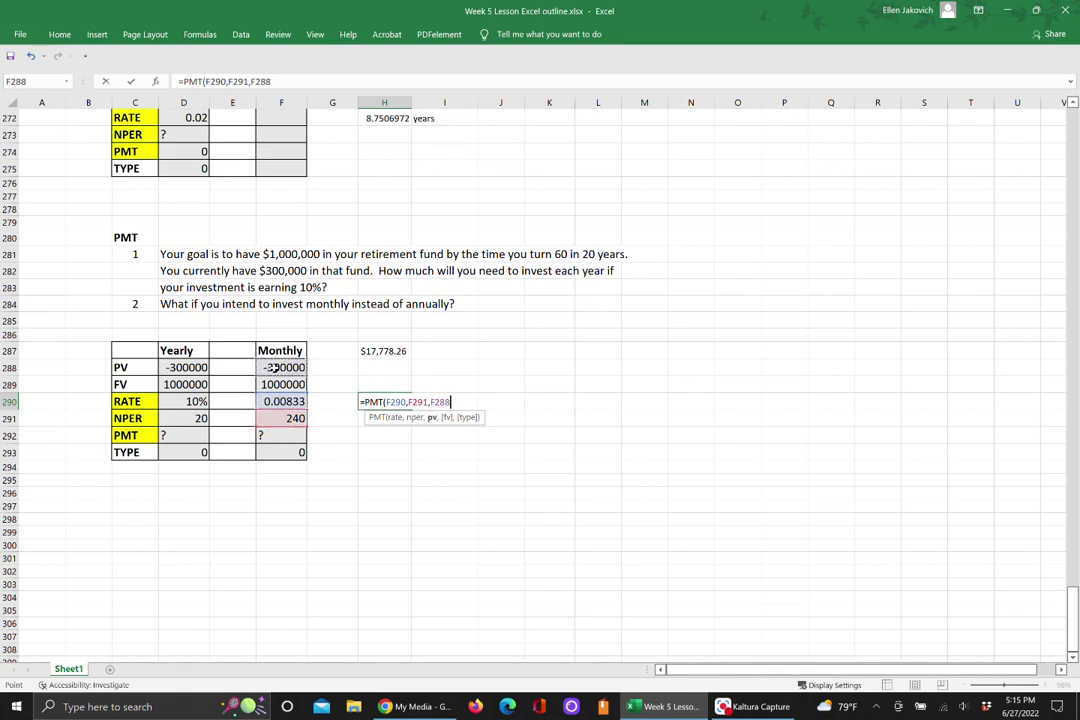
text(,)
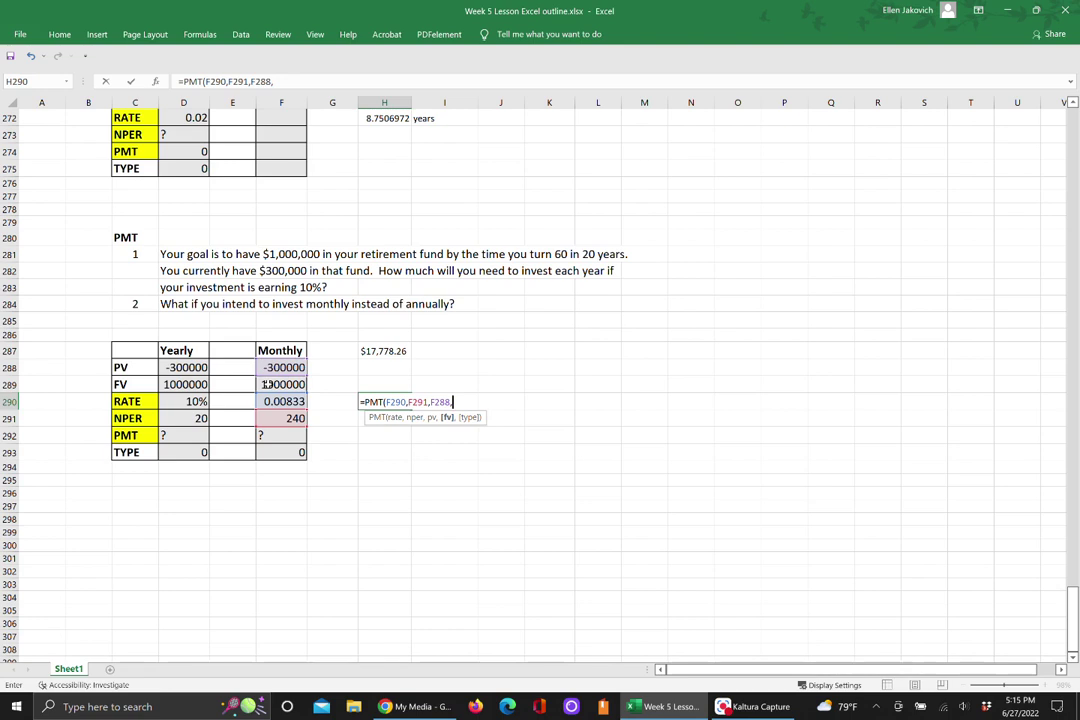
click(268, 384)
text(,)
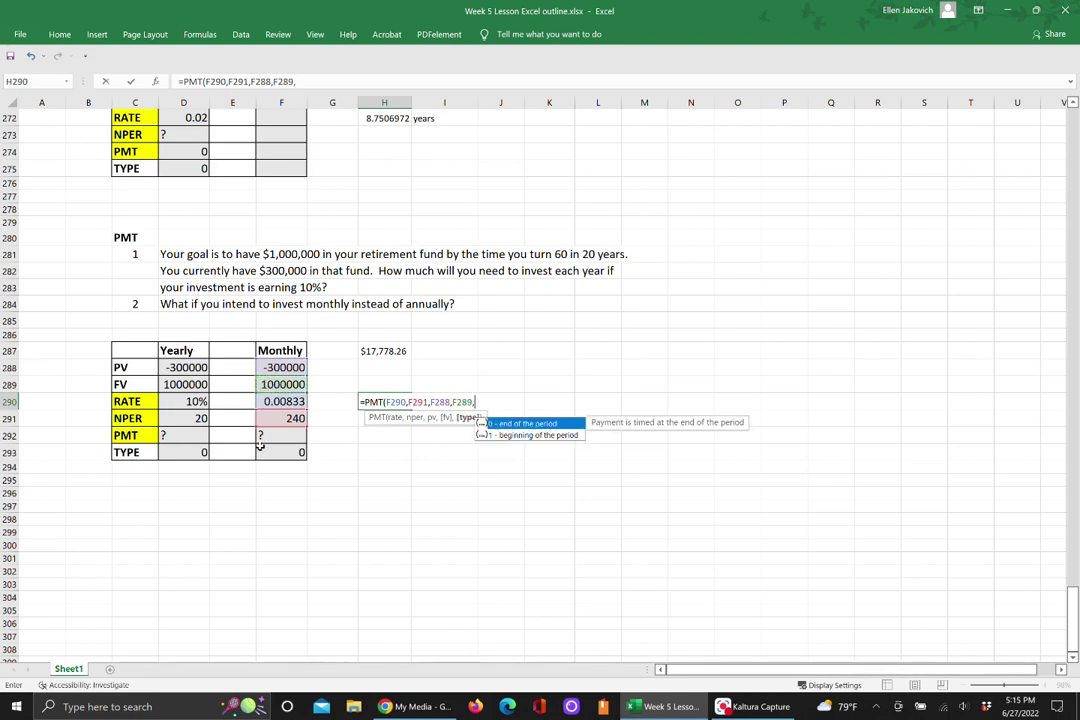
click(271, 453)
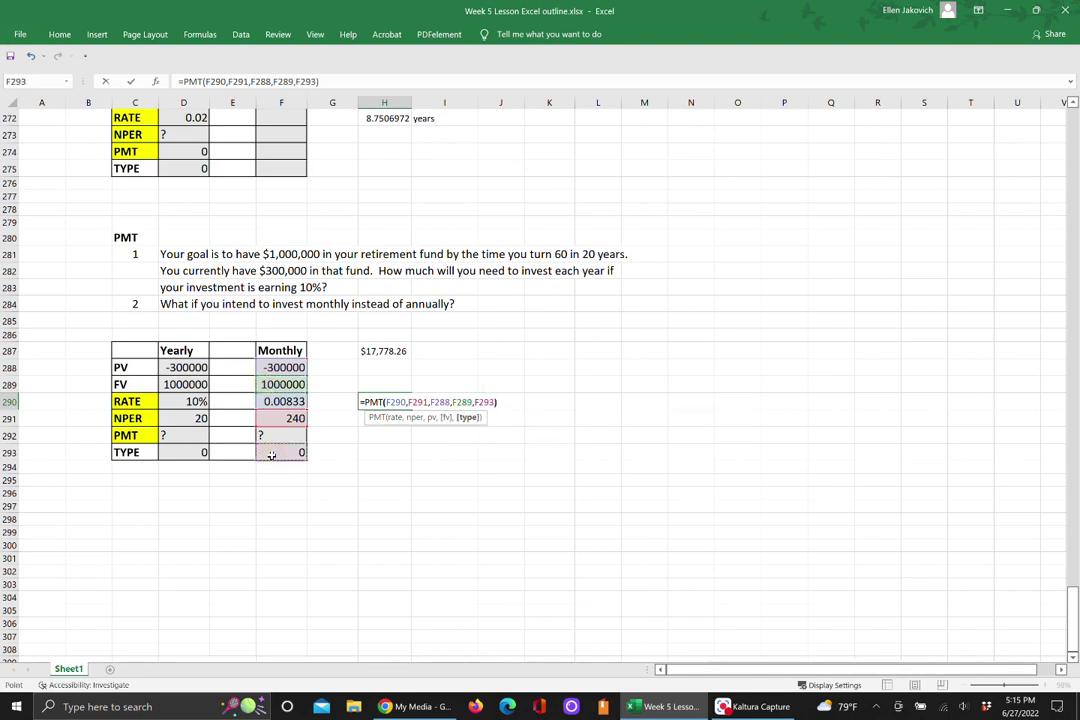
key(Return)
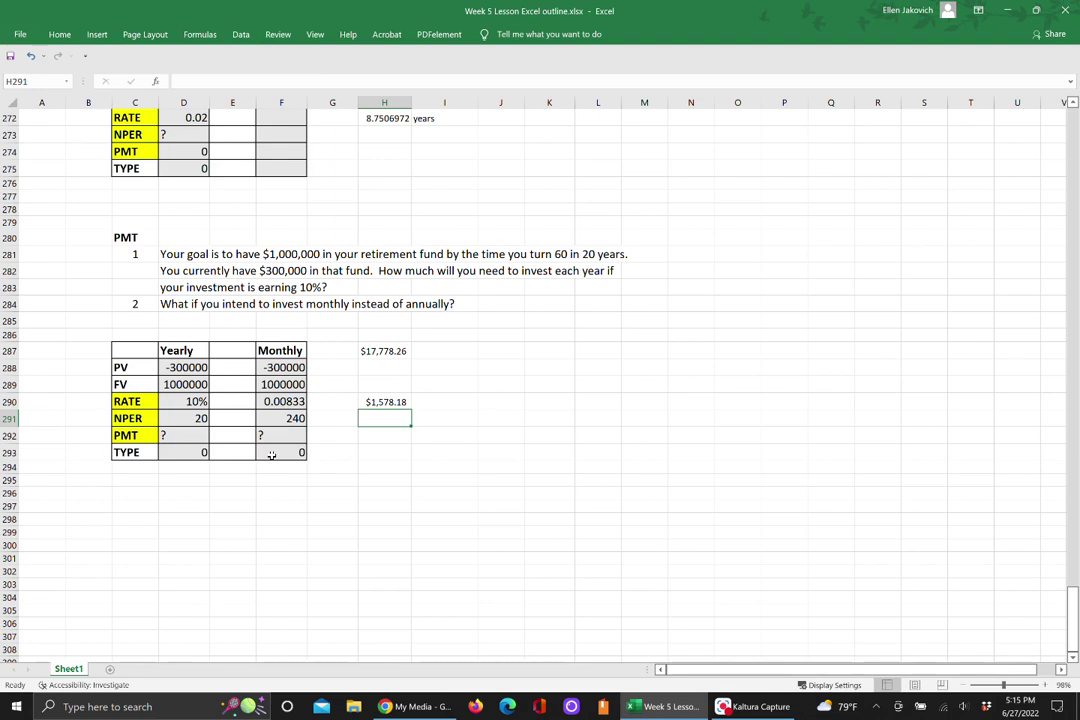
click(383, 403)
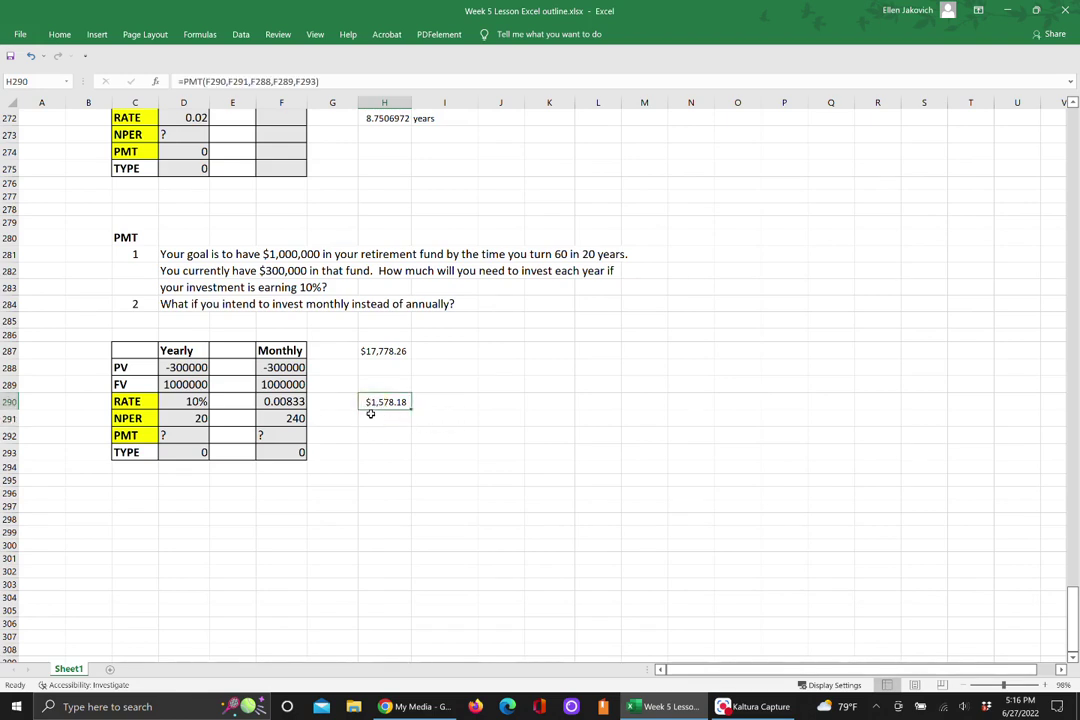